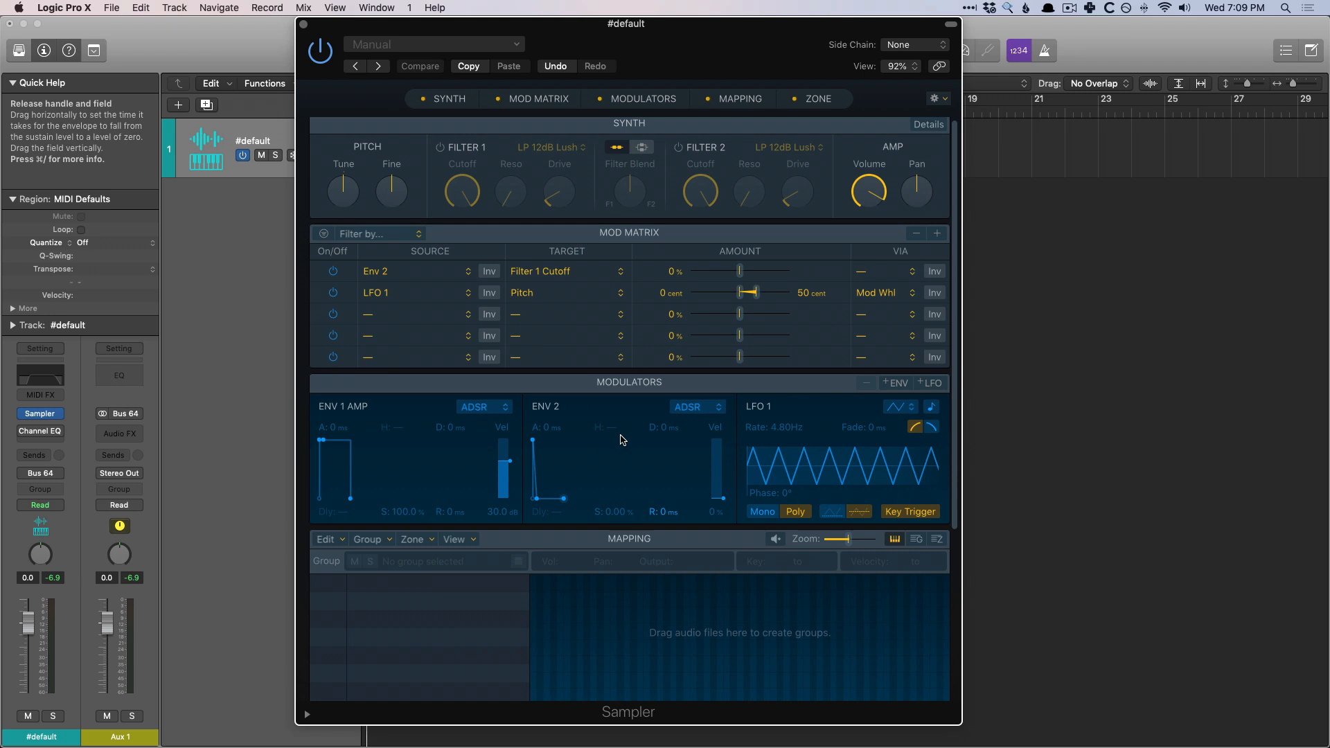
click(937, 235)
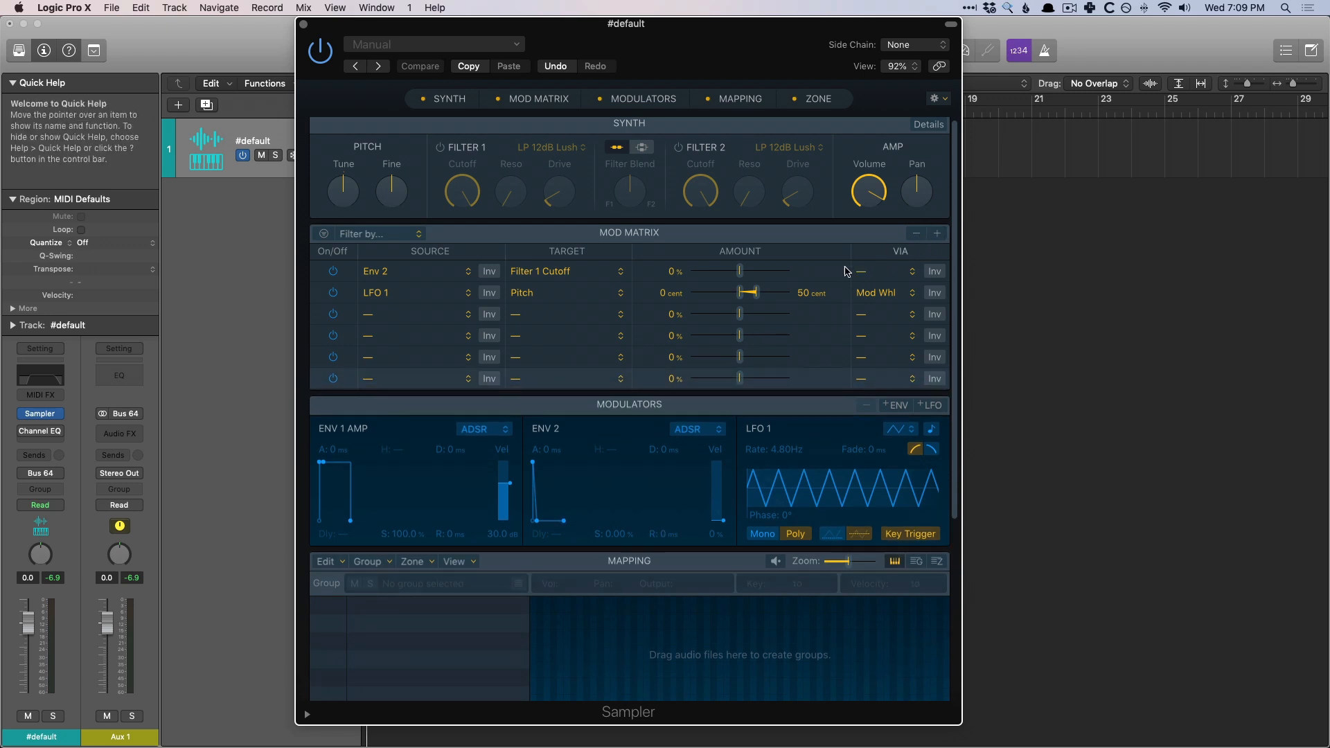
click(916, 233)
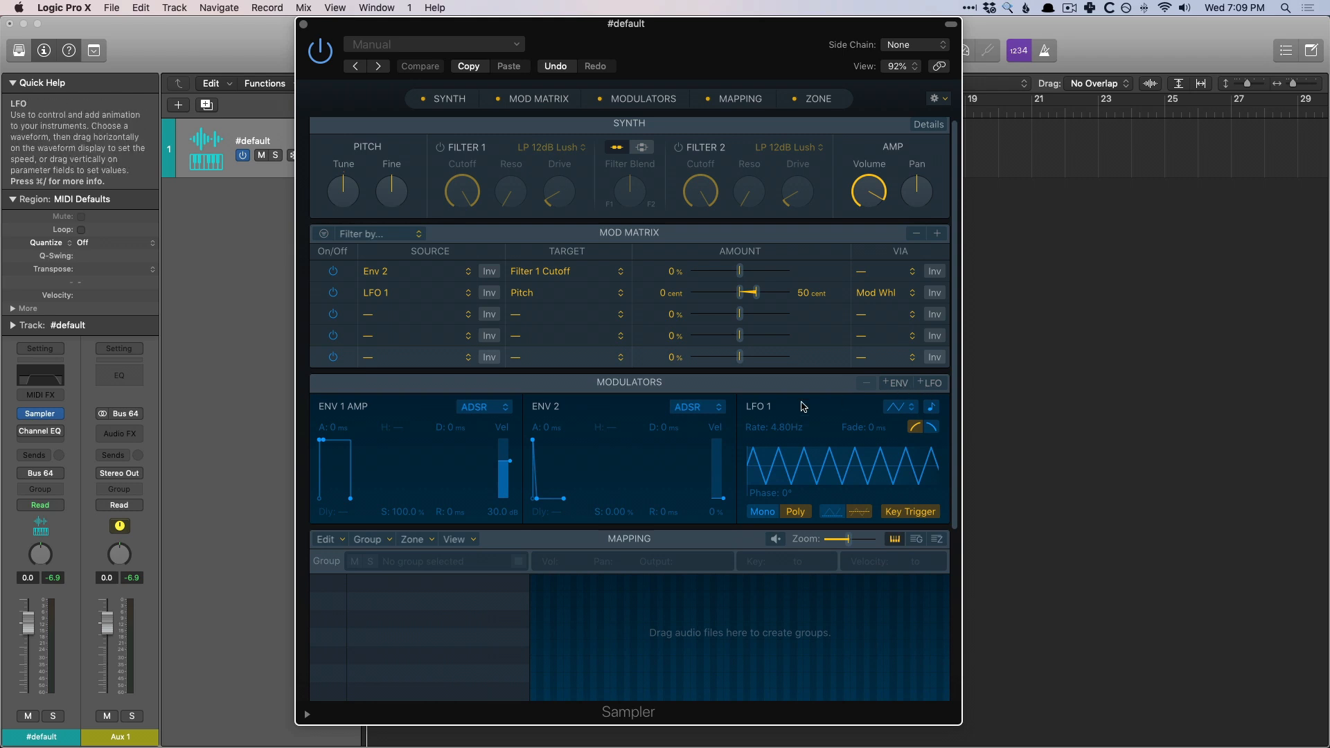
scroll(761, 415, down, 4)
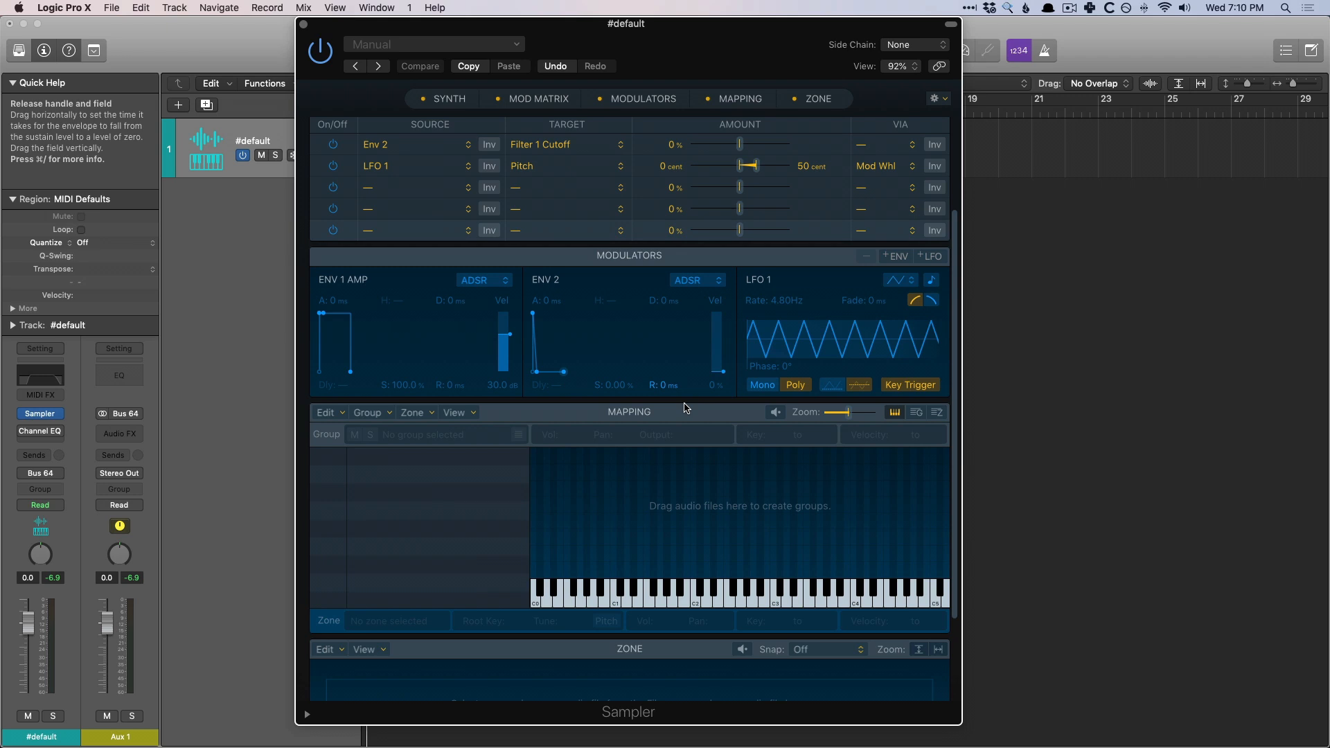
scroll(684, 407, down, 4)
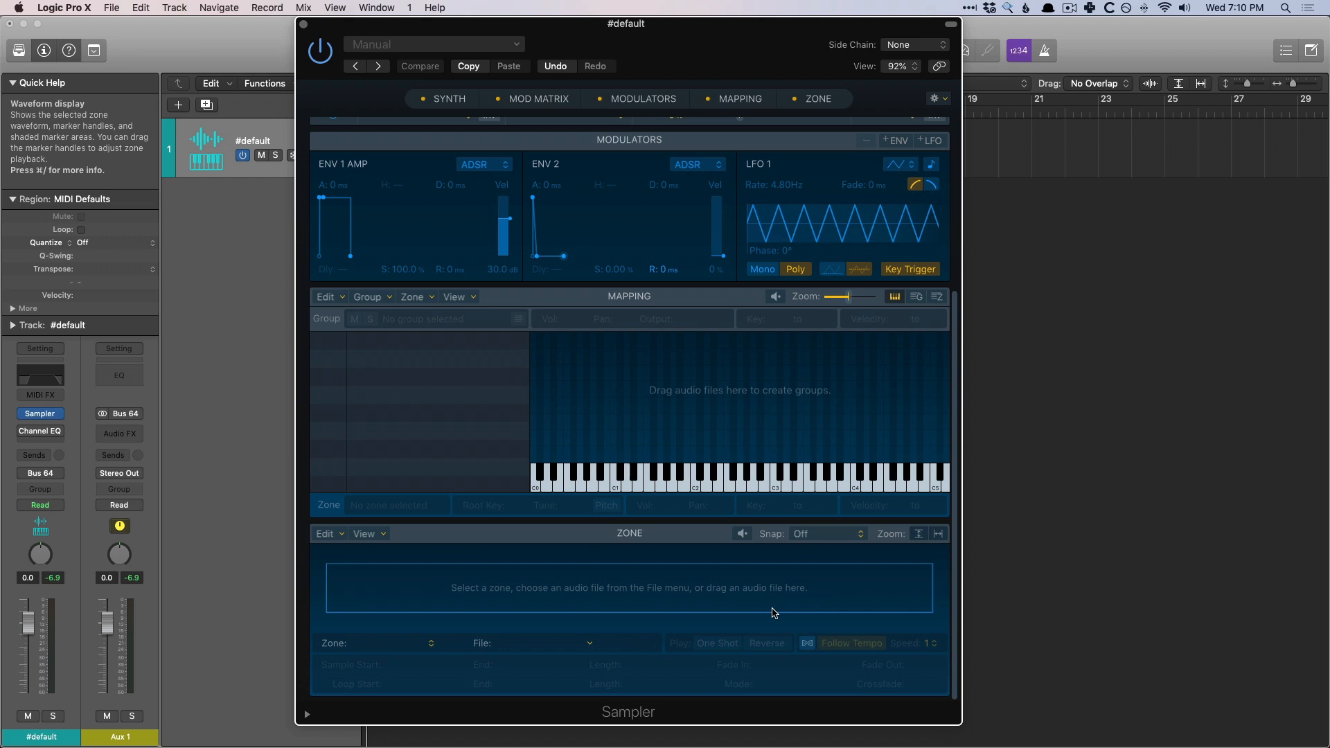
- Hide and then restore the Modulators, Mapping, Zone, Mod Matrix and Synth panes
click(600, 100)
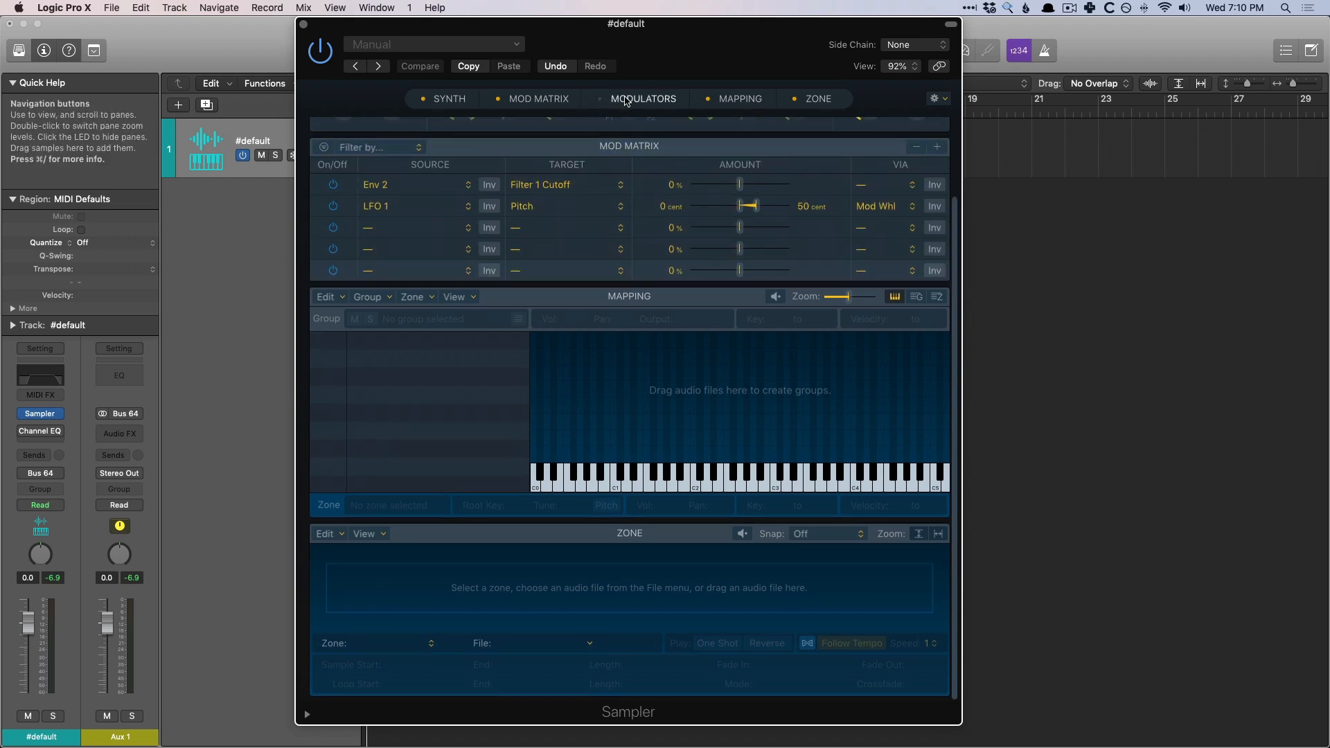
click(708, 98)
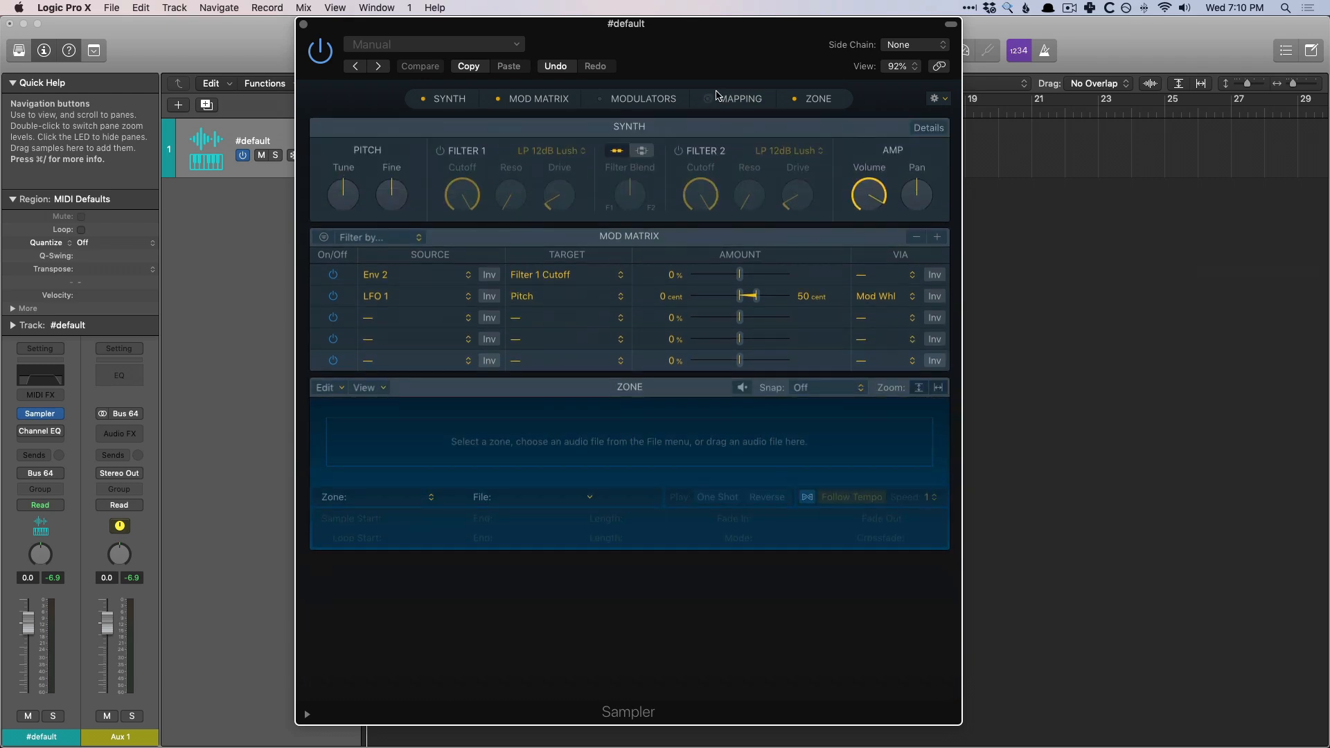
click(640, 99)
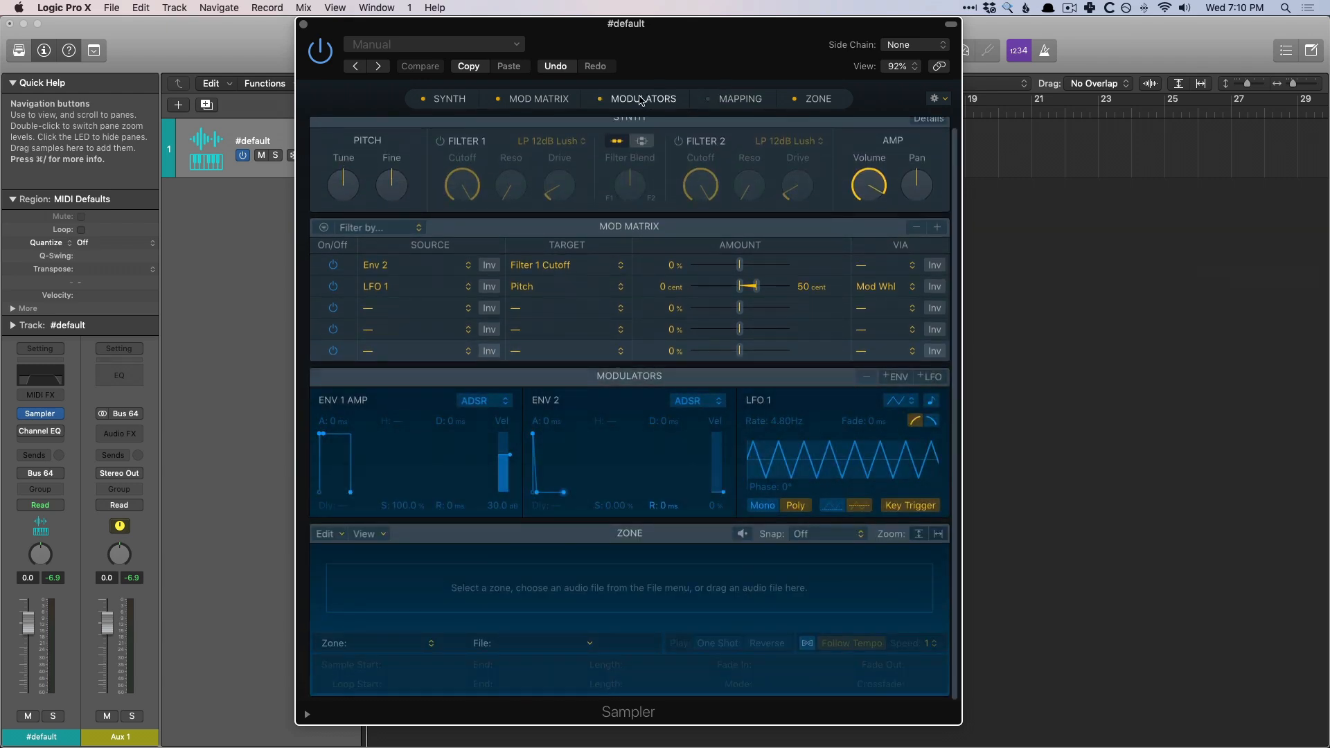
alt+click(640, 99)
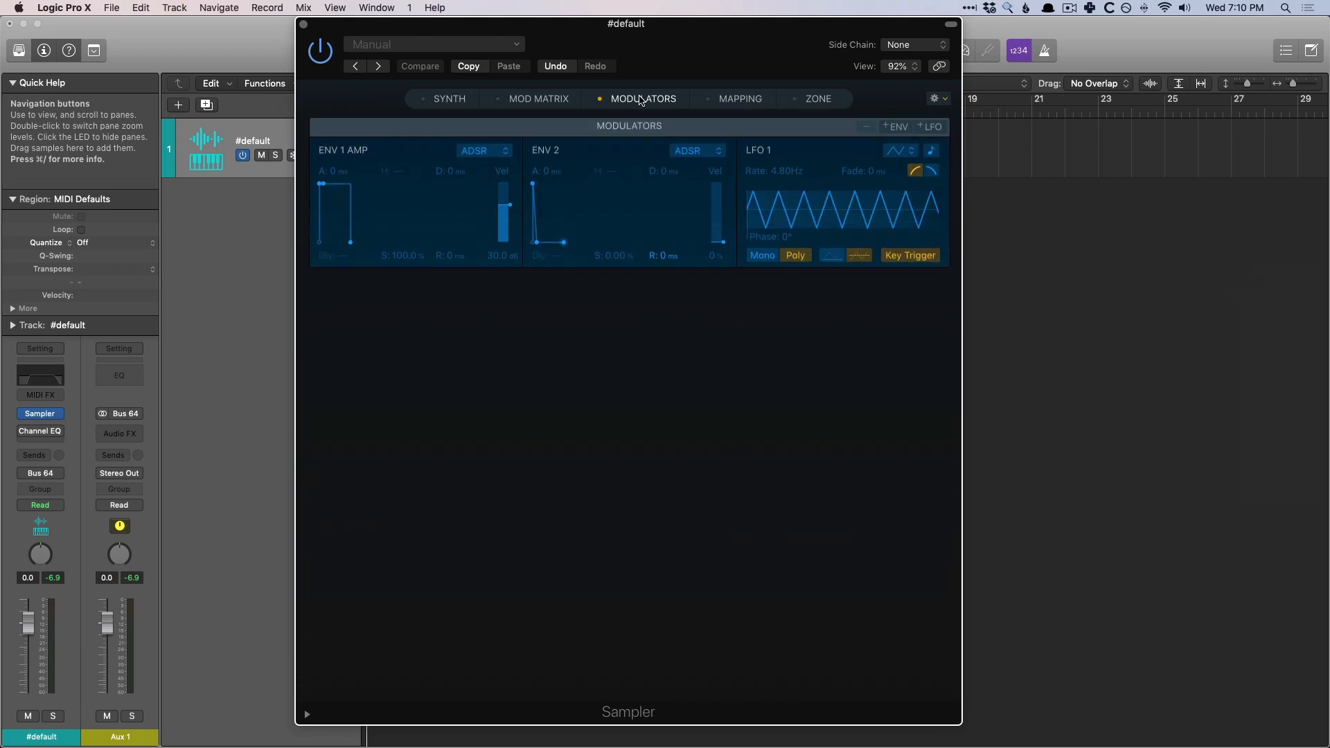
click(708, 98)
click(795, 98)
click(513, 98)
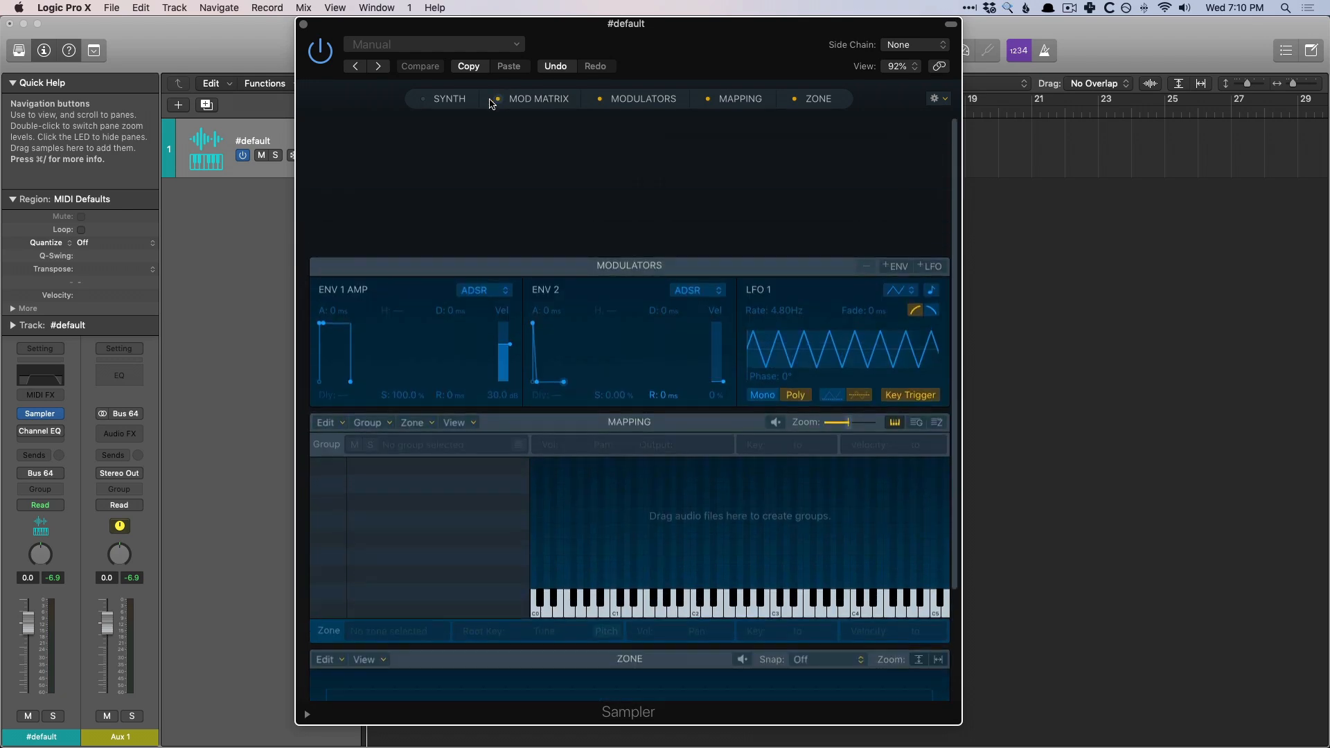
click(447, 99)
scroll(796, 619, down, 5)
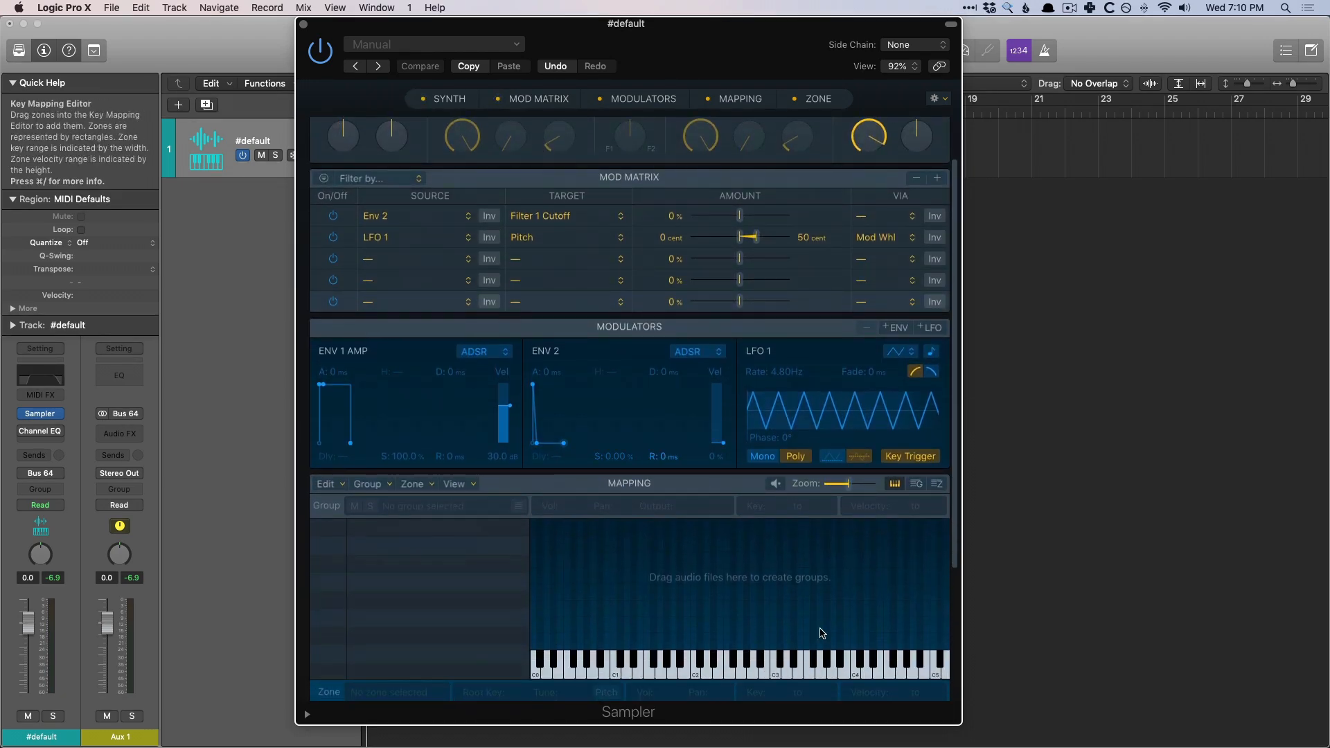
scroll(737, 562, up, 5)
- Shrink the Sampler window to 85% and stretch it taller to reveal the keyboard
drag(945, 703, 909, 640)
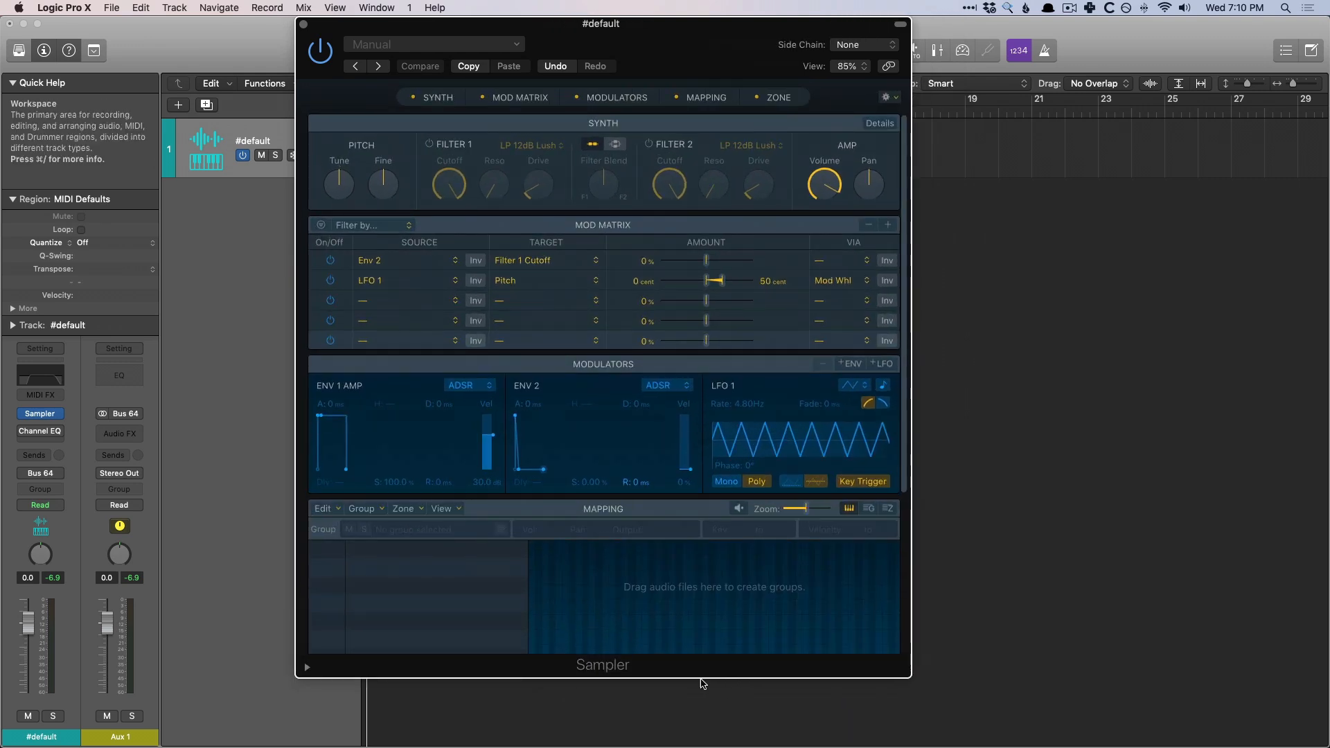
drag(697, 677, 691, 738)
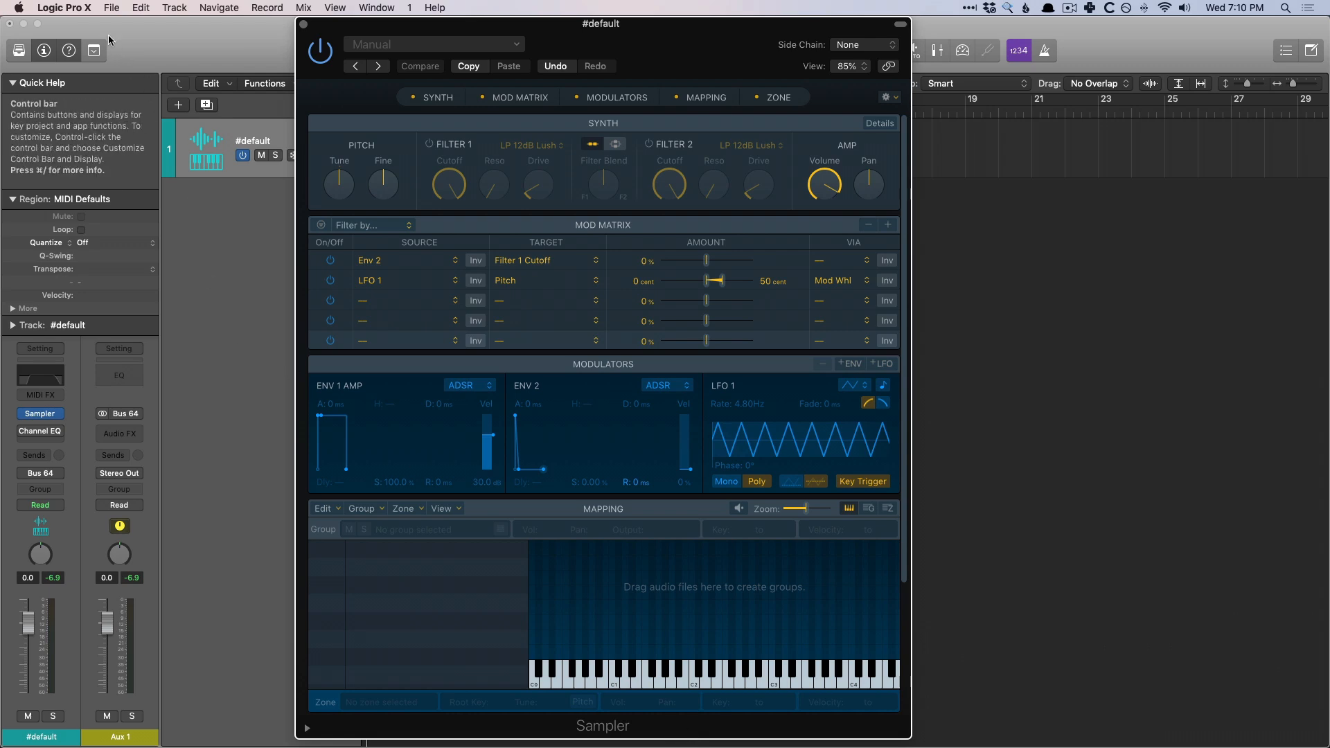
click(88, 12)
mouse_move(95, 48)
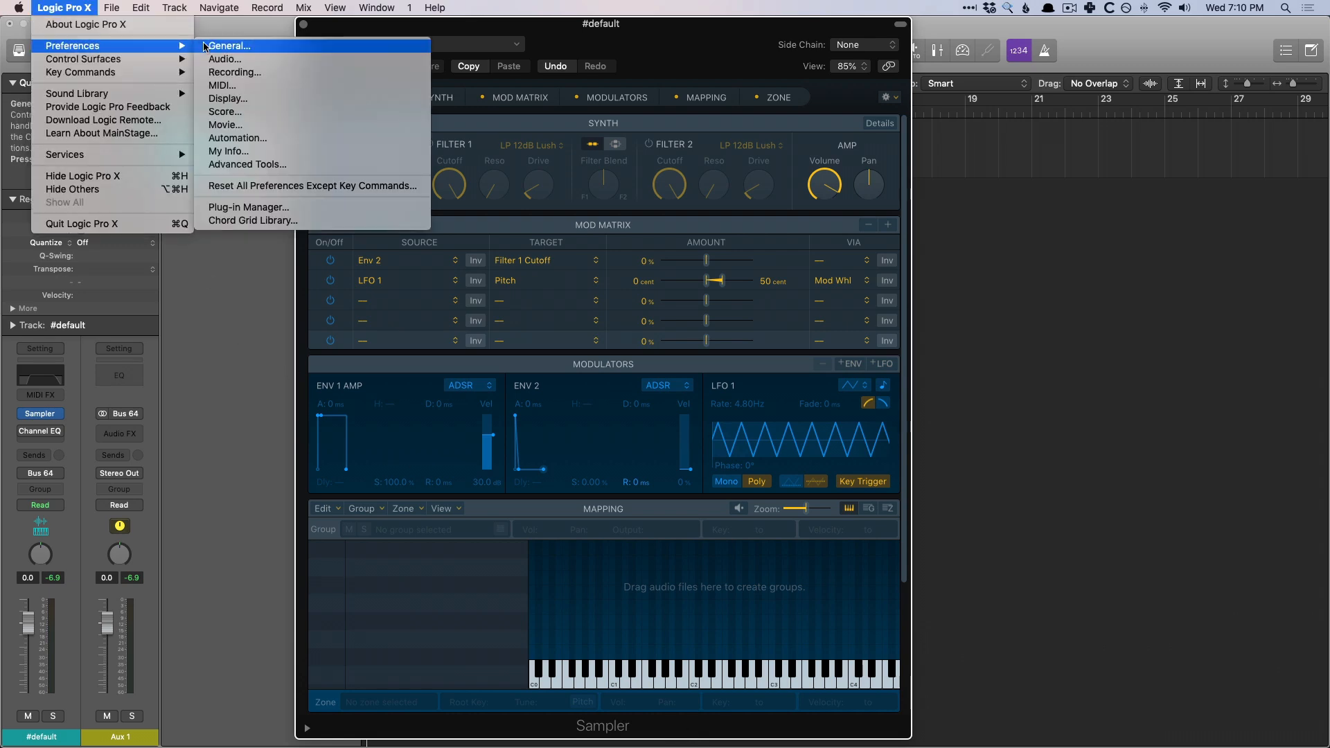
click(225, 58)
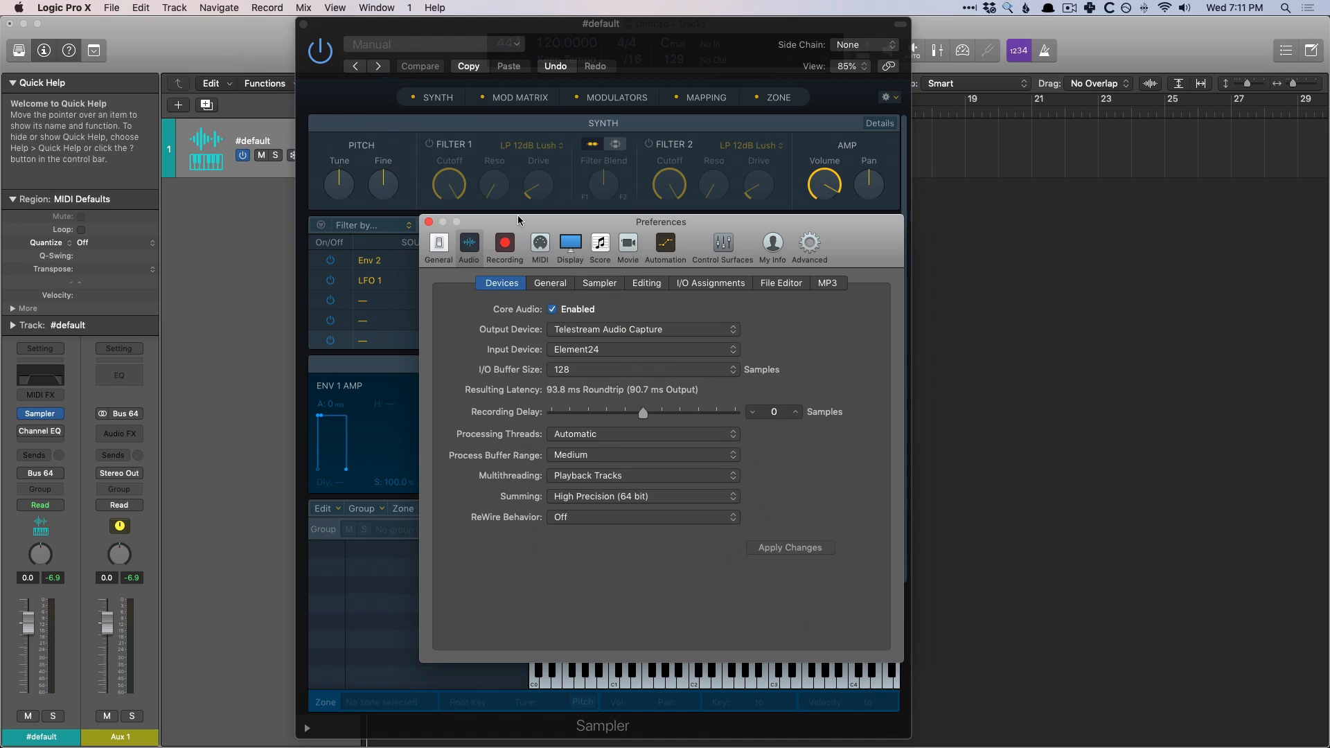
click(598, 286)
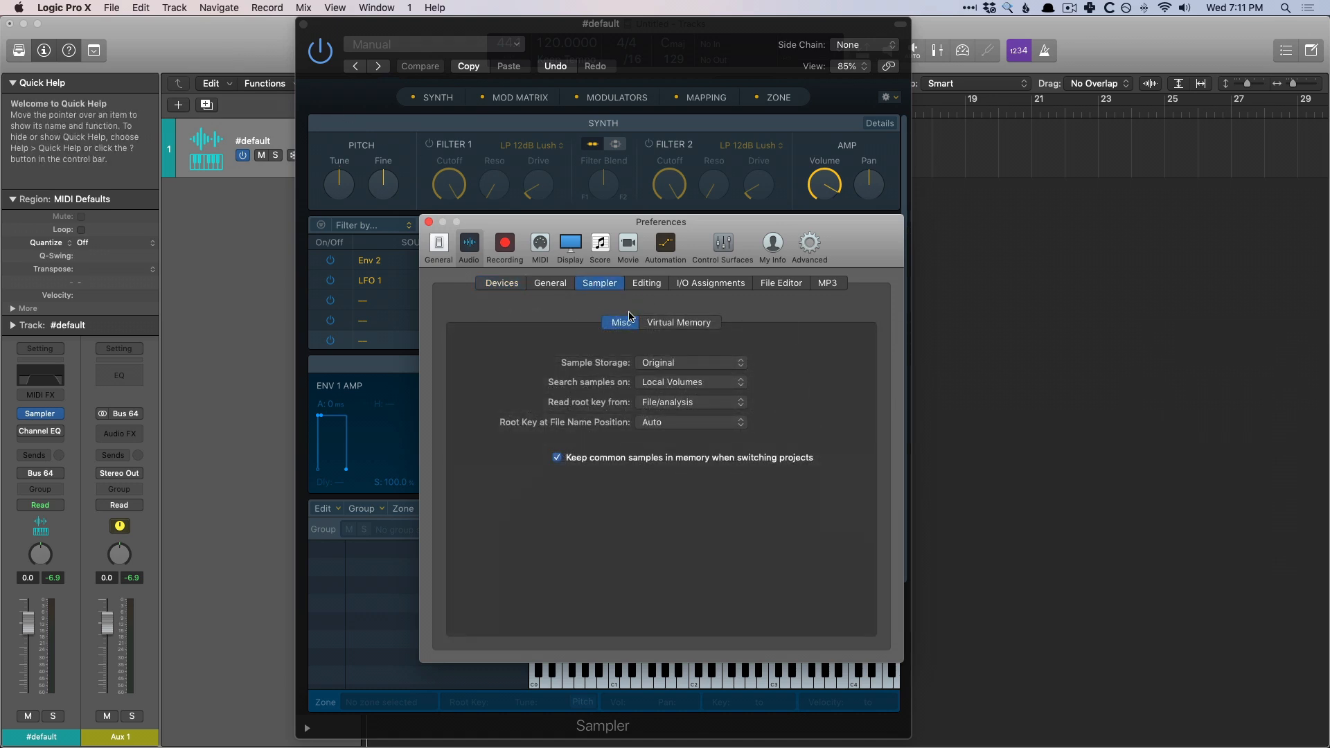
click(428, 222)
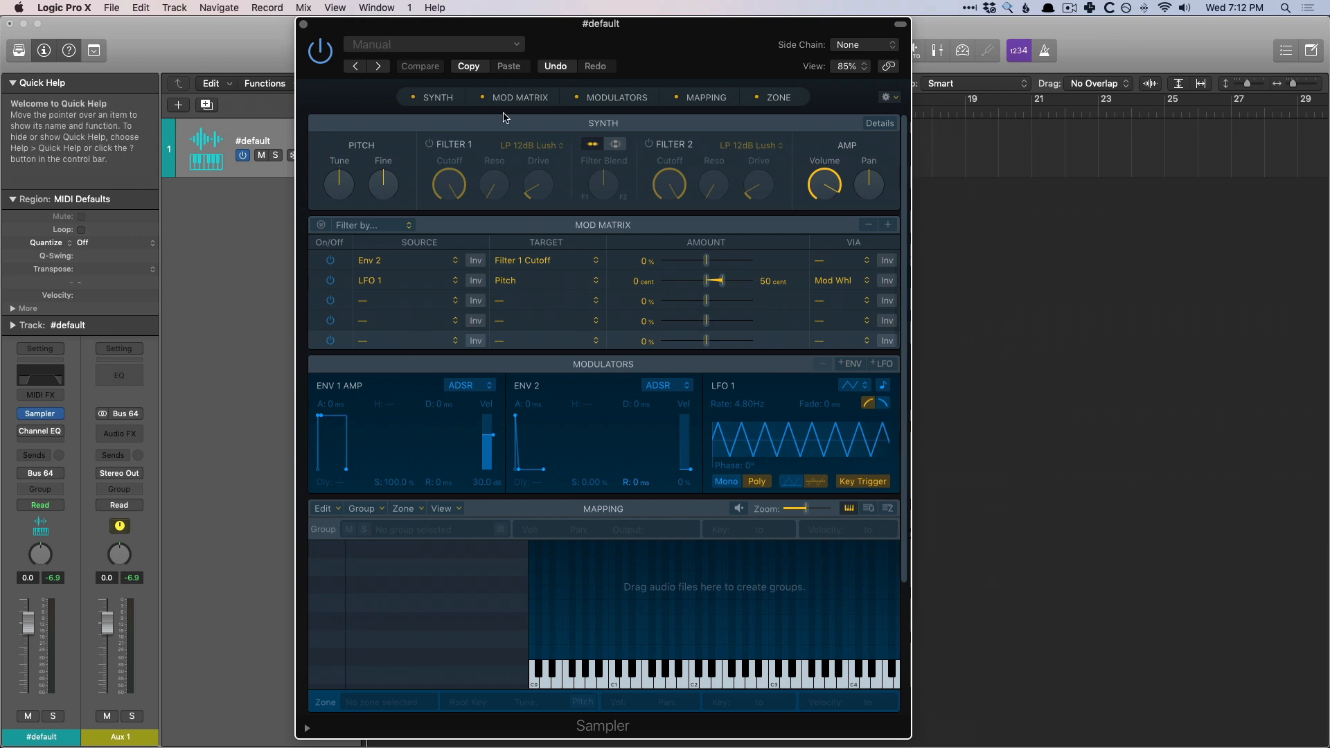
- Load the Factory > Acoustic Pianos > Classical Piano patch into the Sampler
click(512, 44)
mouse_move(523, 360)
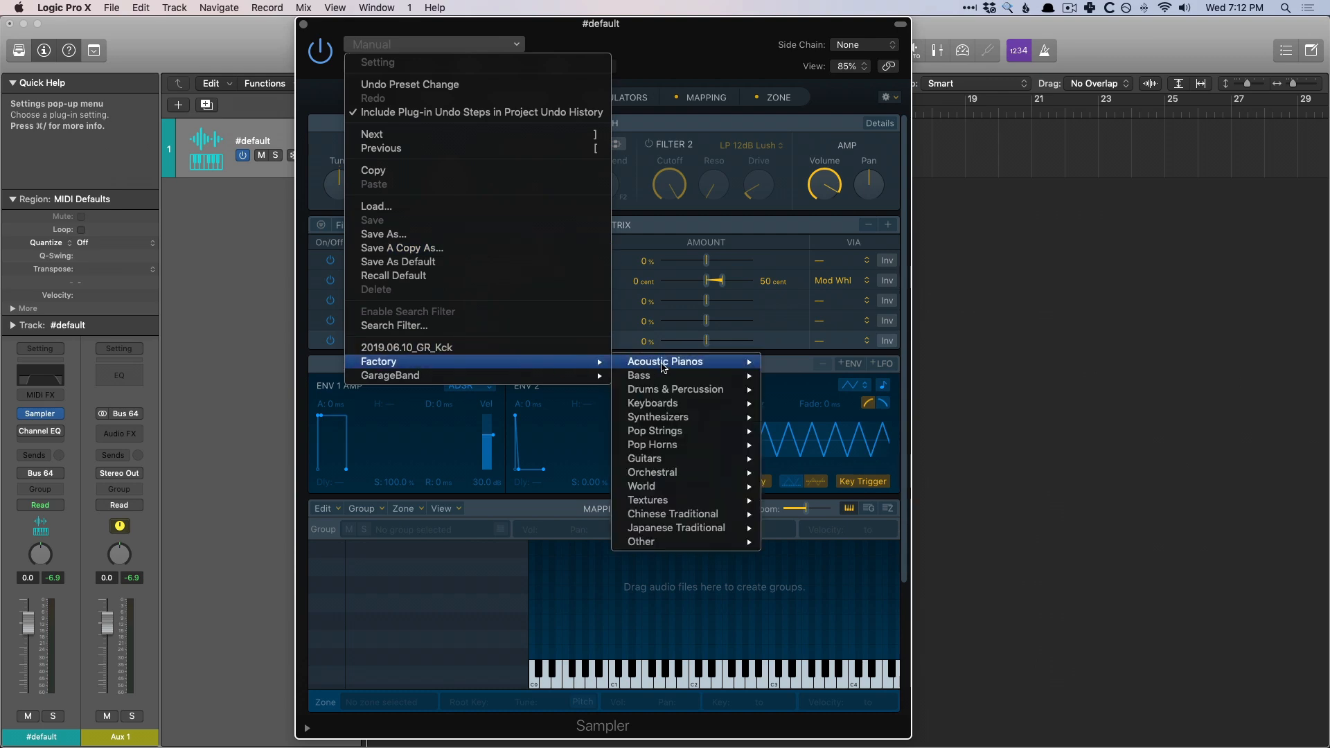
click(672, 352)
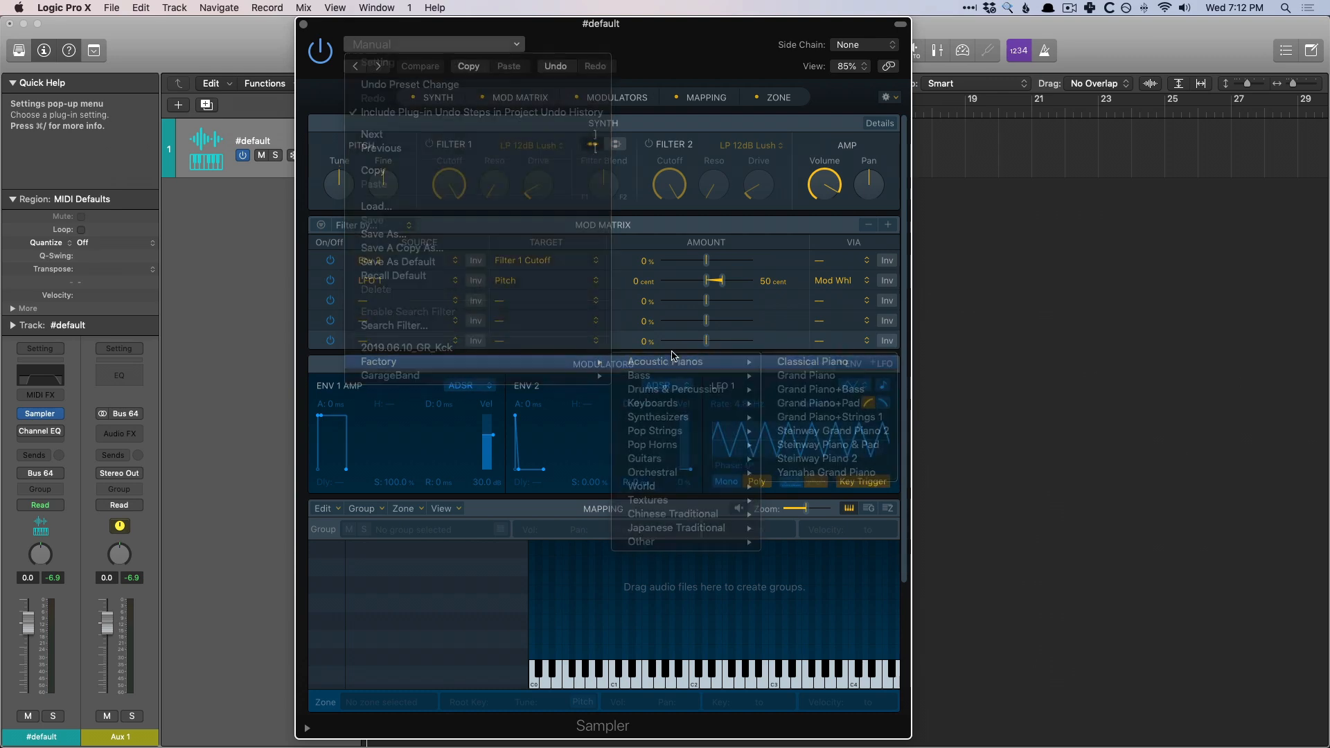
- Insert a Modulation > Tremolo > Stereo effect on the channel's Audio FX slot
click(50, 414)
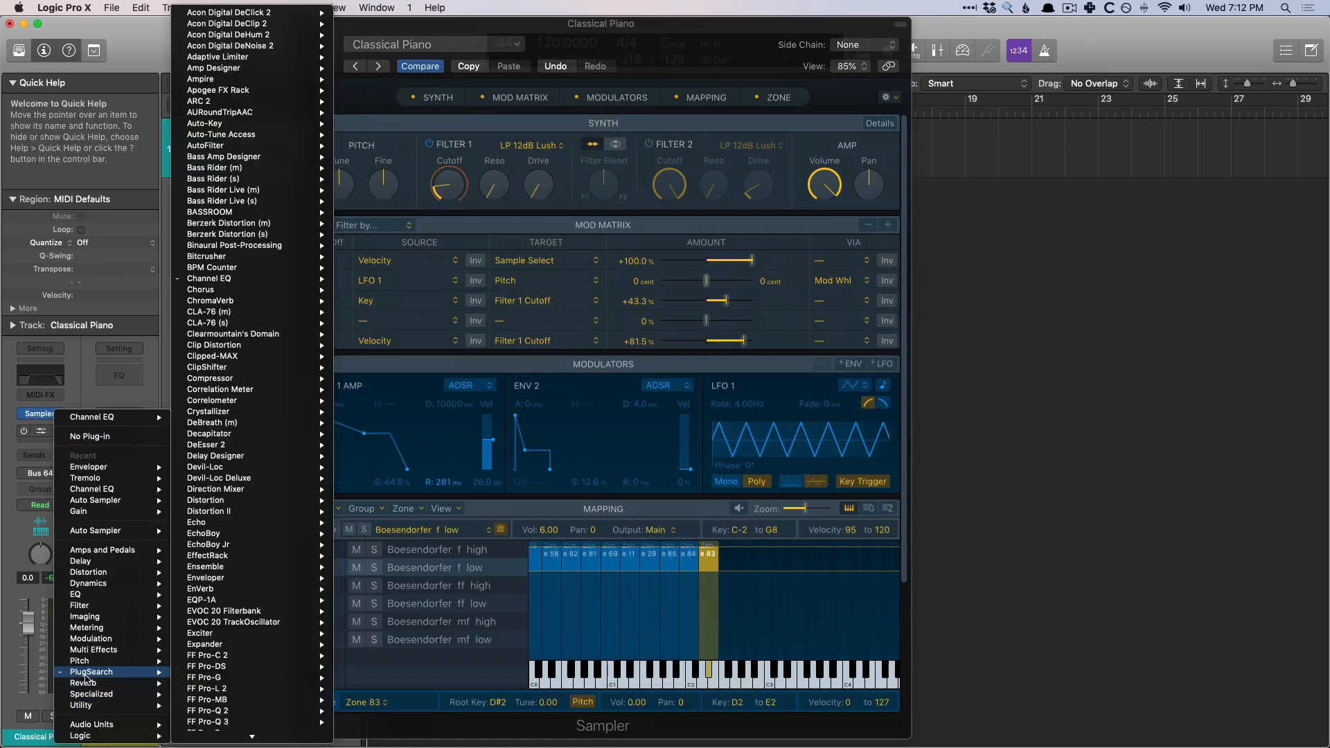
mouse_move(111, 638)
mouse_move(211, 736)
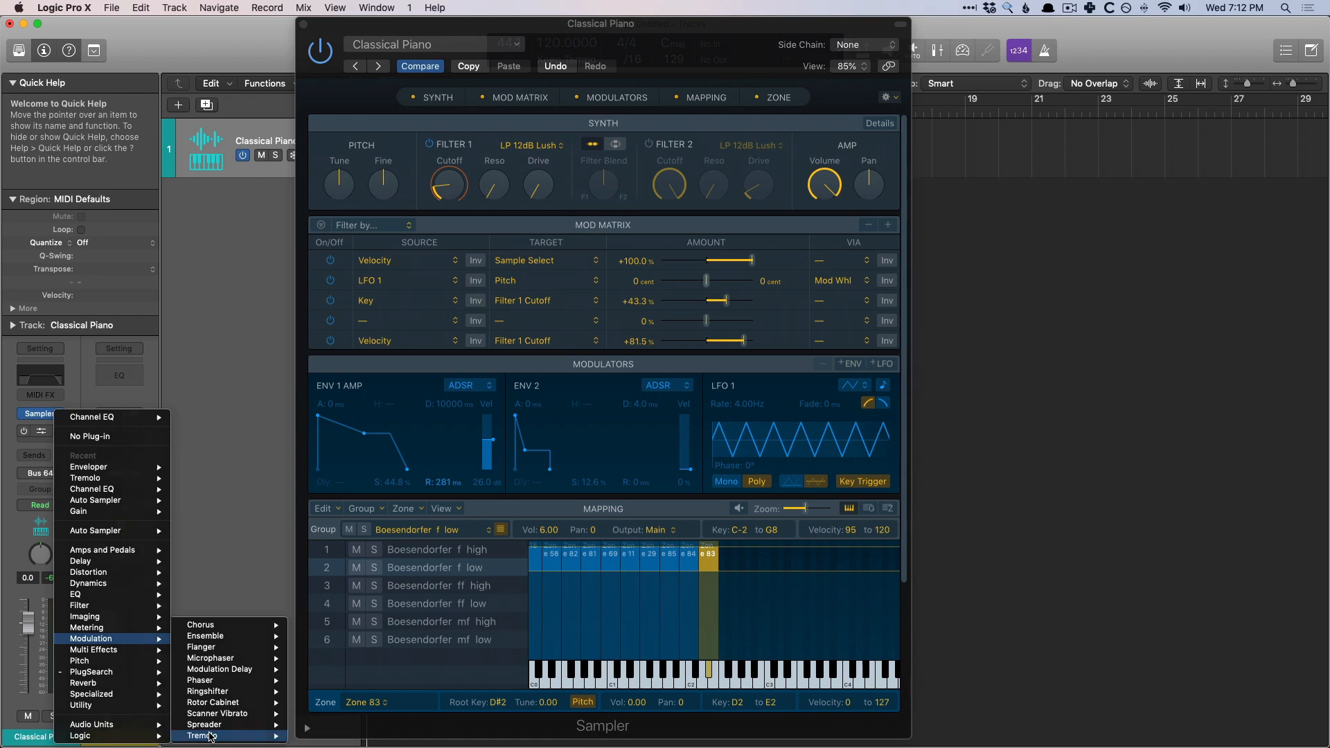
click(316, 725)
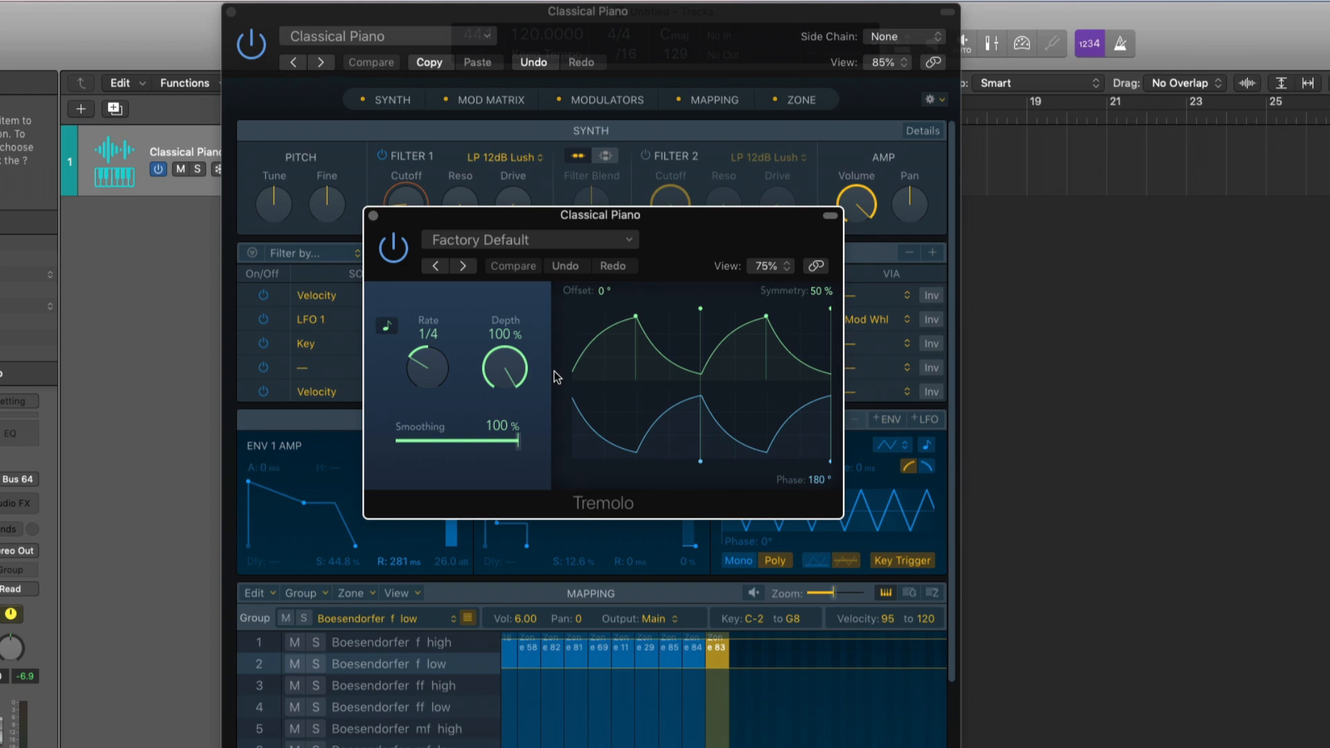
- With Musical Typing open, drop Tremolo Smoothing to 0%, audition key A, and close Tremolo
key(super+k)
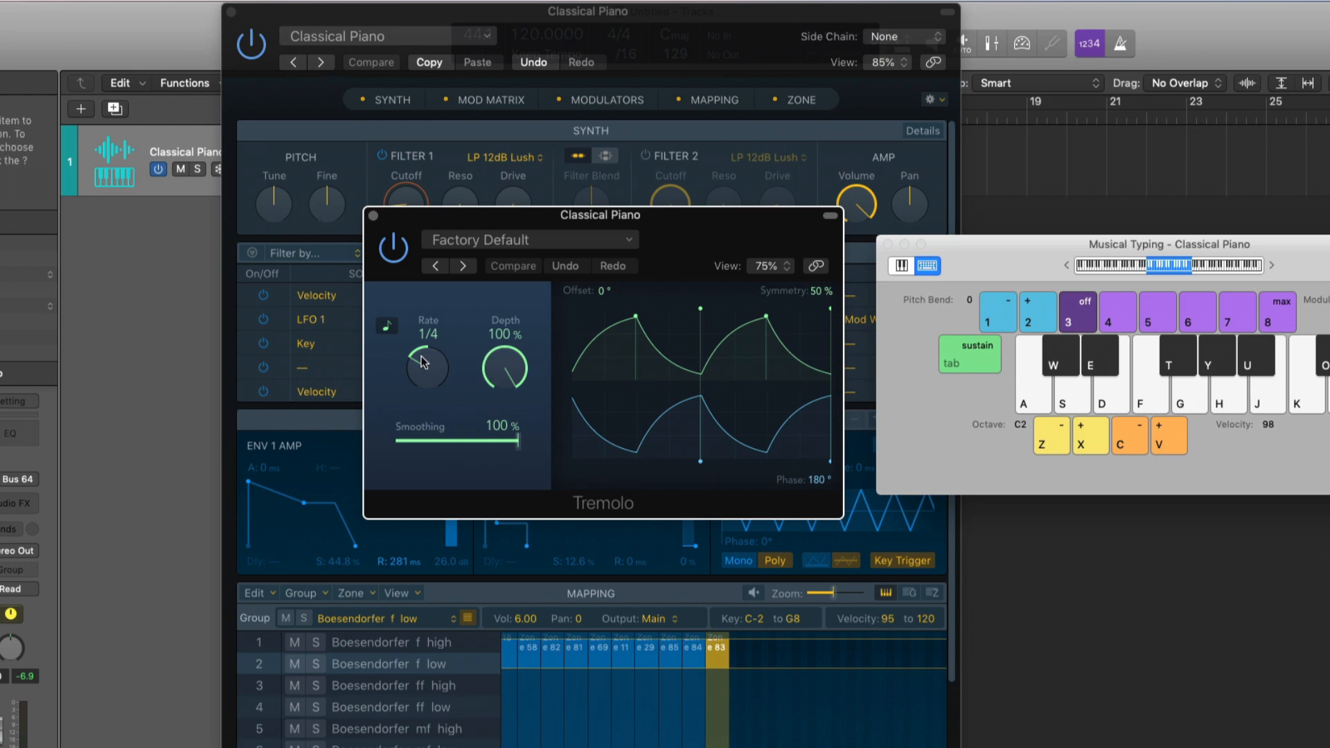
key(a)
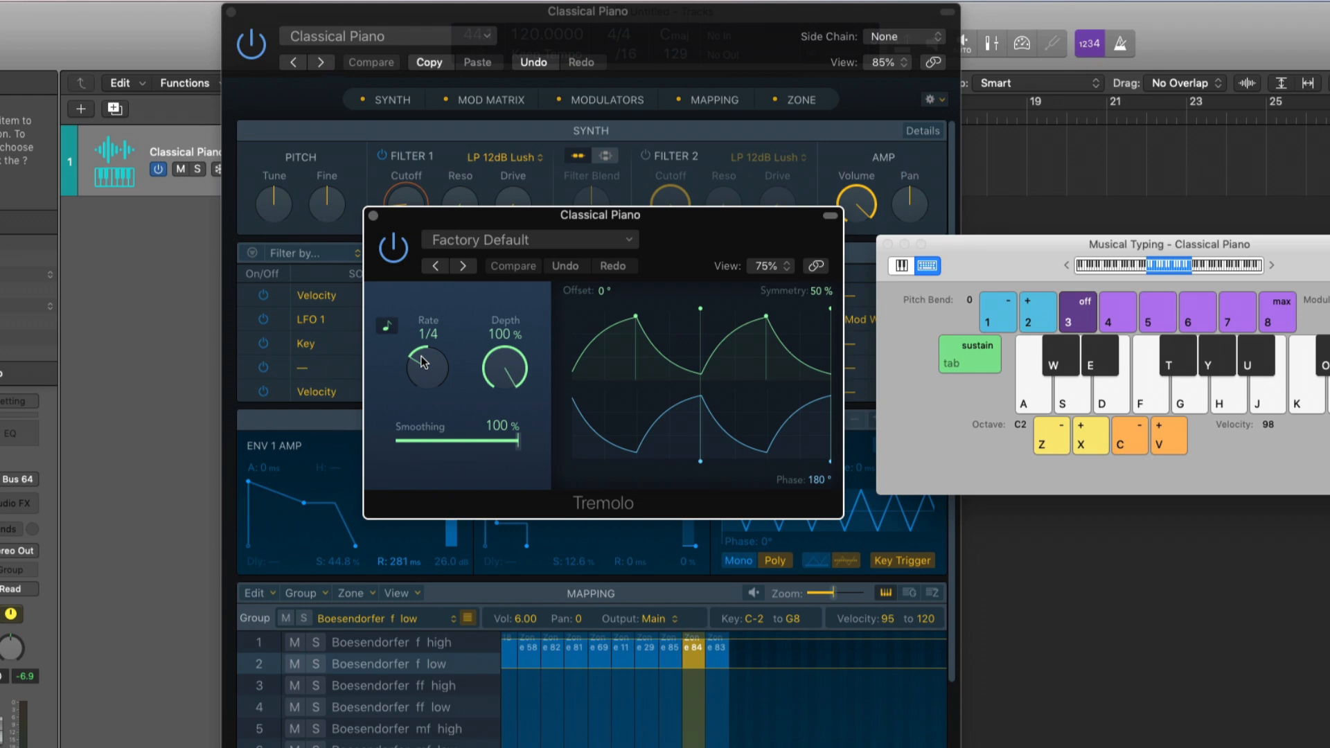
drag(516, 441, 376, 441)
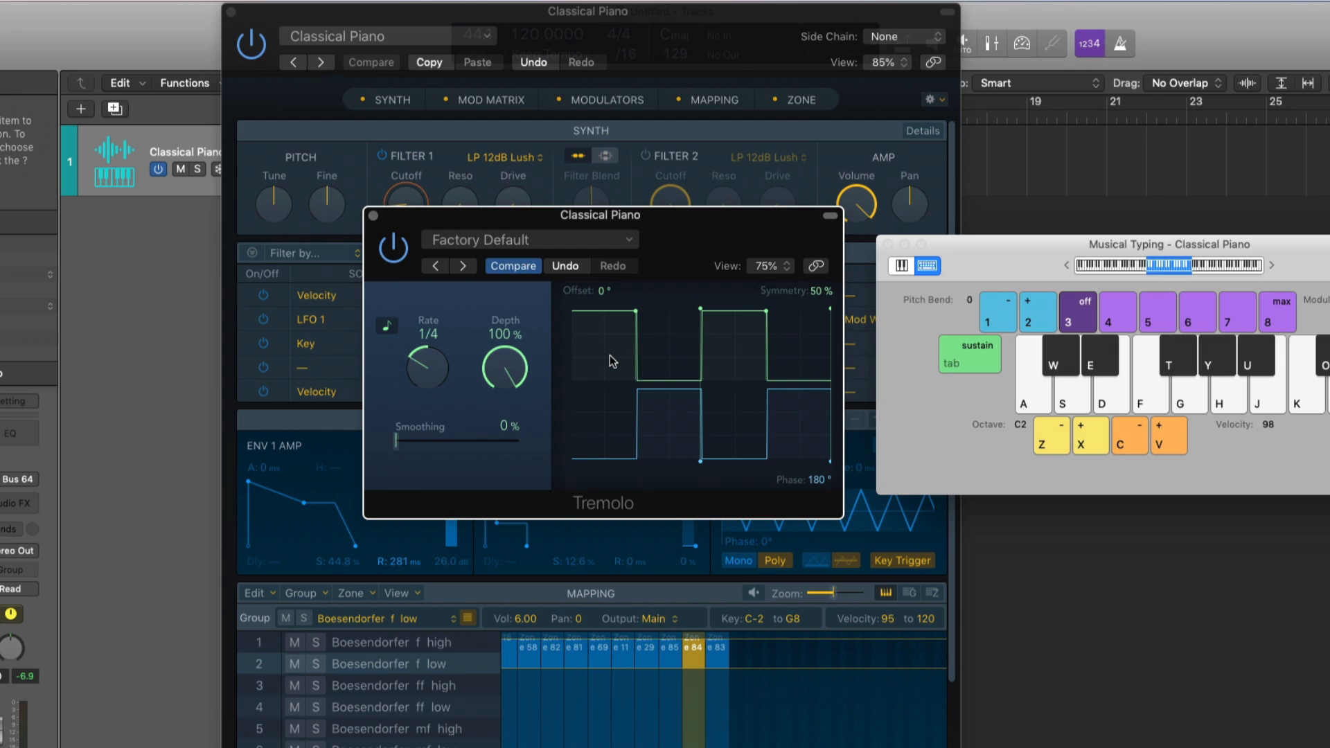
key(a)
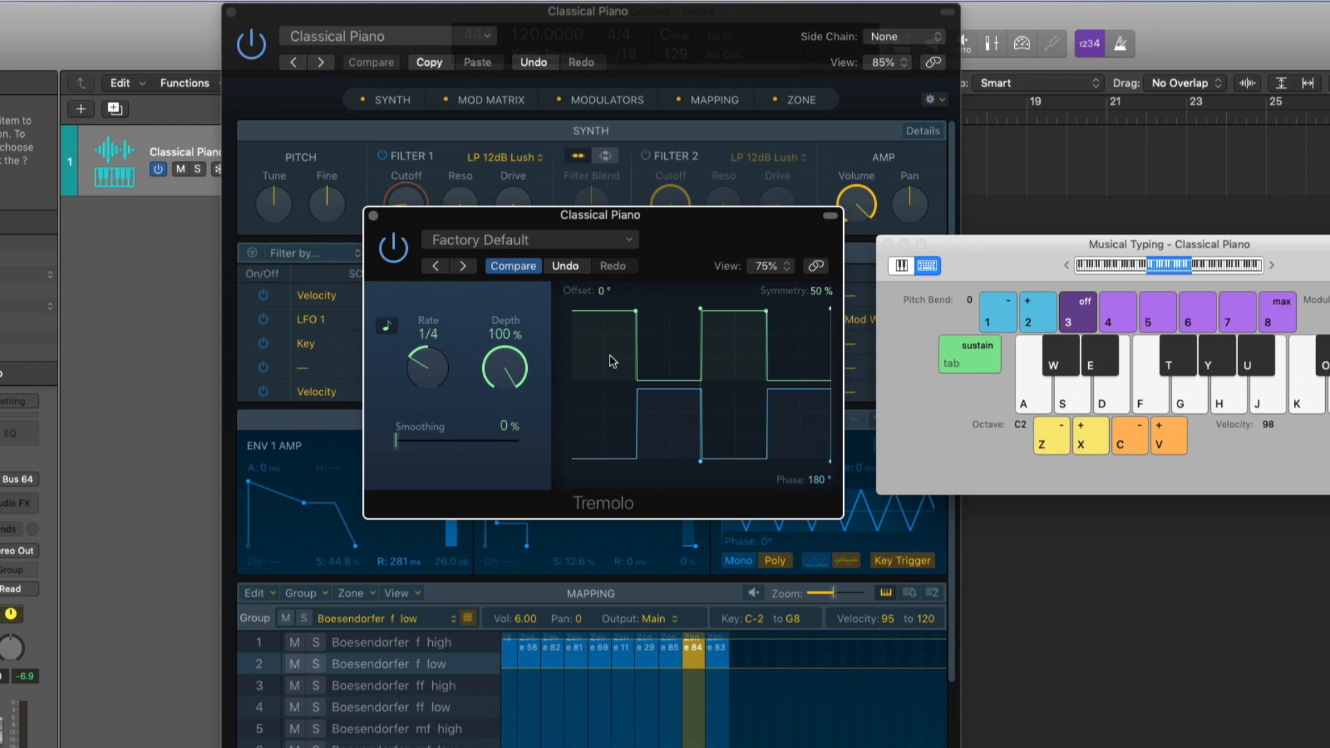
click(374, 216)
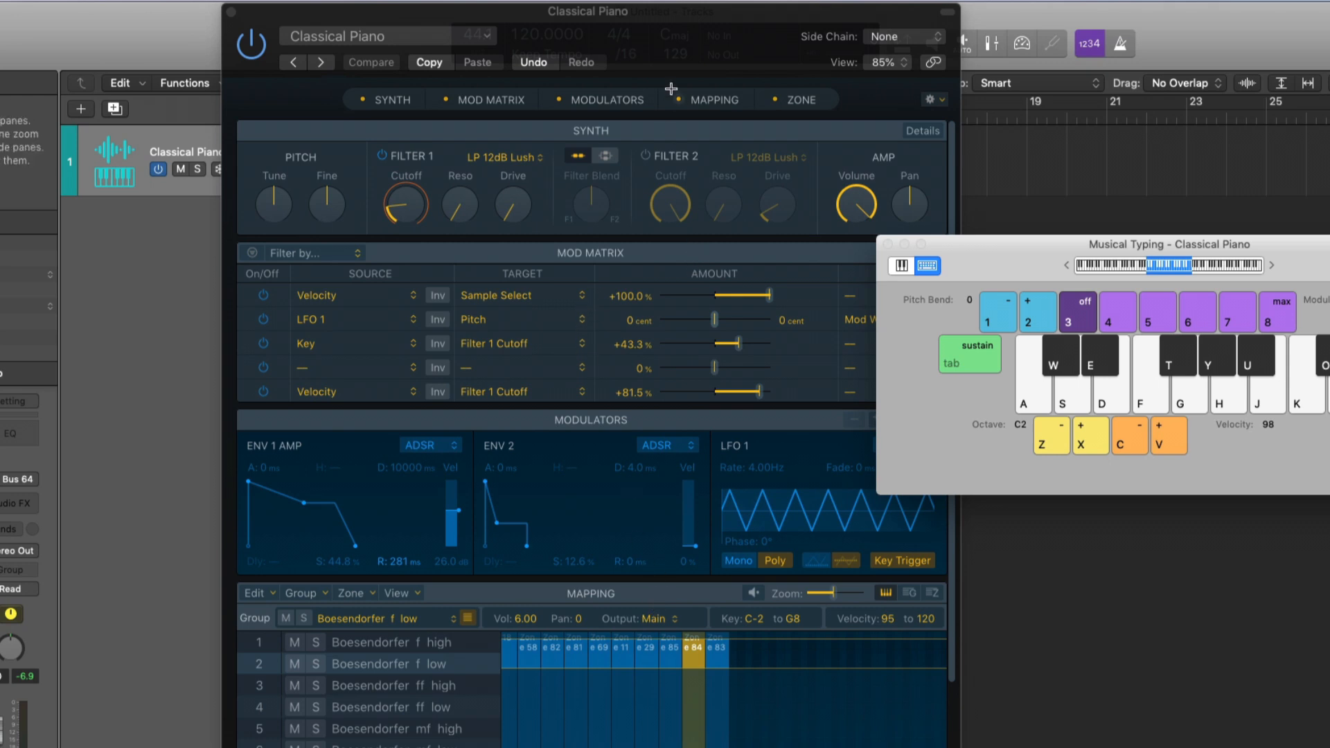
- Add LFO 2 as a Square wave and raise its rate from DC to 2.00 Hz
click(698, 32)
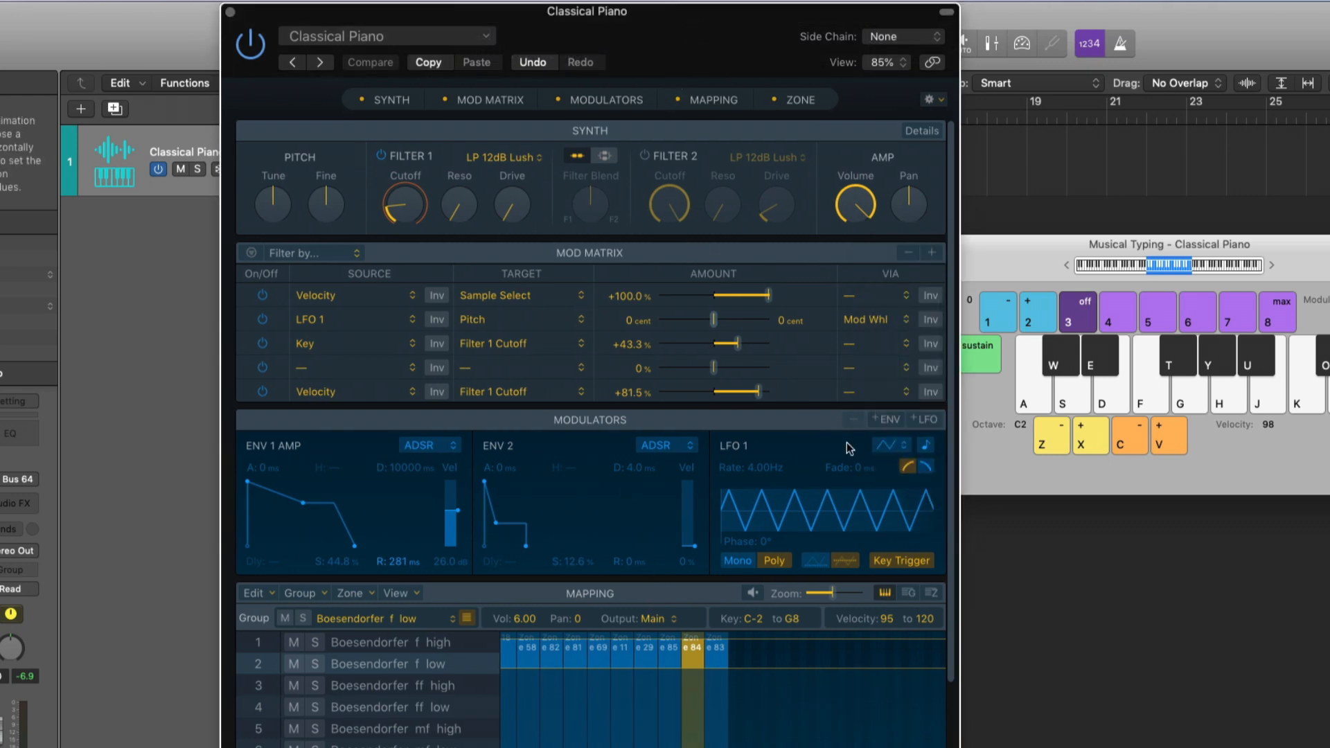
click(920, 420)
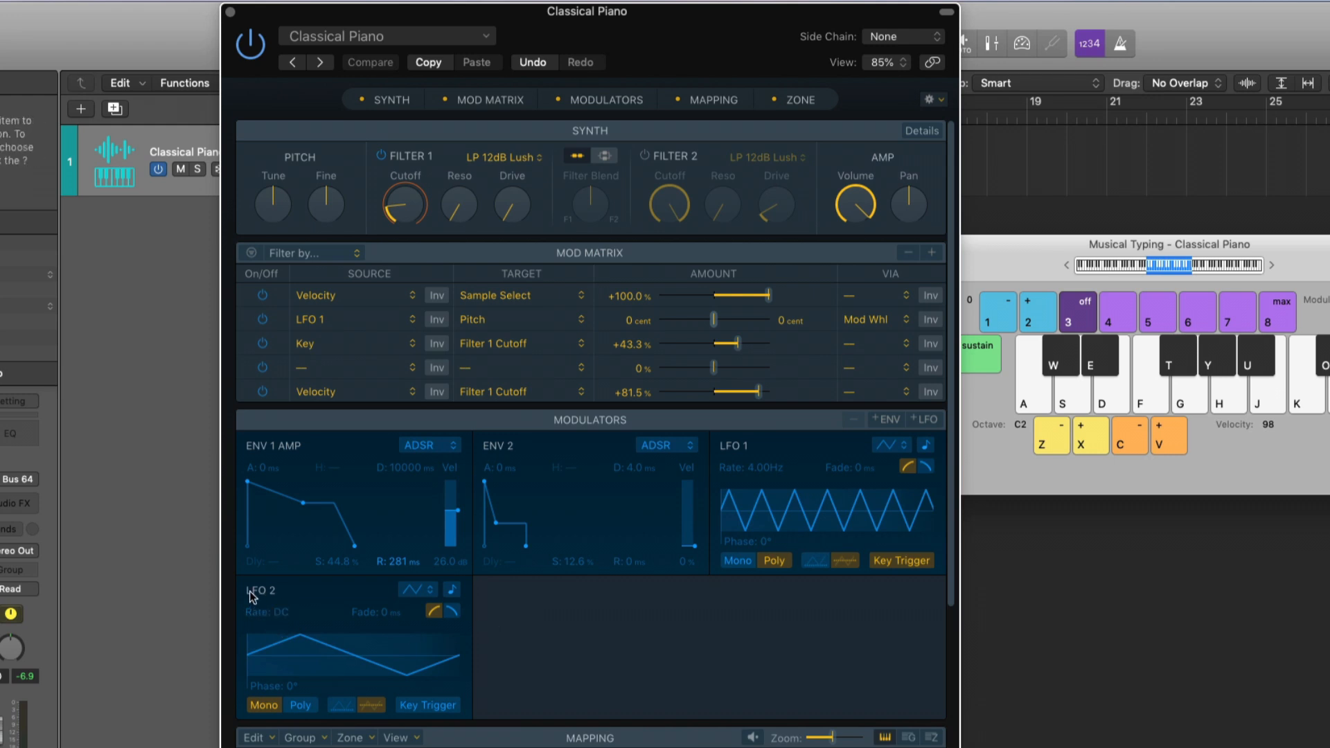
click(414, 590)
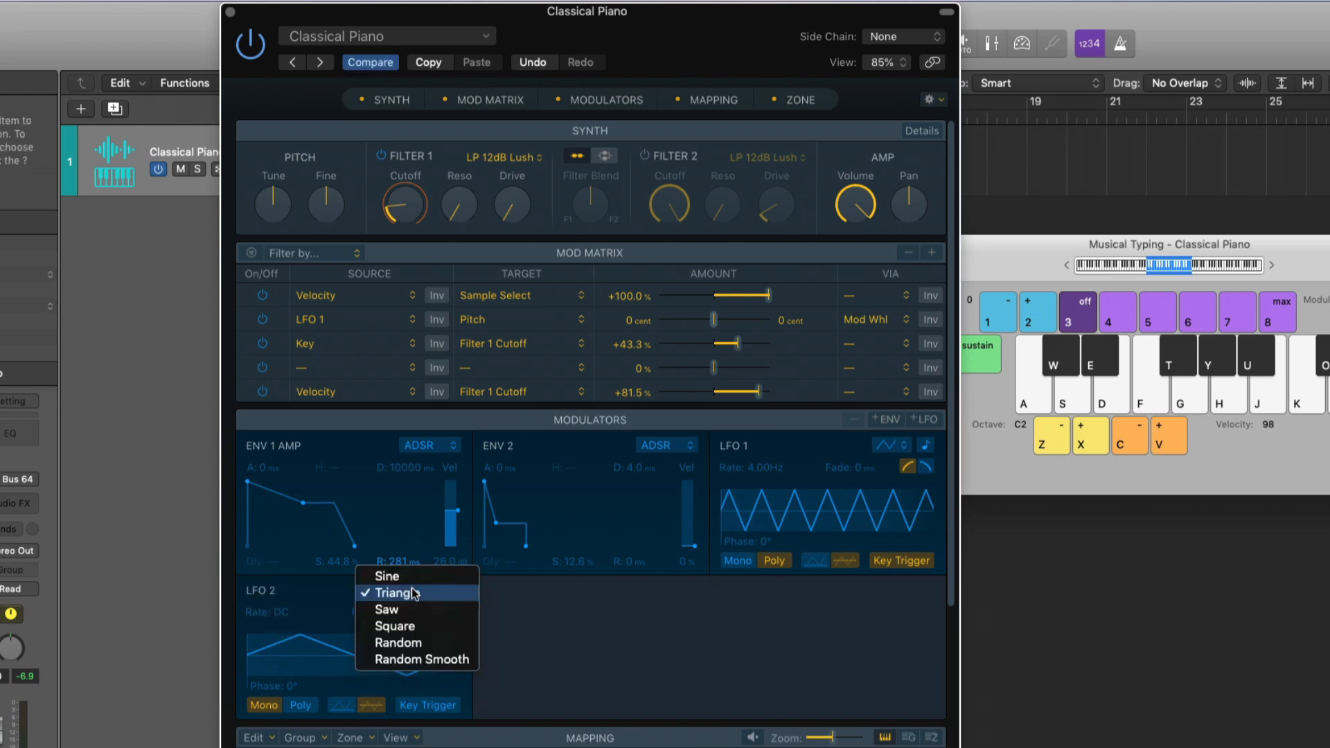
click(414, 626)
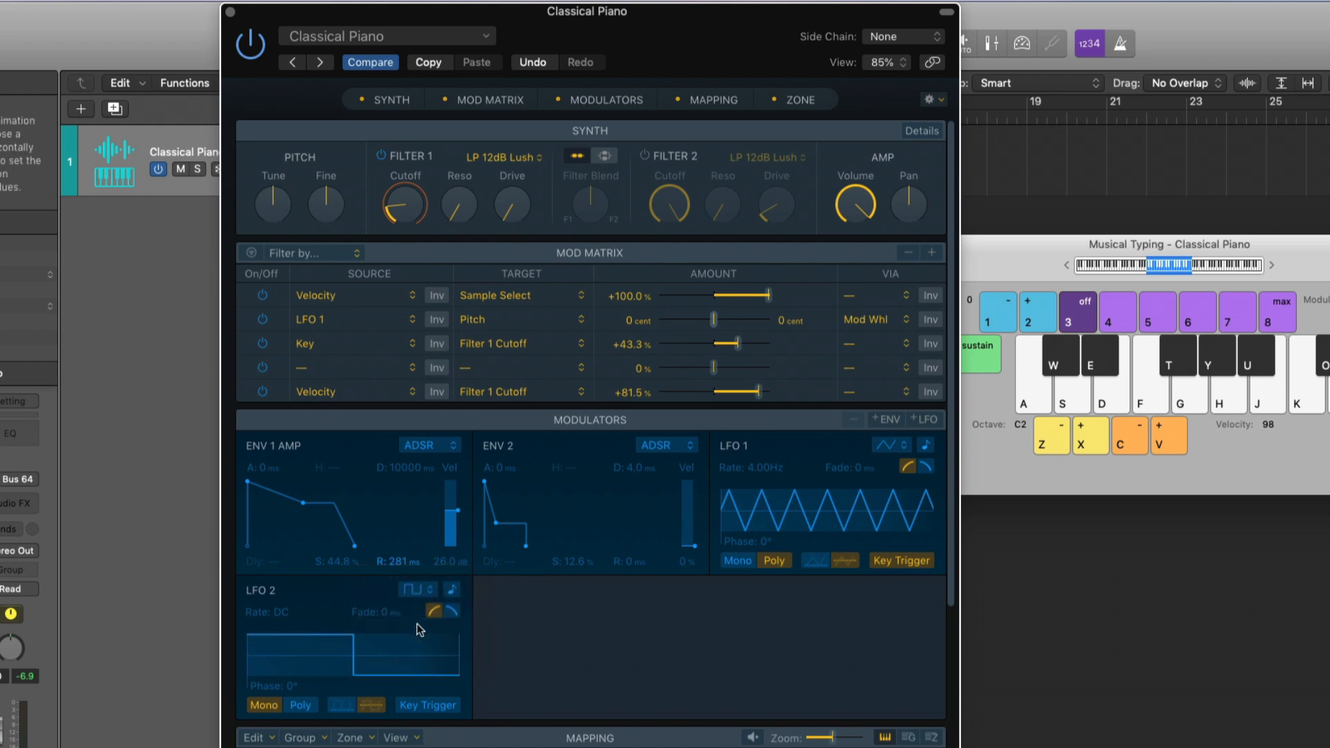
drag(277, 612, 277, 568)
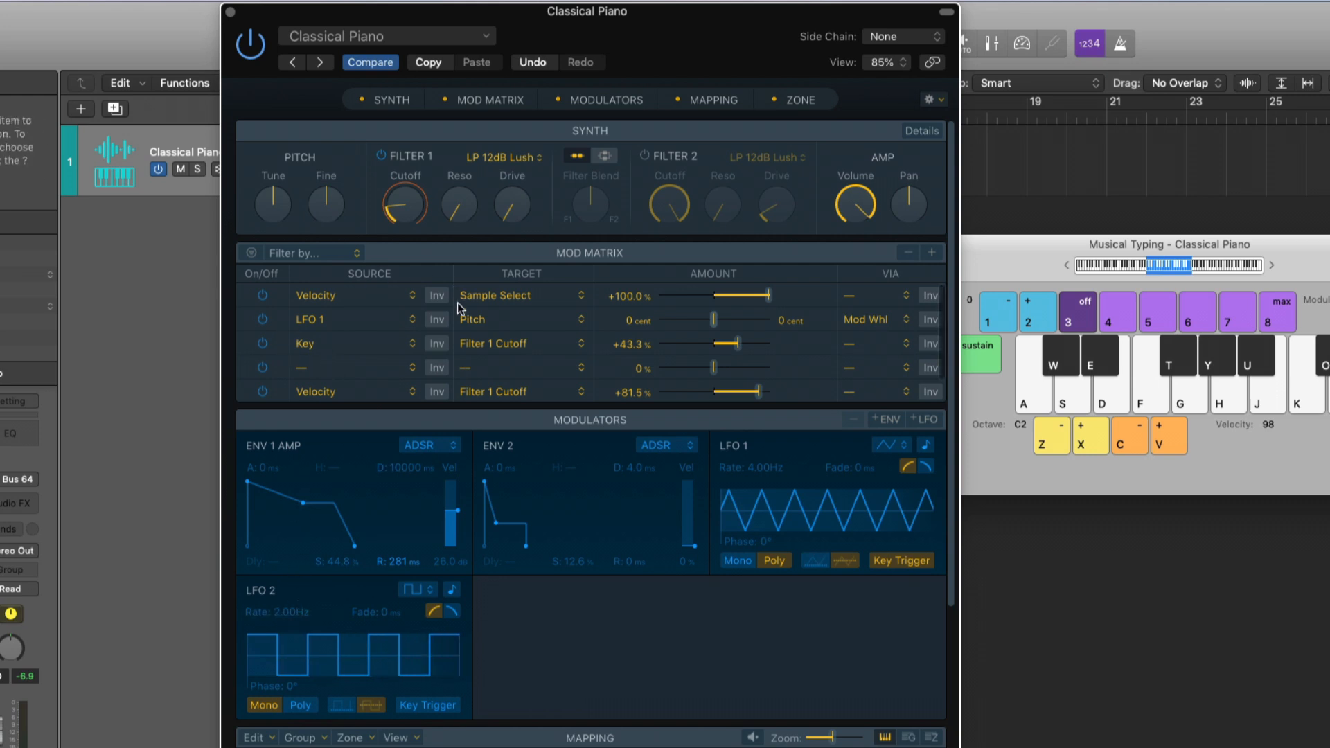
- Set an empty Mod Matrix row to LFO 2 → Pitch at 1200 cent, then play A
scroll(395, 335, down, 2)
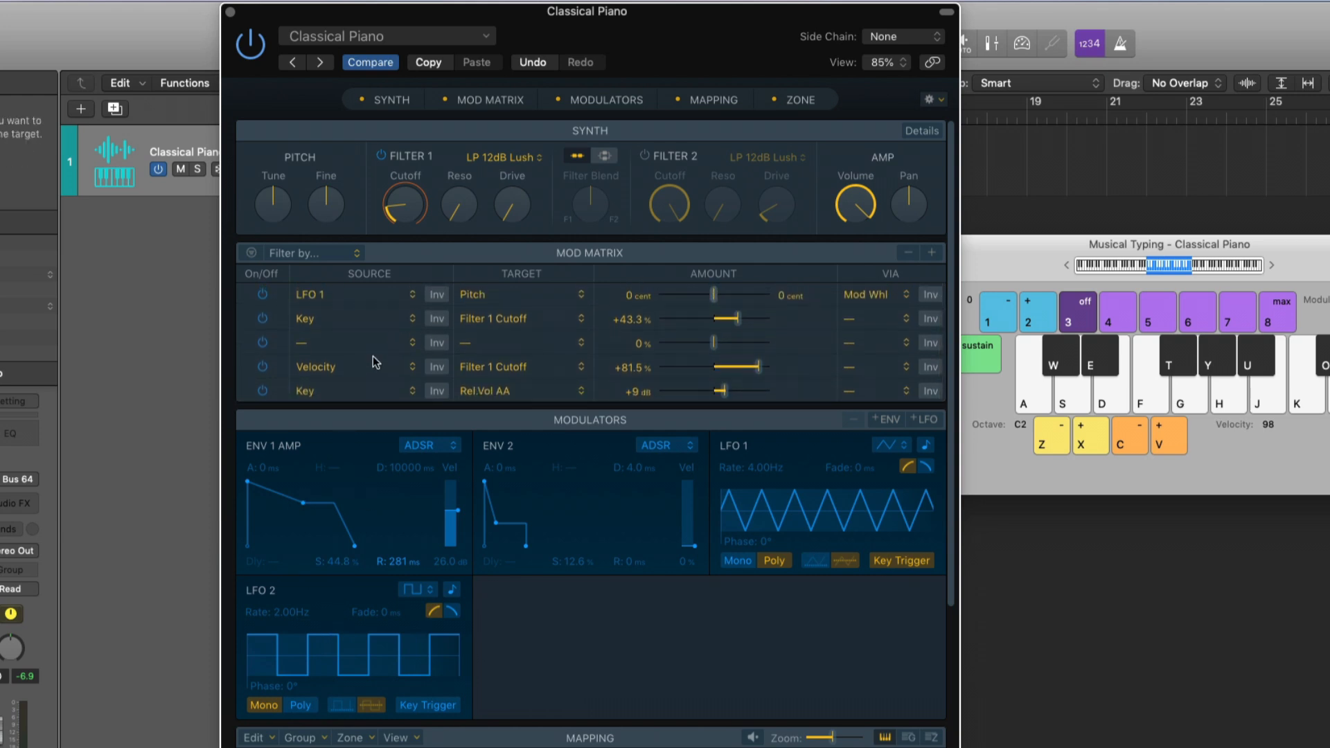
scroll(374, 364, up, 1)
scroll(381, 350, down, 1)
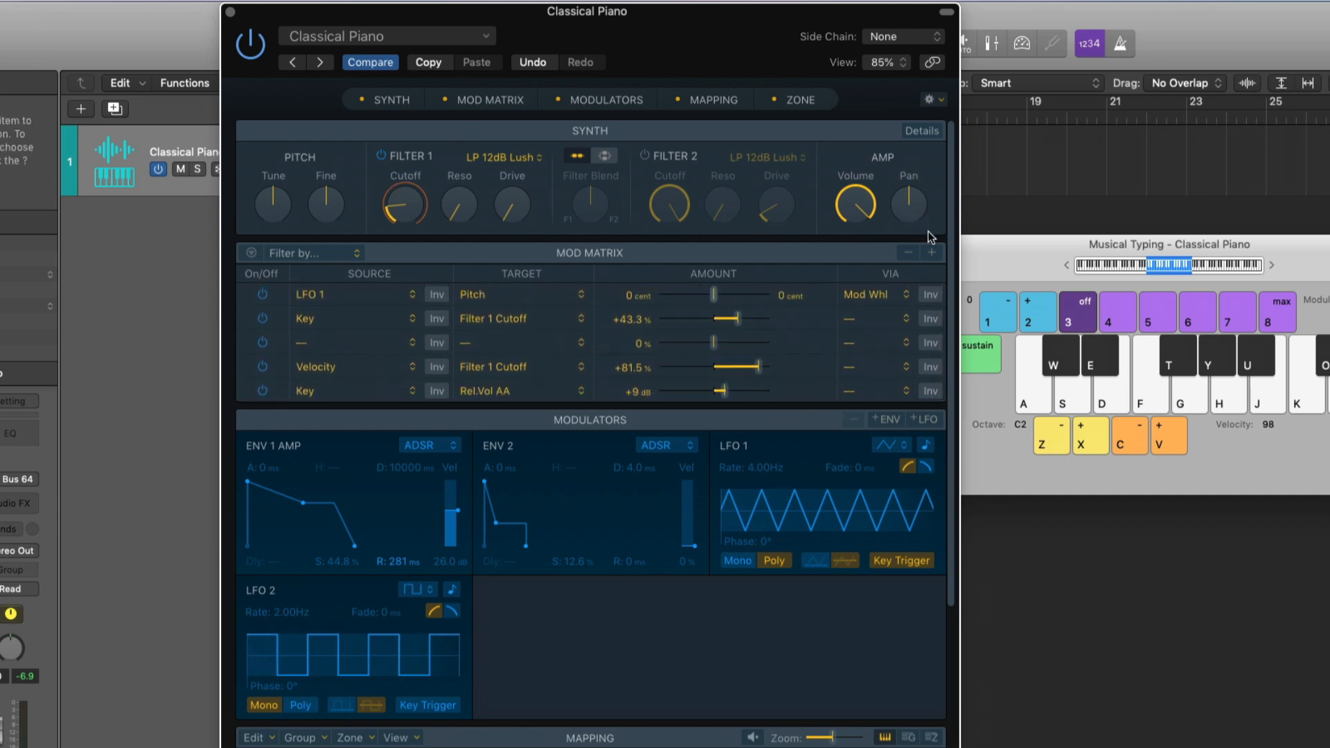
scroll(353, 384, down, 1)
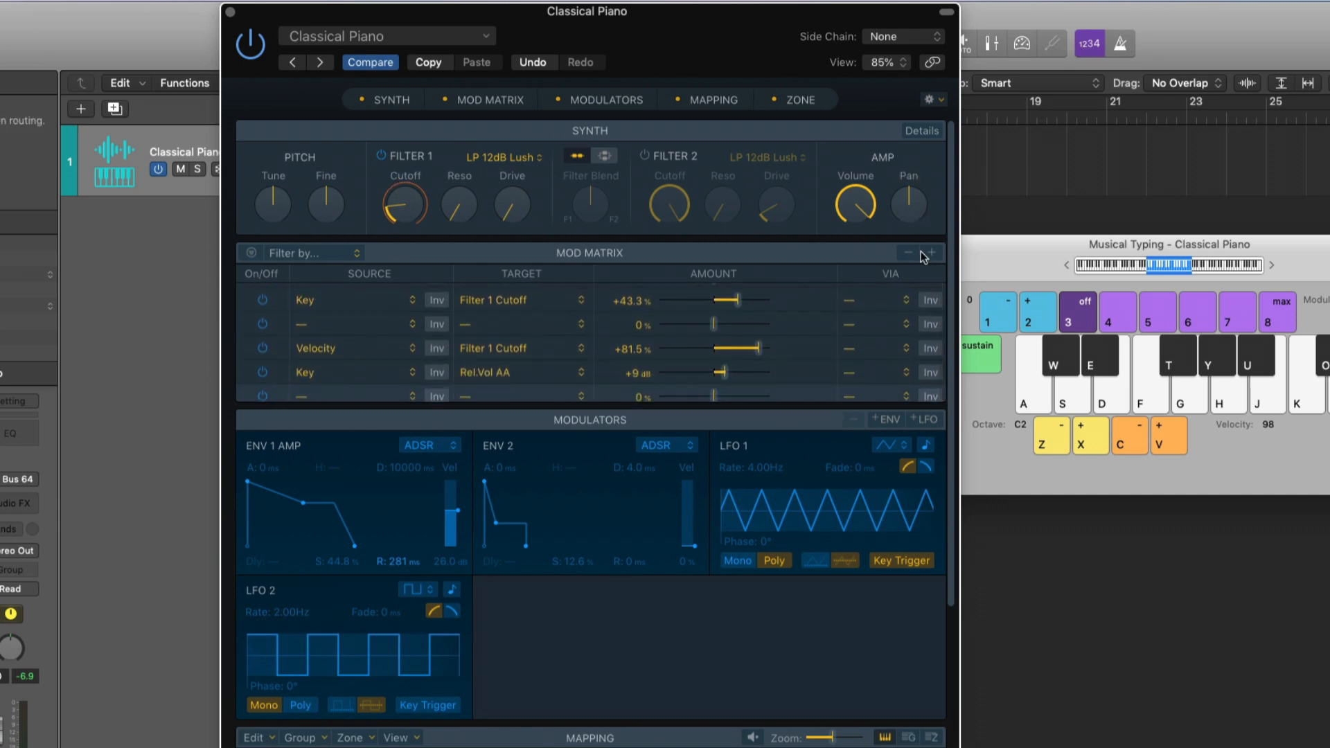
click(318, 398)
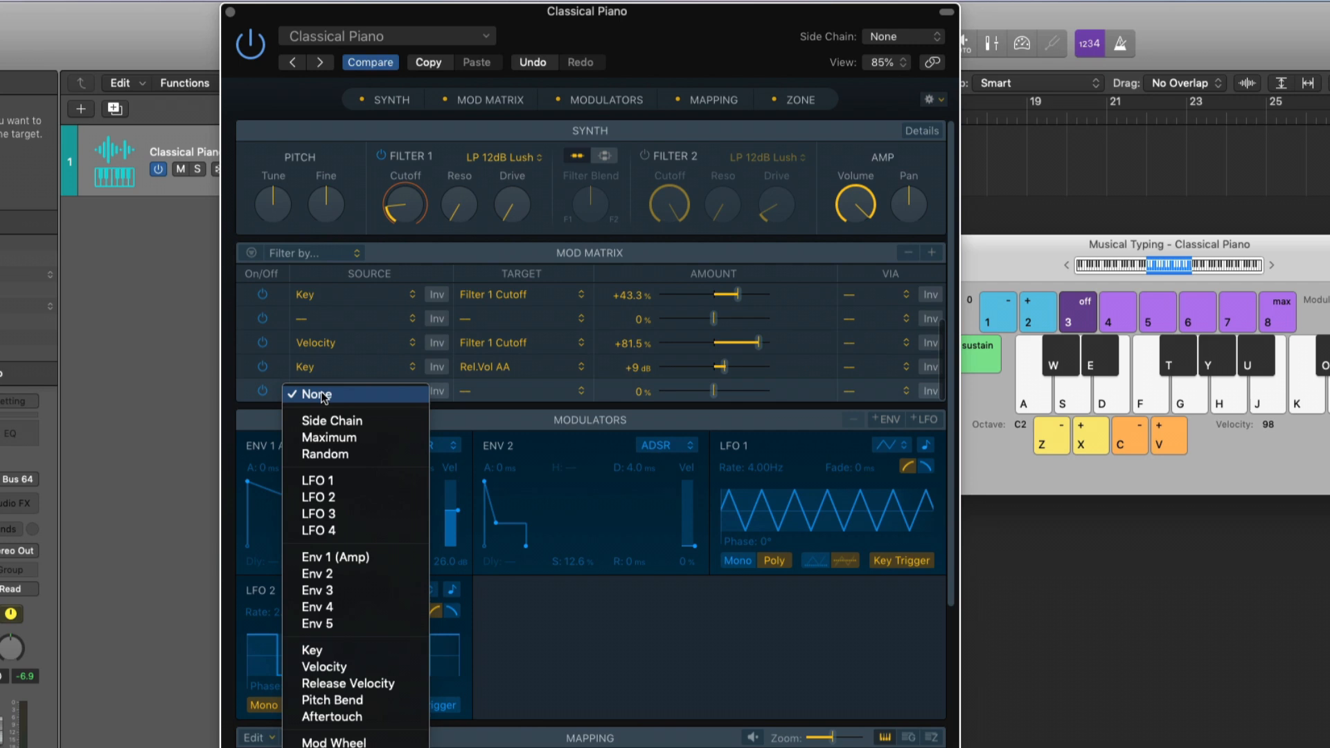
click(333, 498)
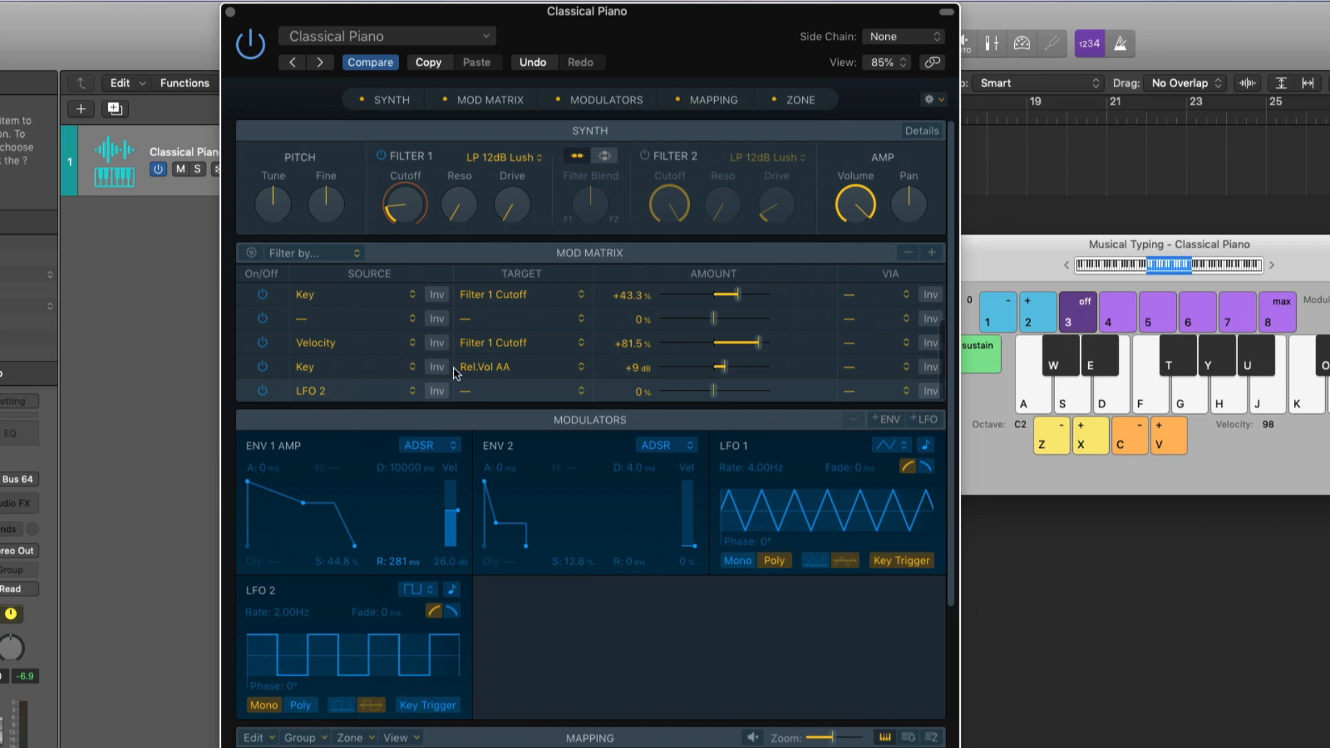
click(496, 389)
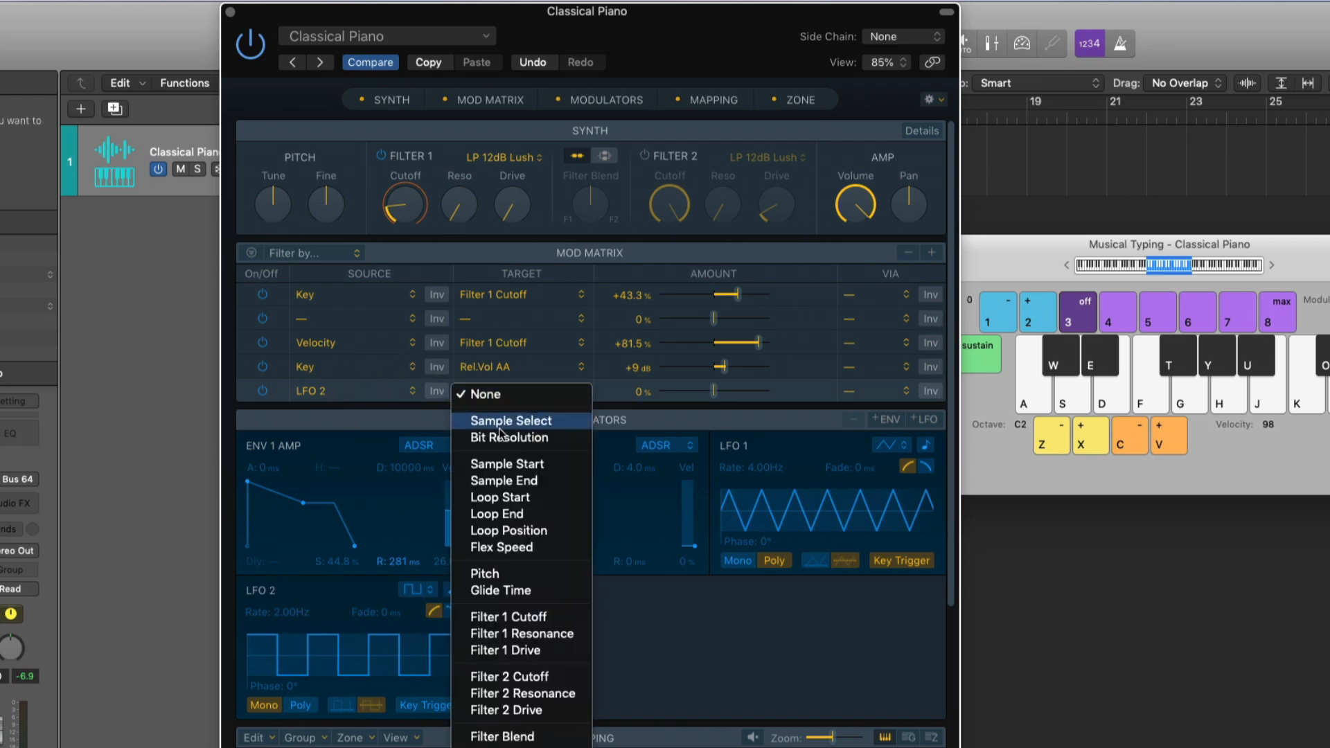
click(509, 573)
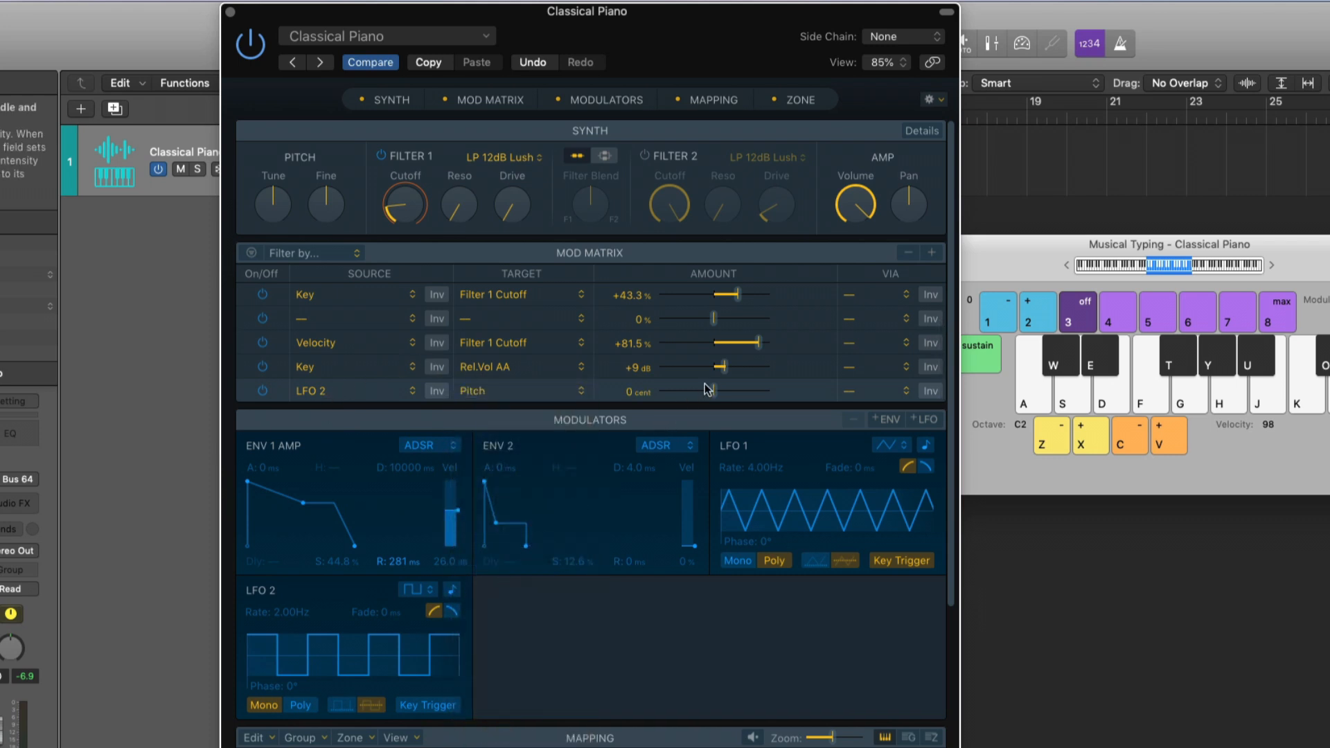
drag(711, 392, 773, 392)
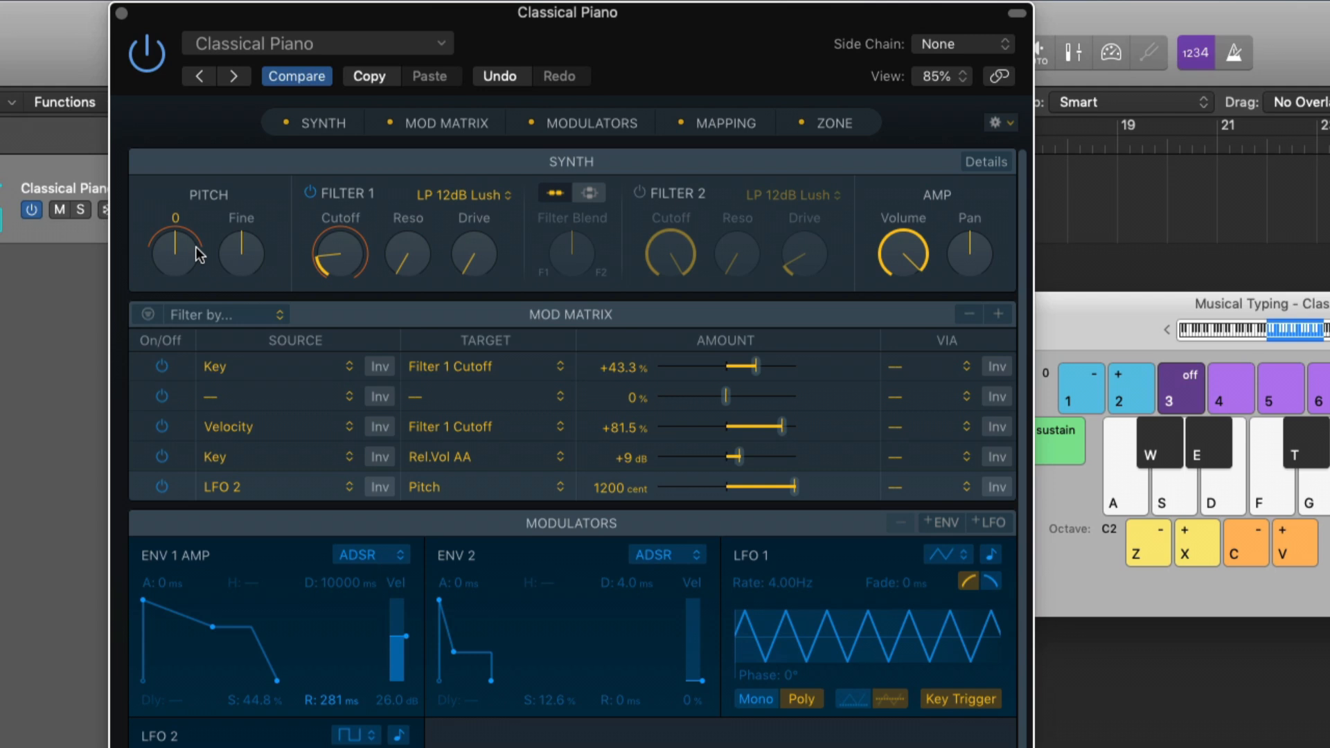
key(a)
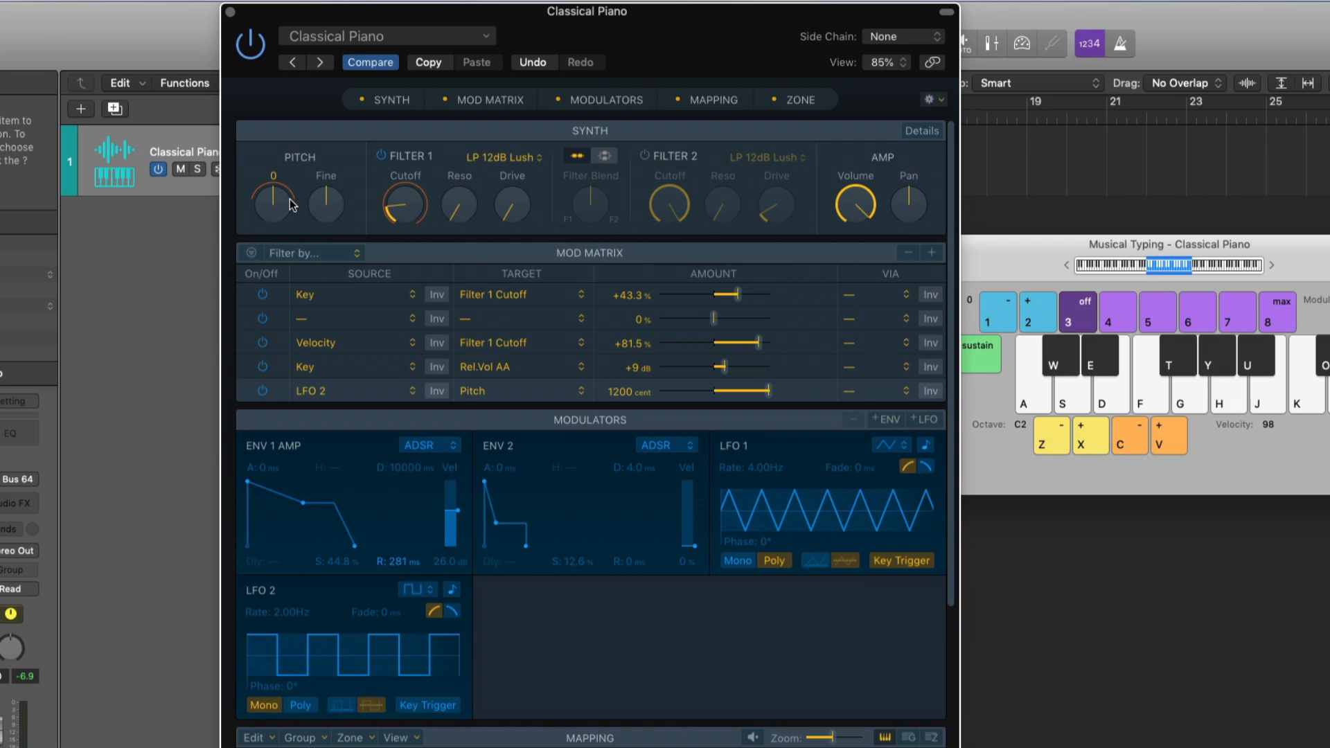
- Show the Mapping and Zone editors and drag the divider down to enlarge the key map
scroll(476, 591, down, 5)
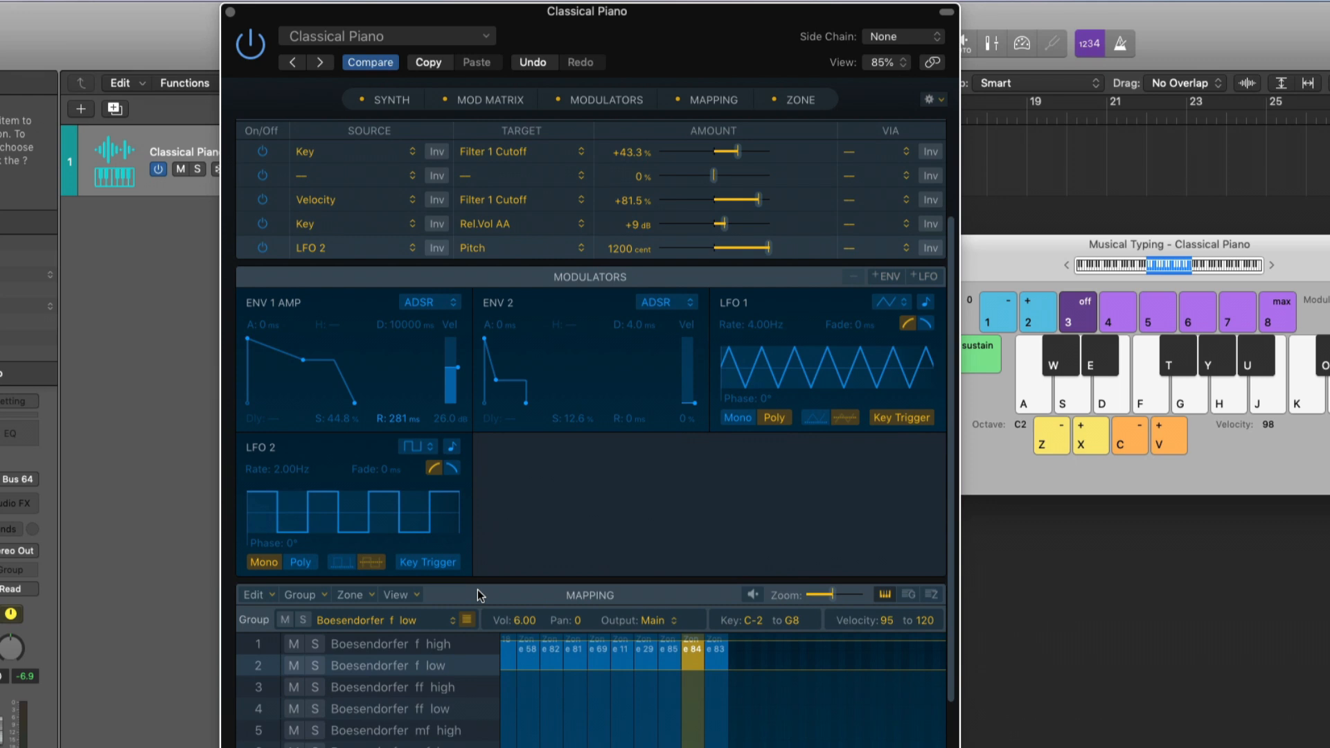
scroll(476, 589, down, 4)
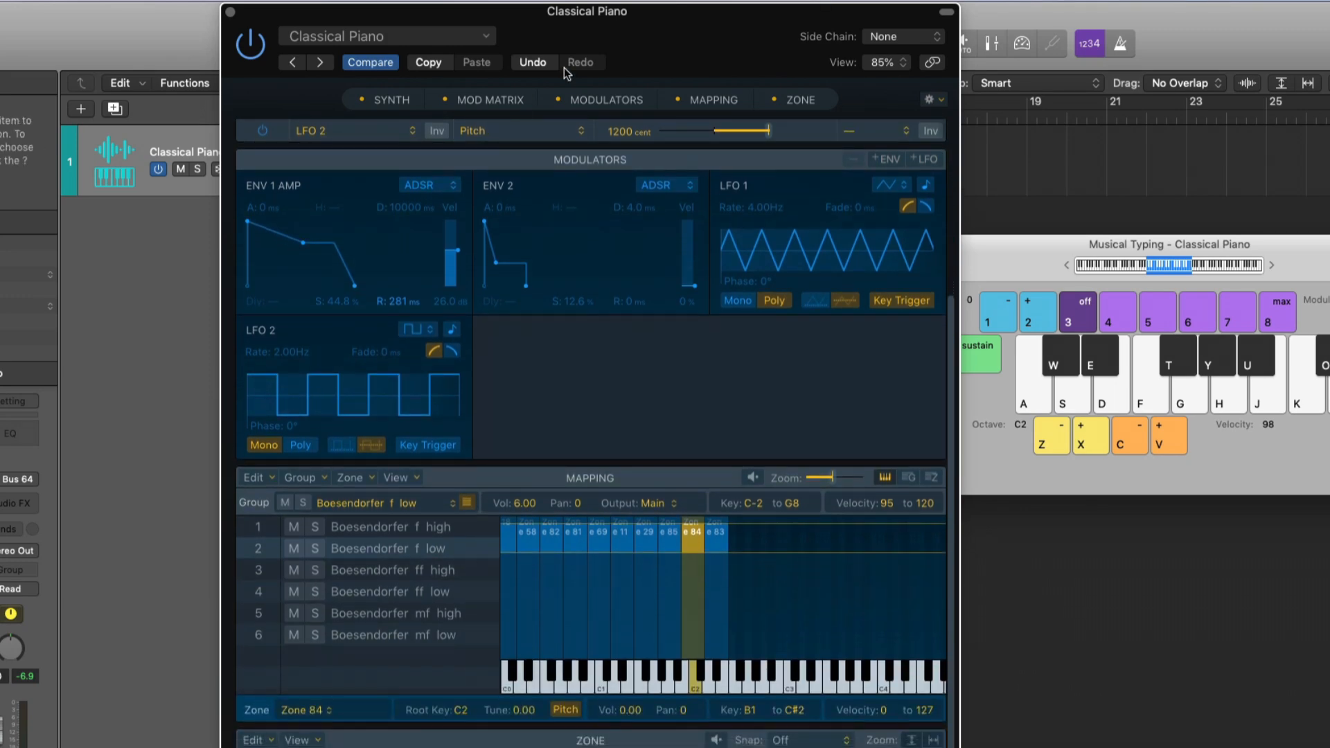
click(698, 99)
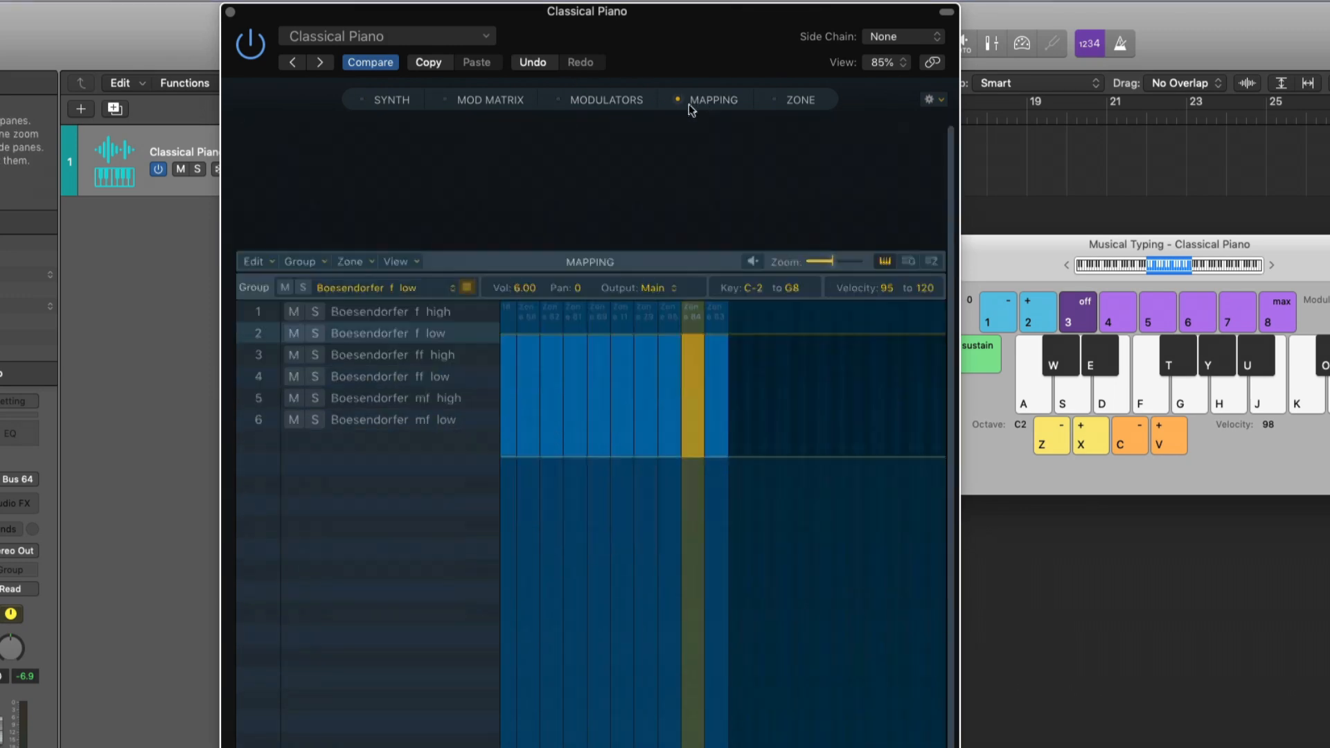
click(802, 101)
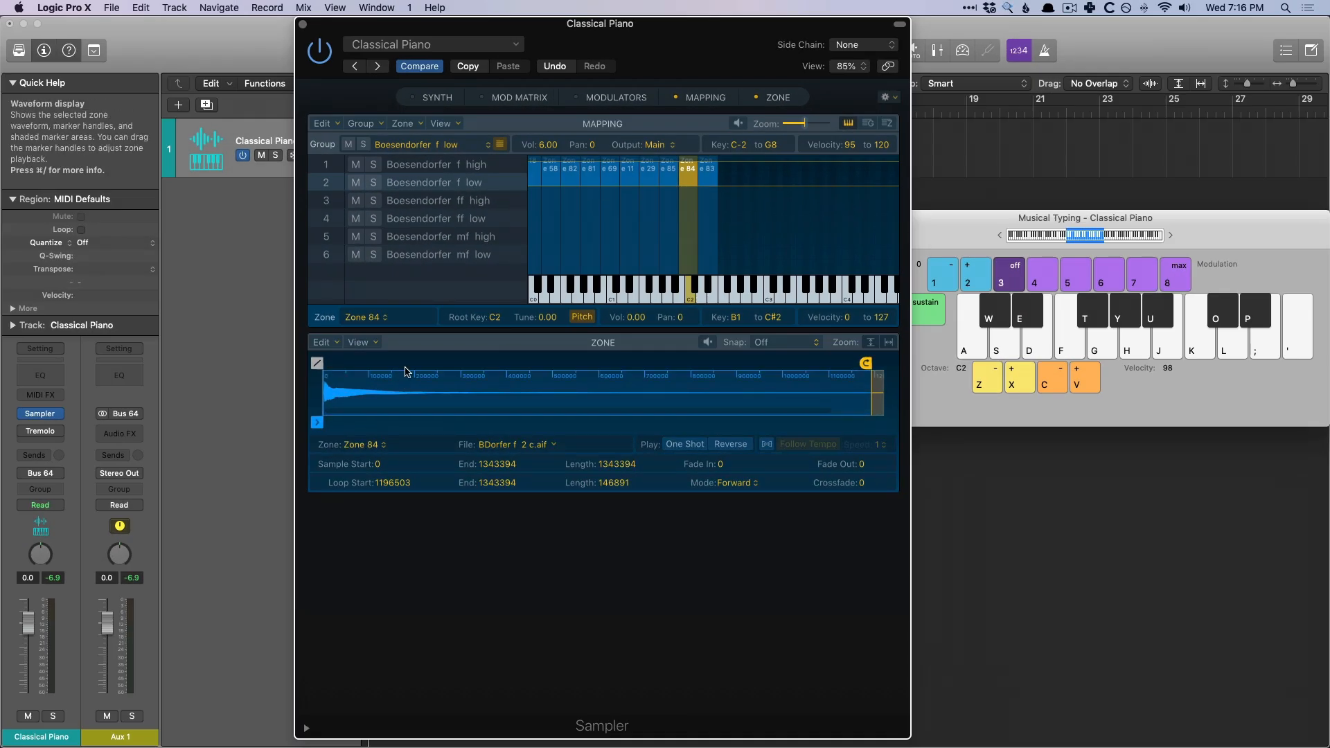
drag(630, 342, 630, 536)
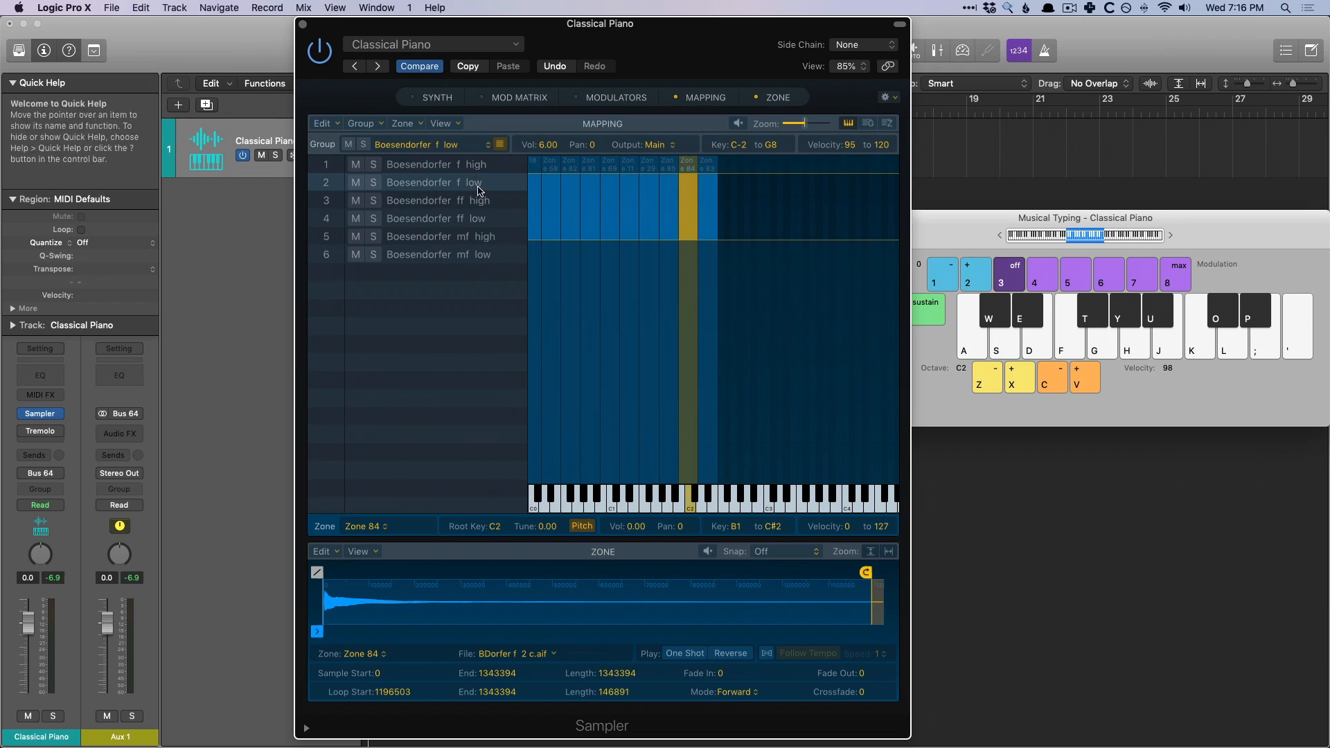
- Select the Boesendorfer f high and f low groups, zoom the key map, and preview a zone
click(468, 167)
scroll(594, 345, right, 5)
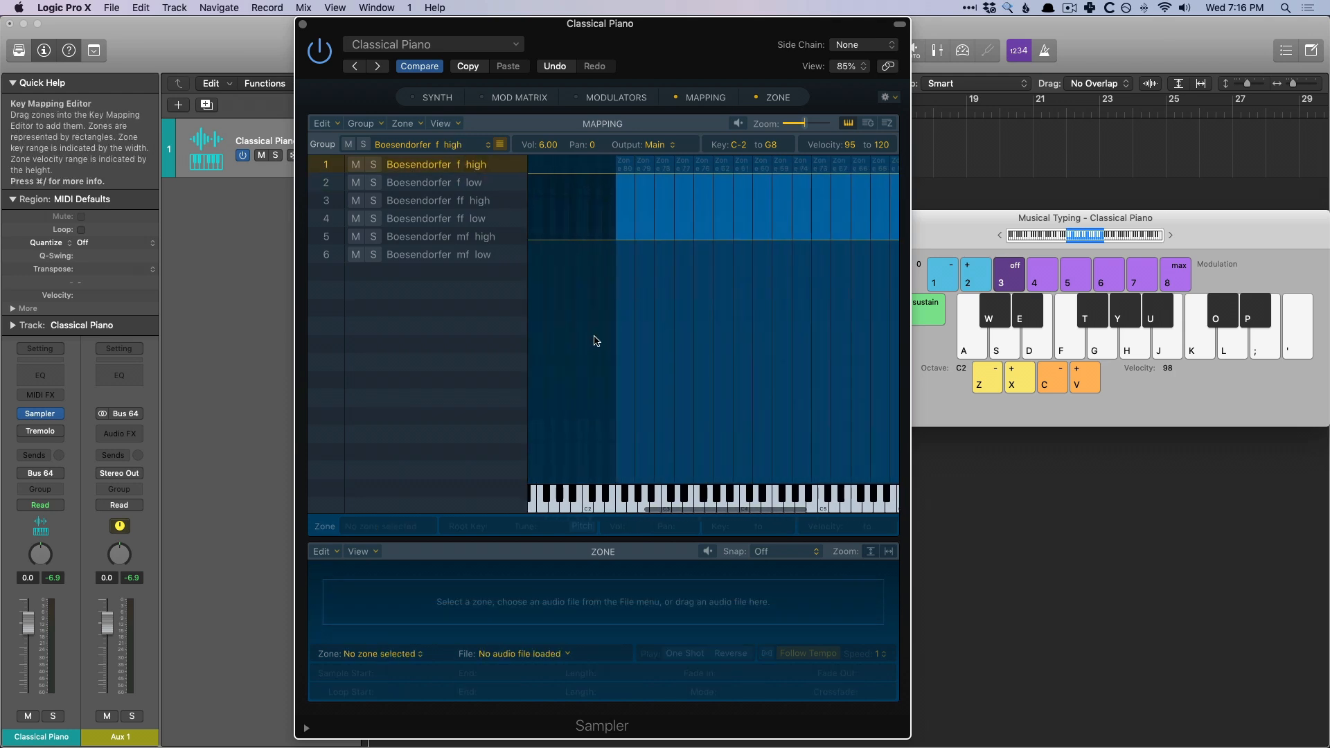
scroll(625, 369, right, 3)
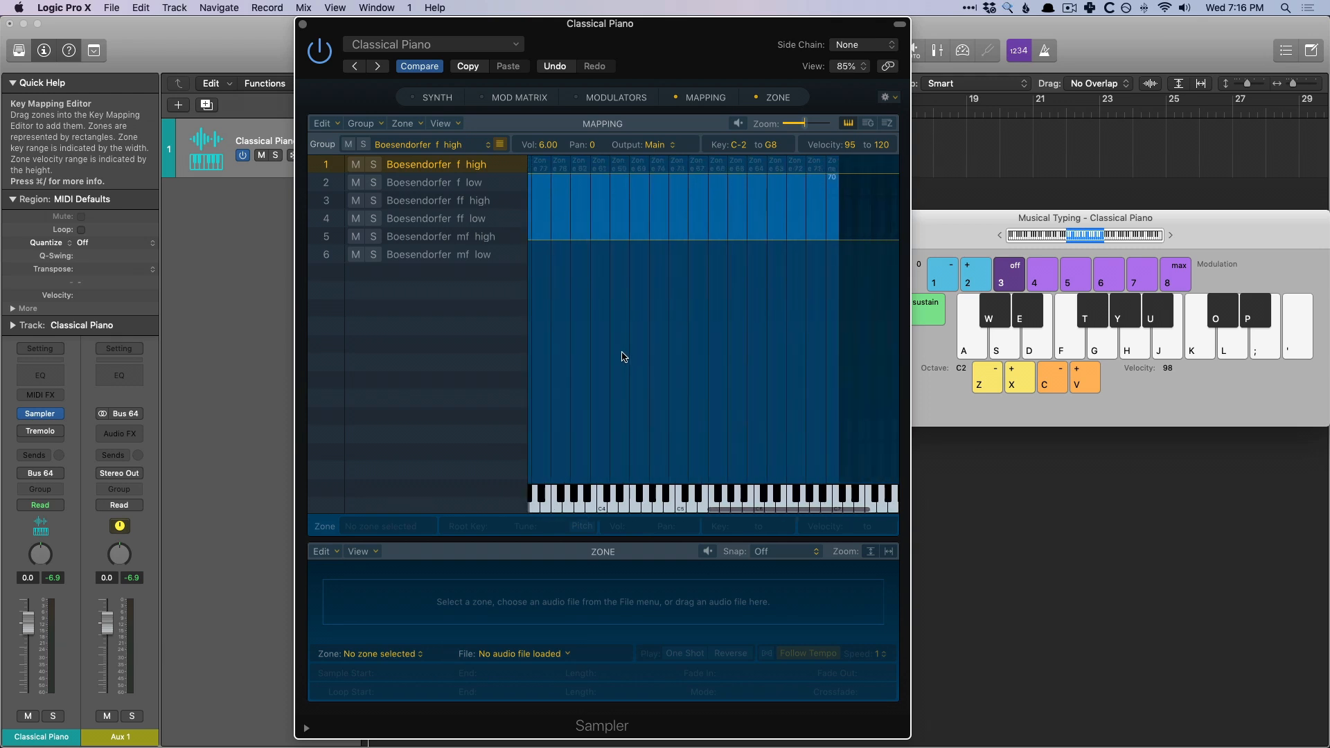
click(468, 184)
scroll(632, 271, left, 10)
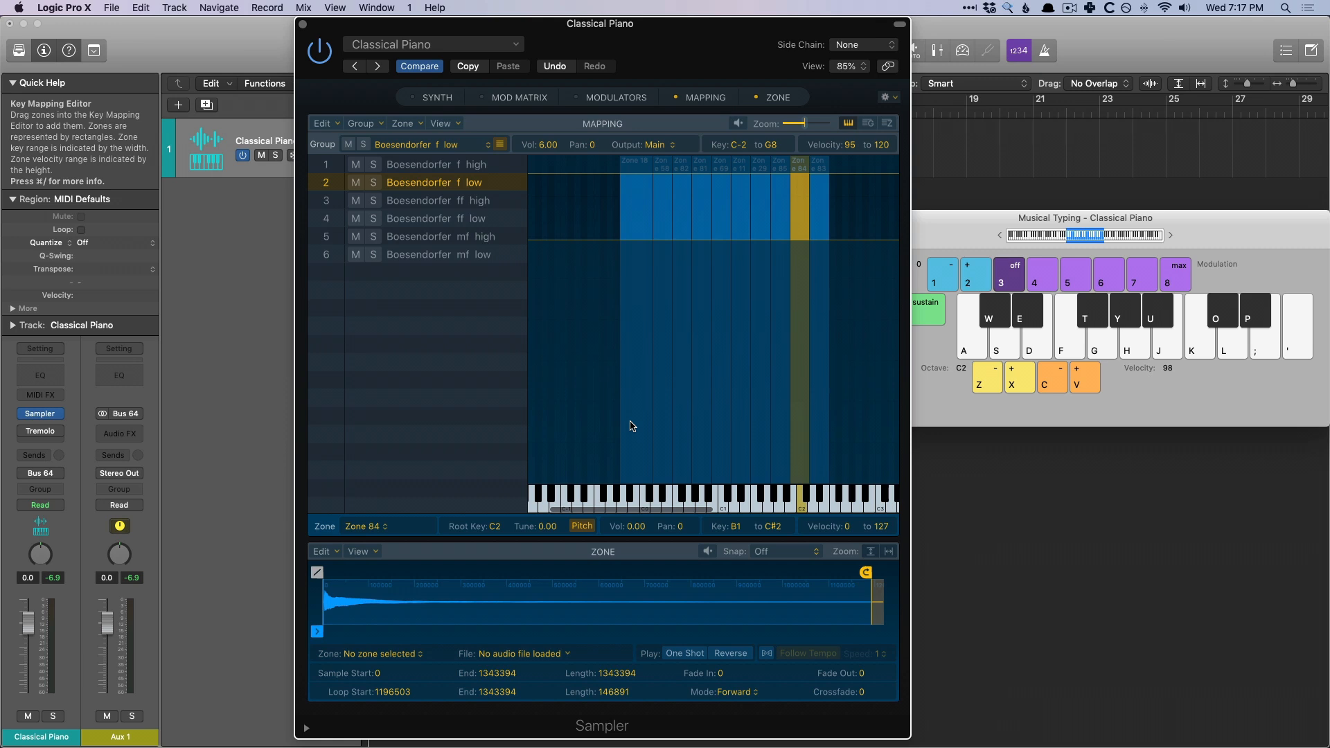
drag(803, 123, 829, 122)
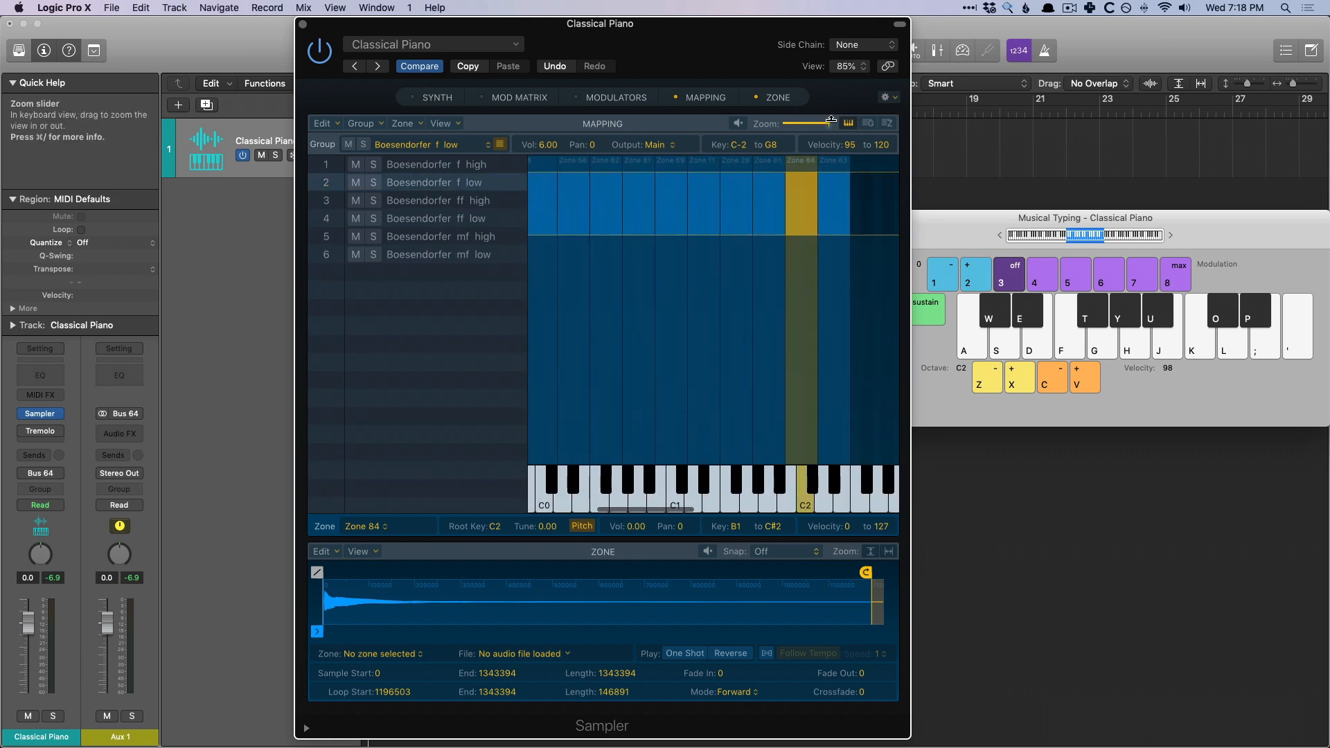
scroll(595, 284, right, 3)
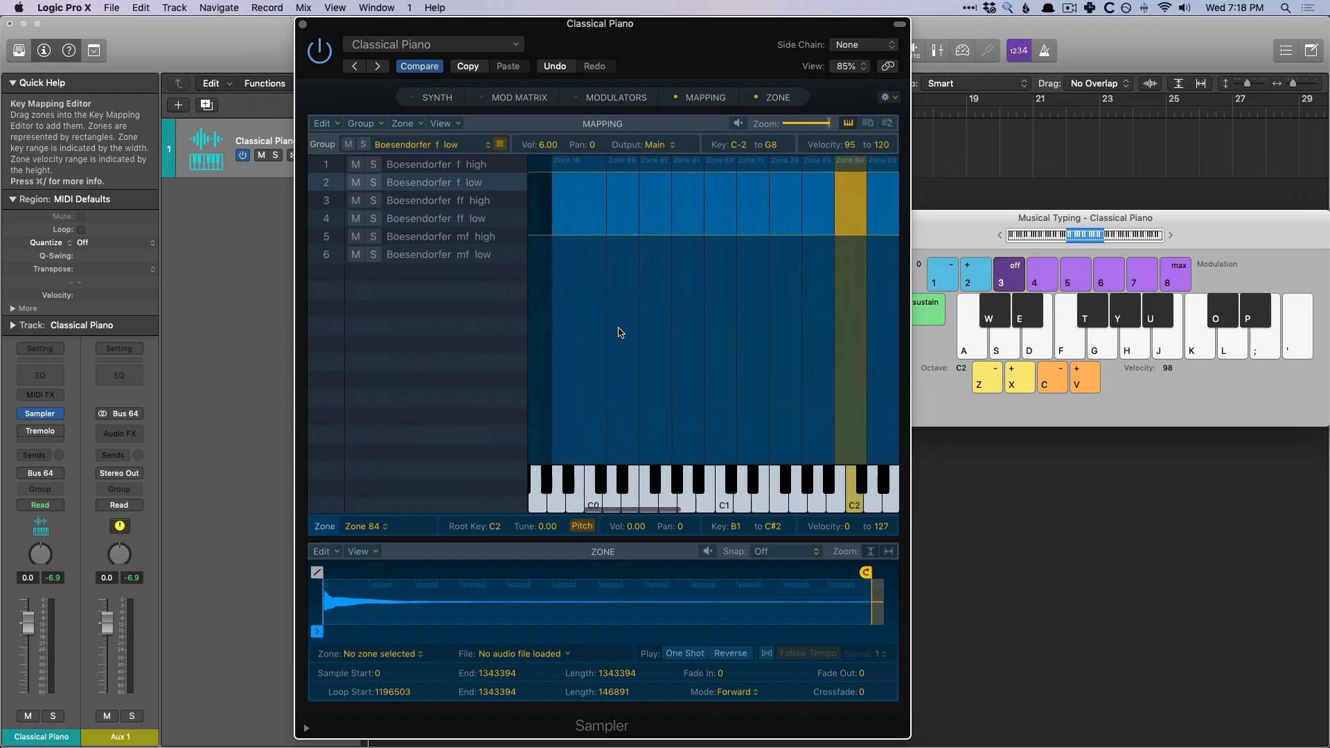
click(738, 122)
- Zoom the key map out, switch to the Zone list view, and widen the Sampler window
drag(827, 122, 806, 123)
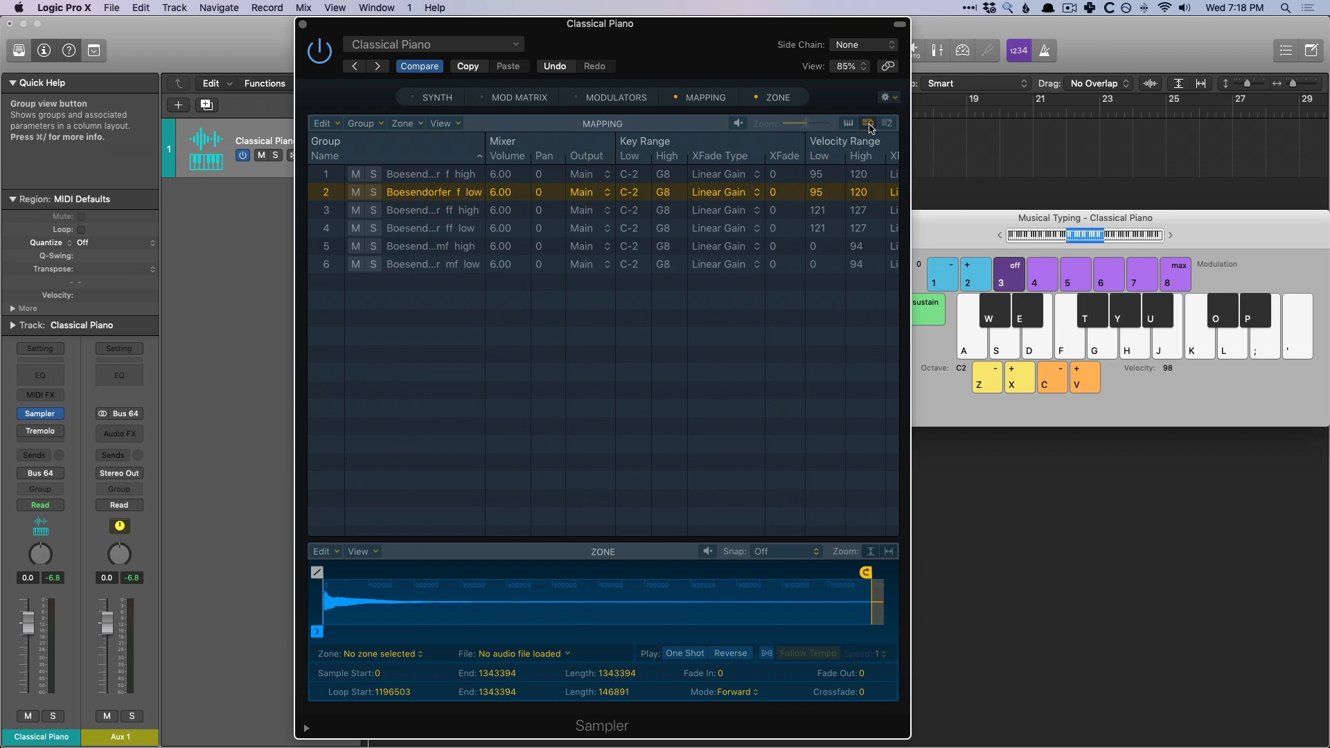
click(890, 126)
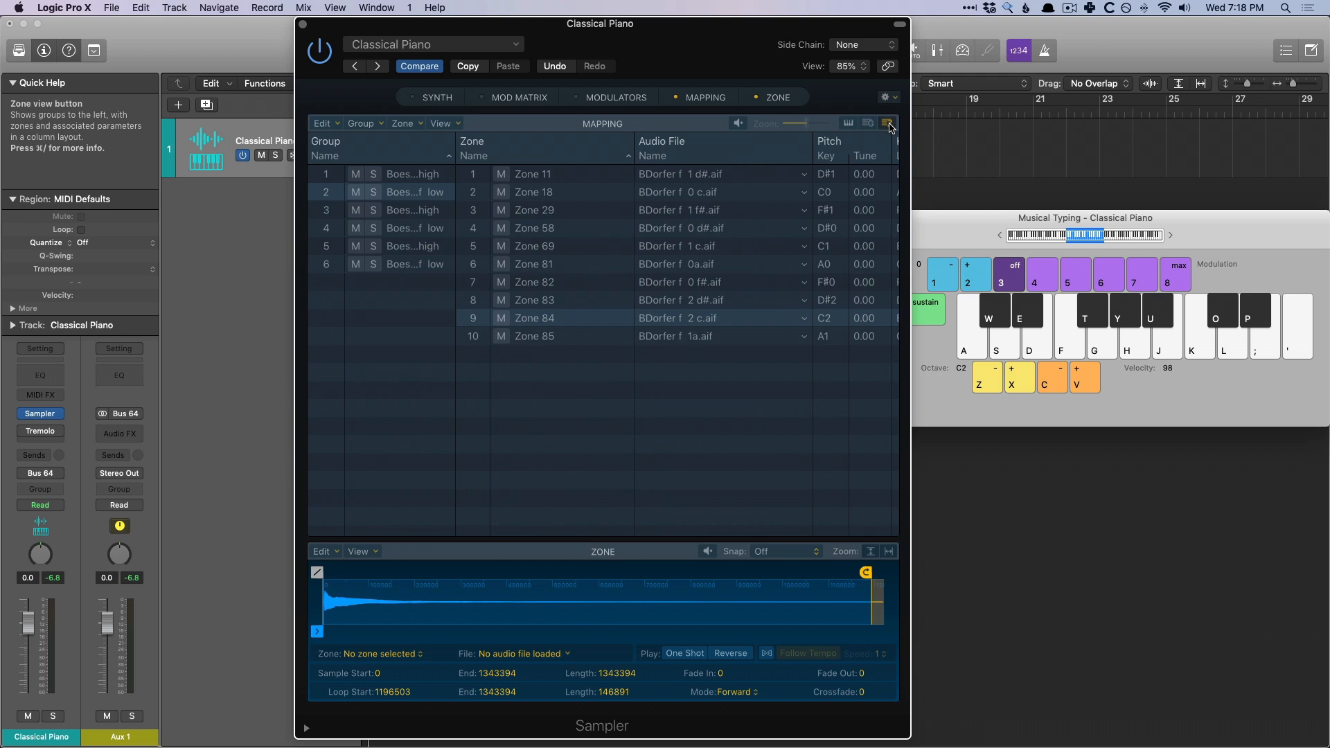
drag(910, 191, 977, 190)
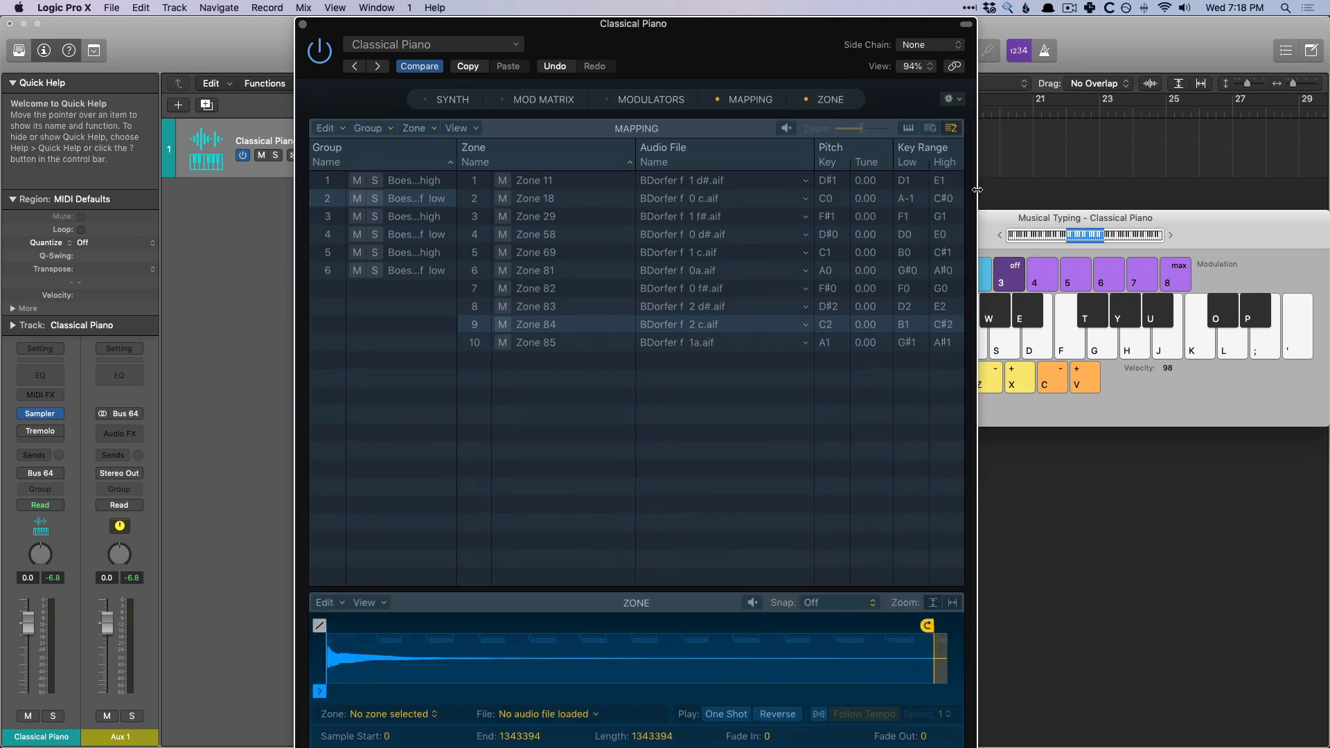
- Return to Keyboard view, toggle the group list, and show the Boesendorfer ff low group
click(907, 127)
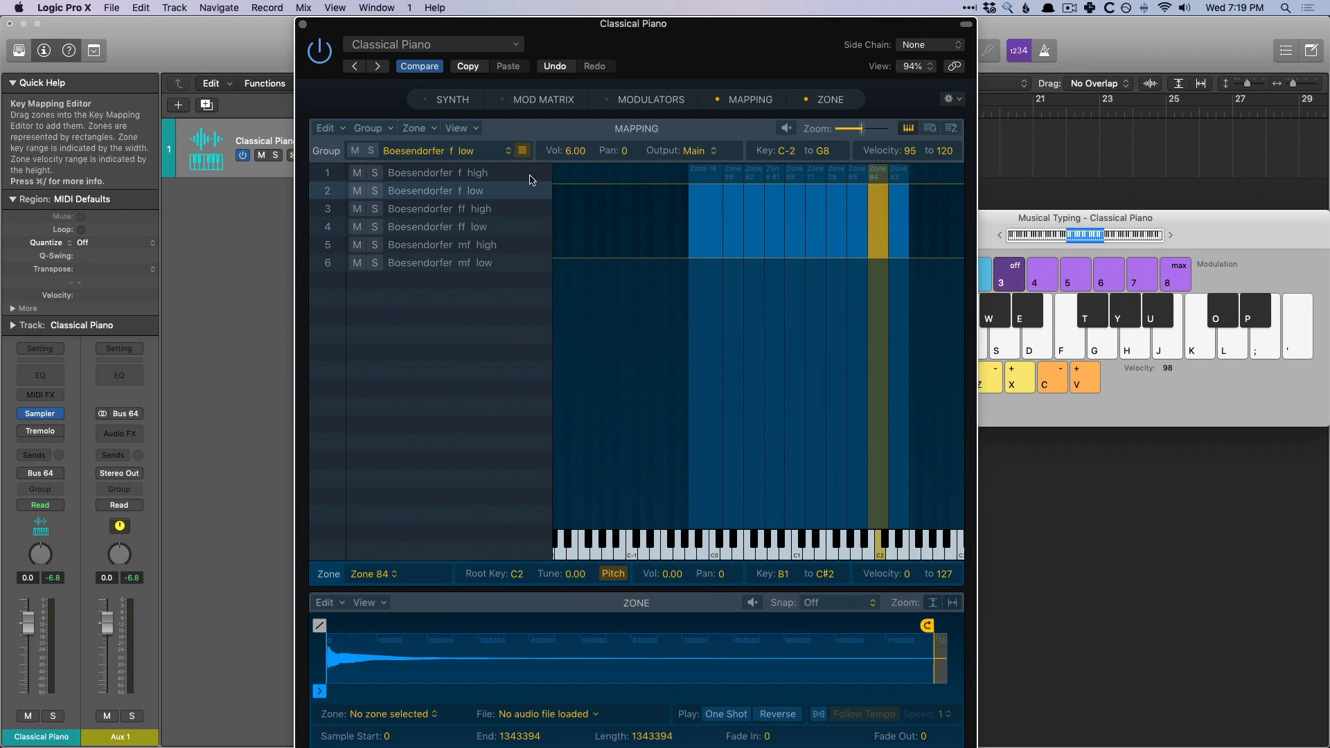
click(524, 151)
click(523, 151)
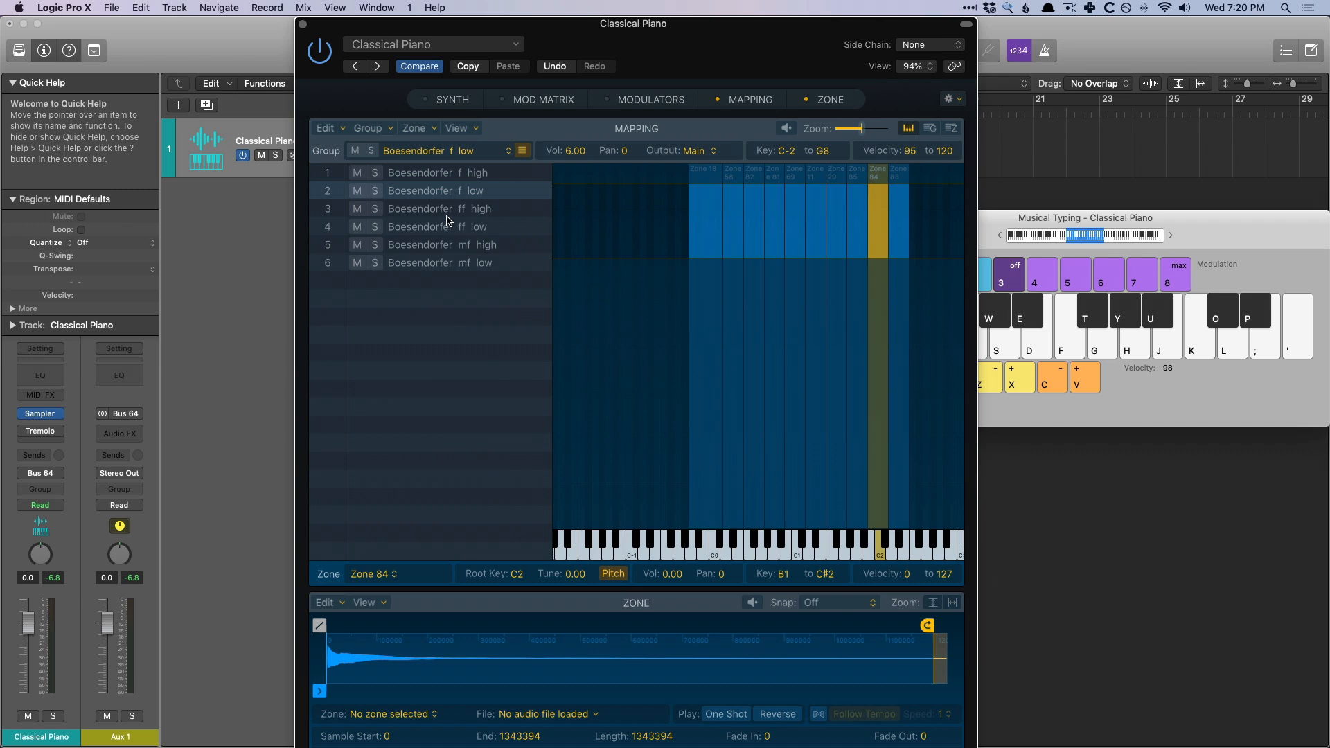
click(361, 229)
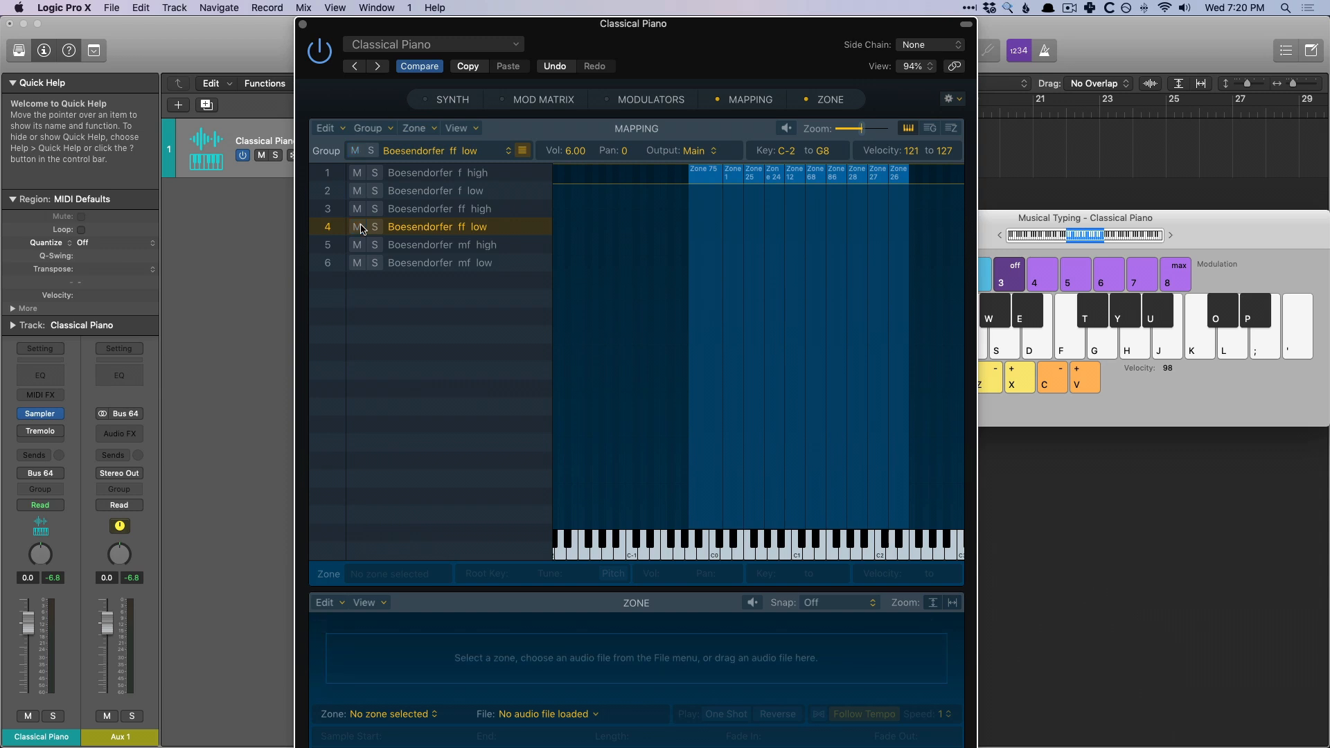
- Lower Zone 47's top velocity to 71 and extend its key range up to F0
click(706, 542)
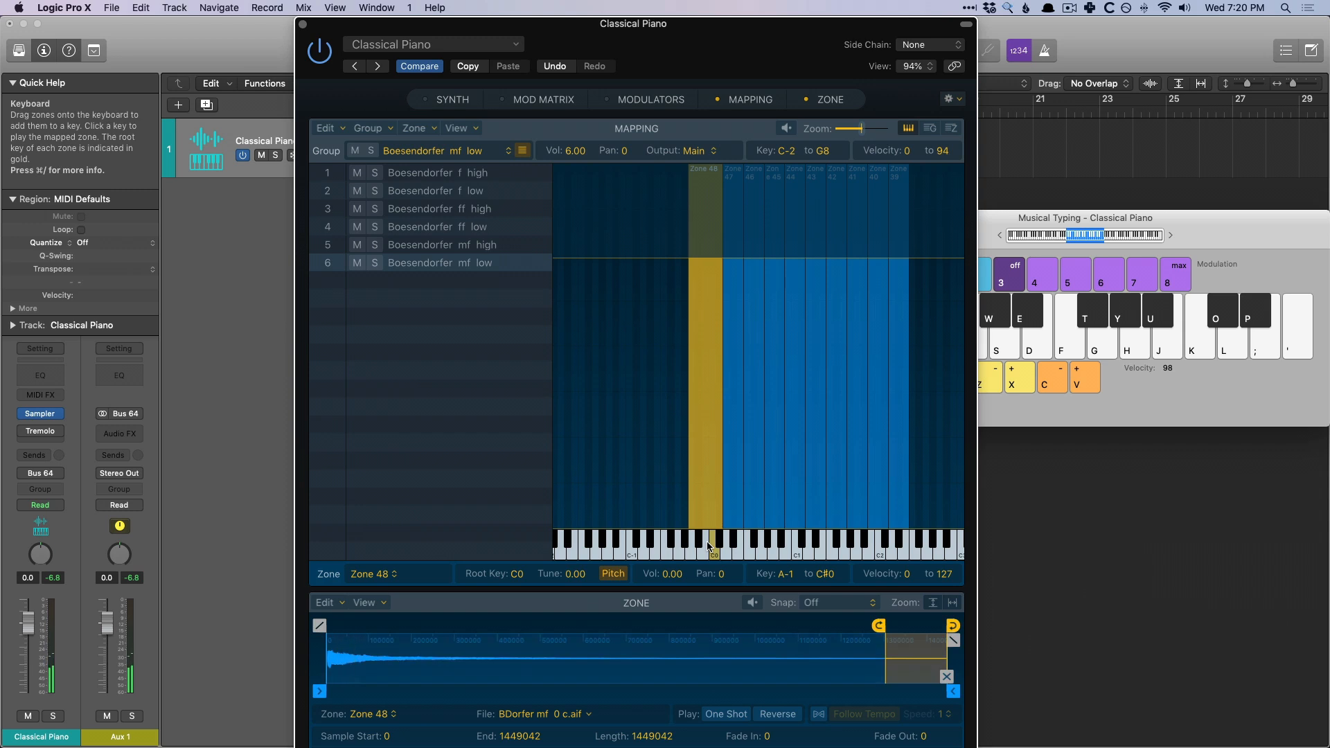
click(729, 483)
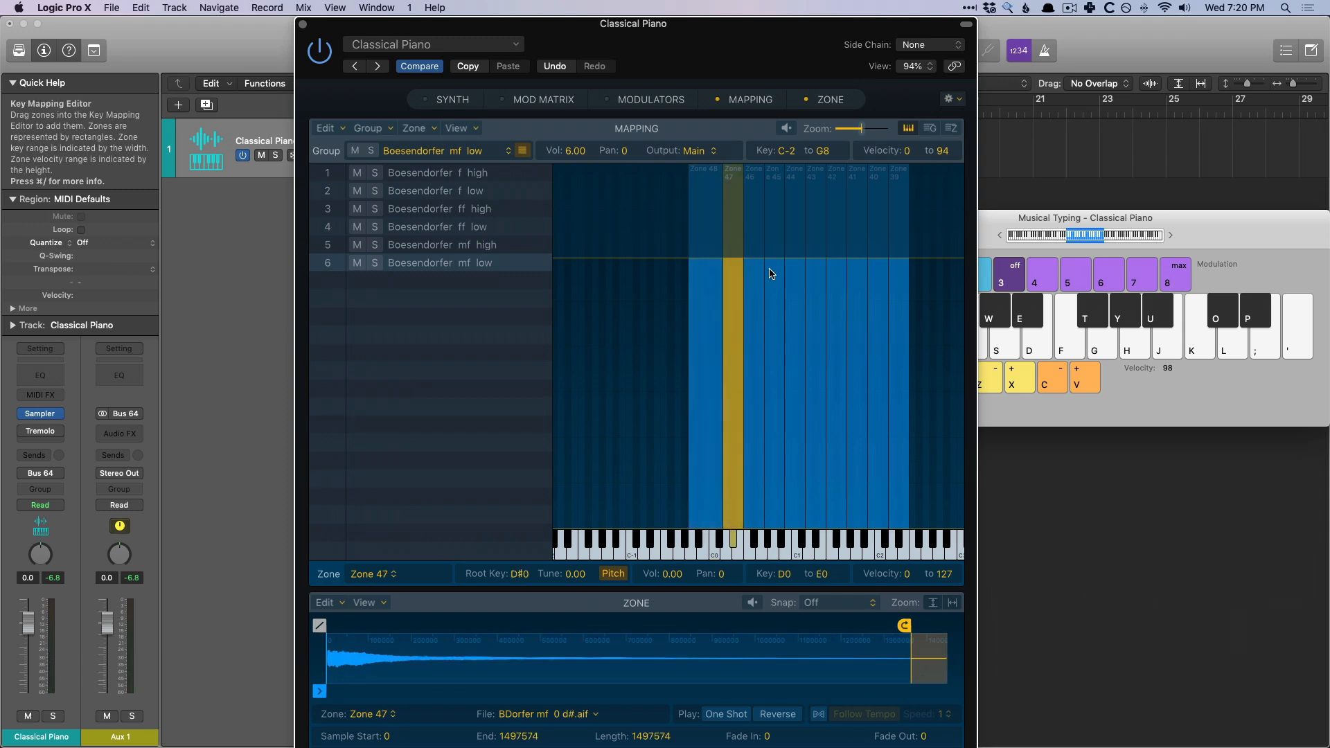
drag(736, 169, 739, 336)
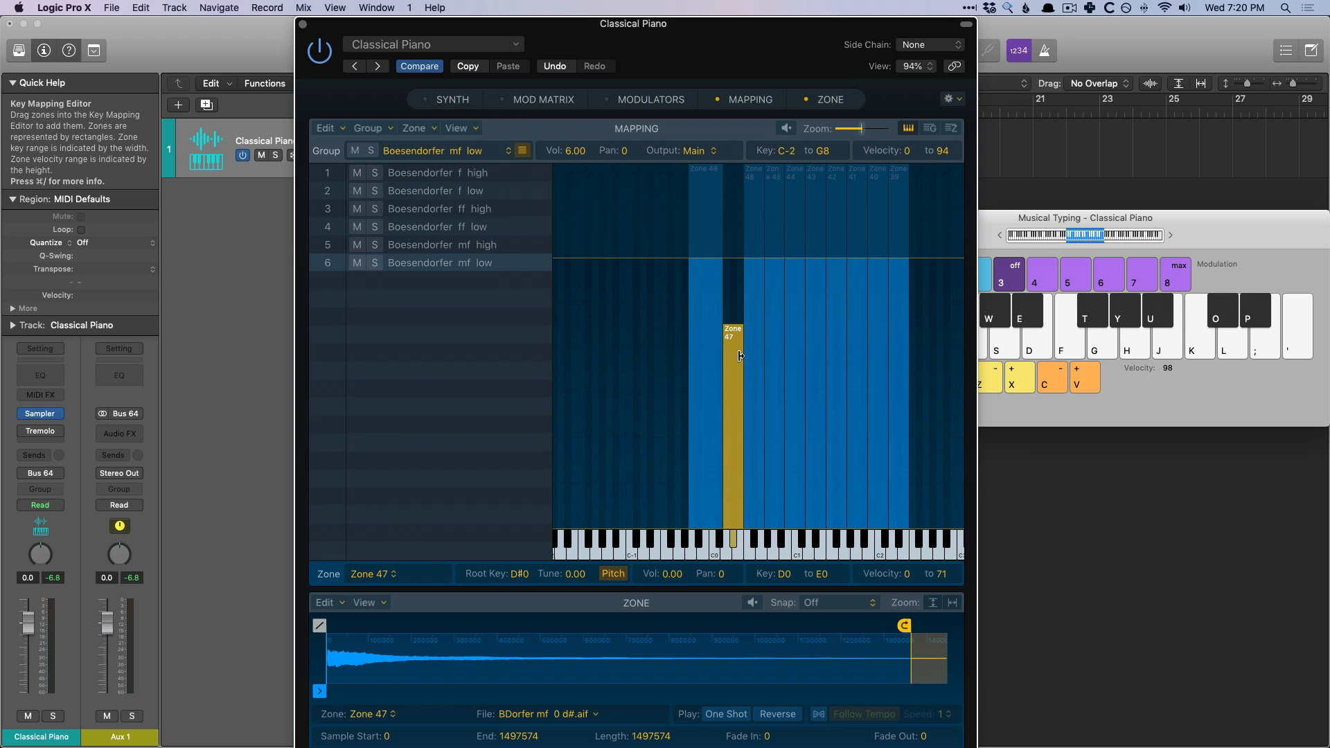
mouse_move(740, 355)
mouse_down()
mouse_move(893, 353)
mouse_move(751, 357)
mouse_up()
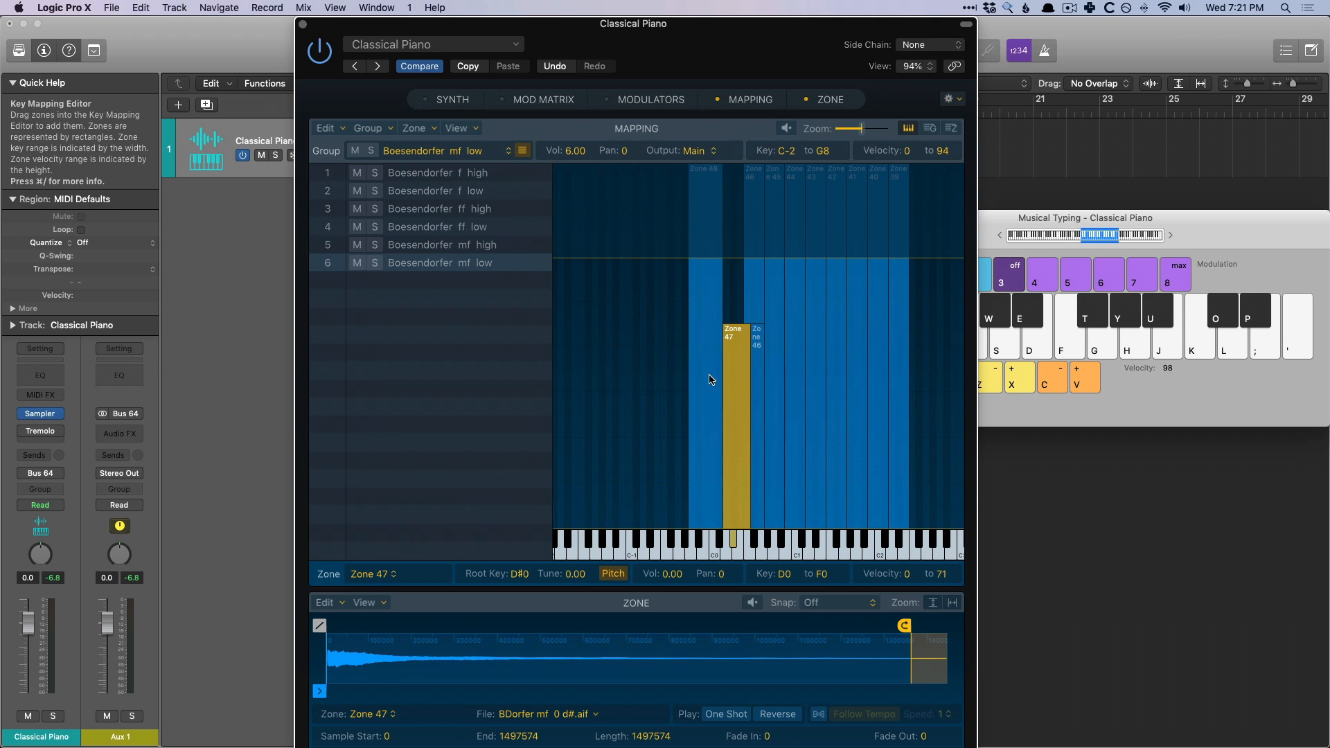
- Add Zones 48, 46 and 45 to the selection and resize the mapping and zone panels
shift+click(709, 379)
shift+click(758, 377)
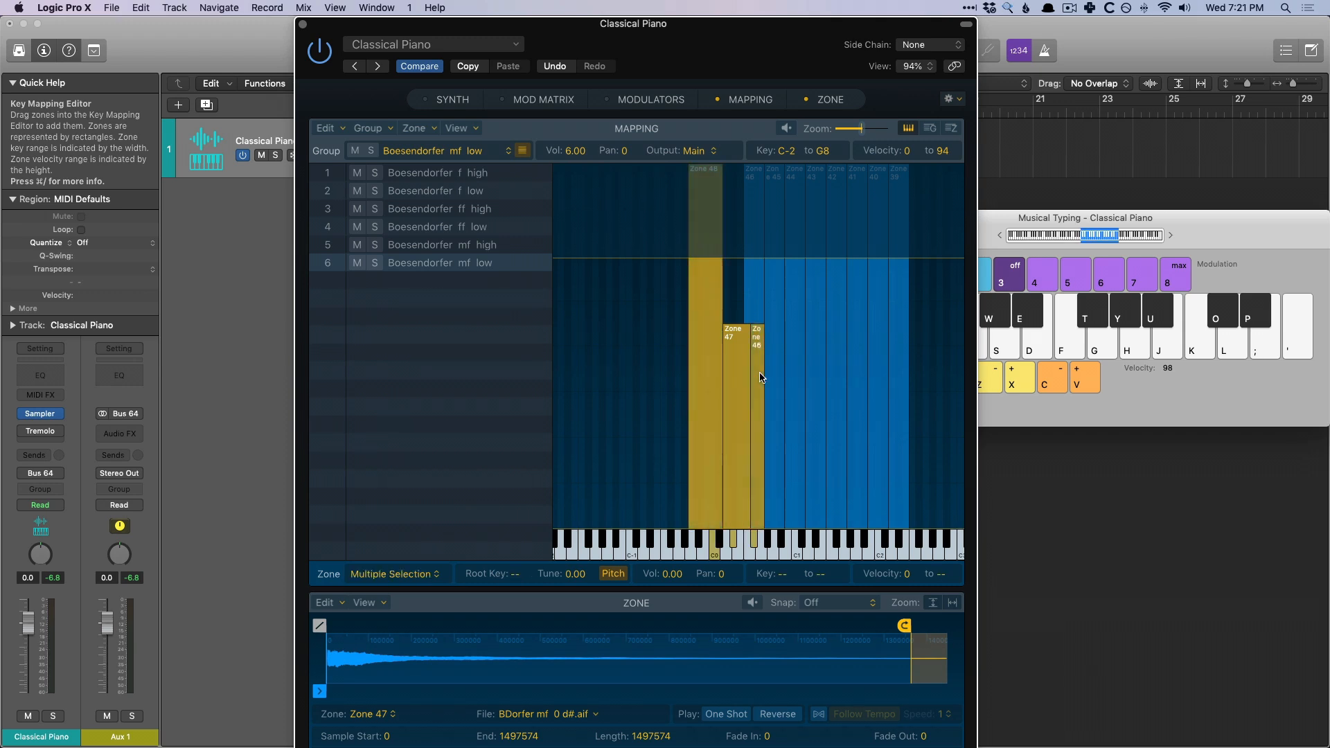
shift+click(775, 378)
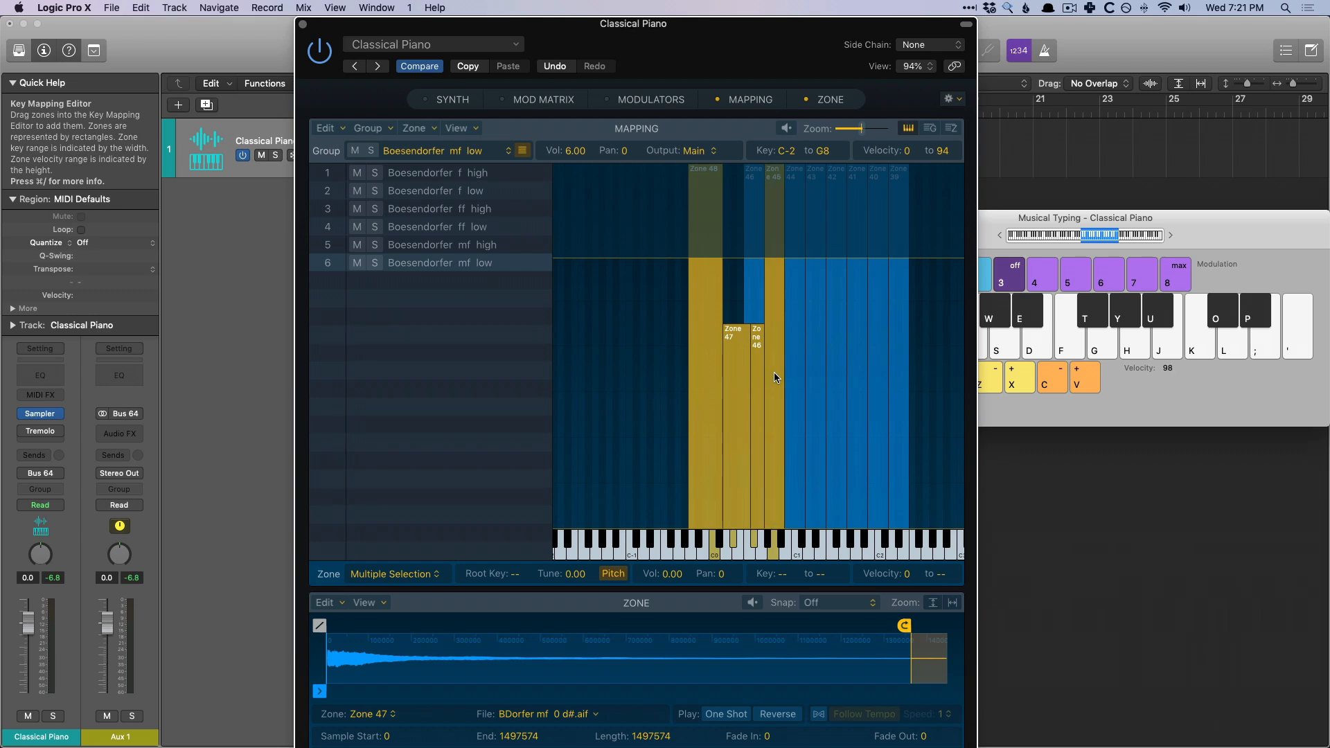
drag(671, 589, 671, 391)
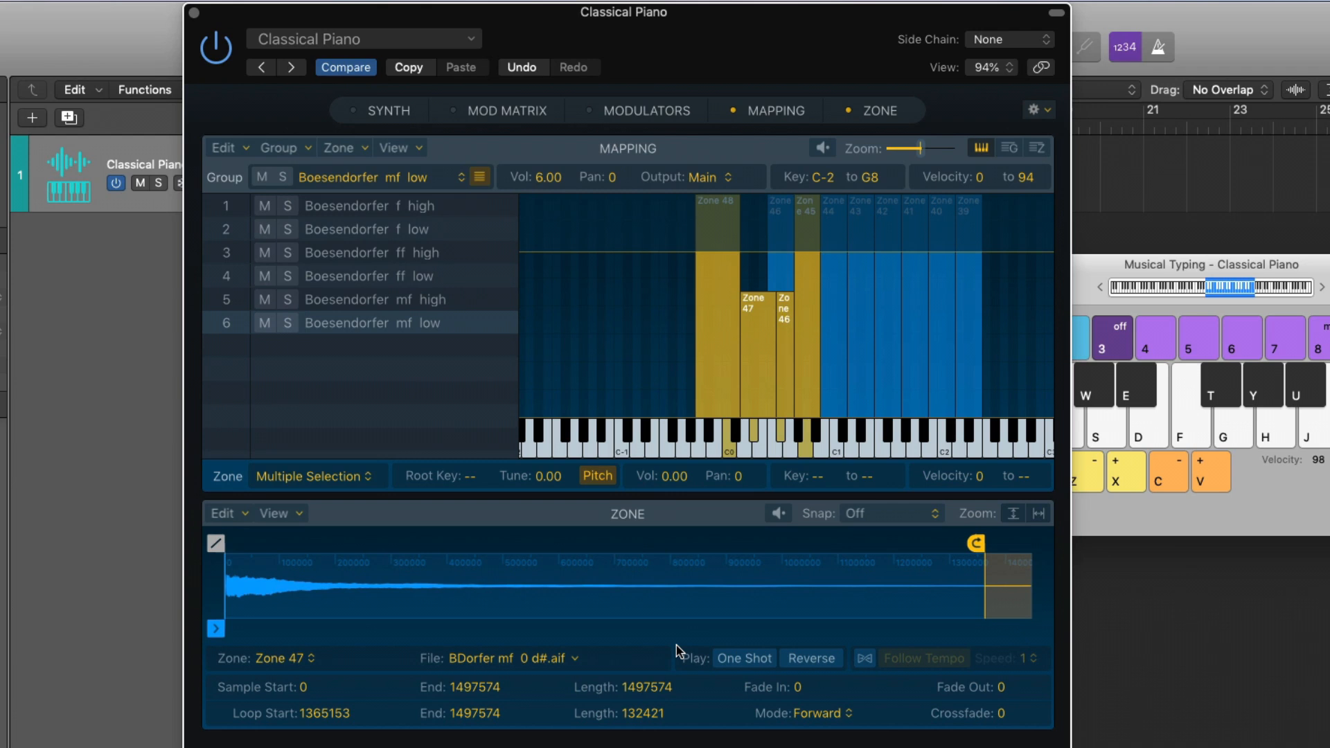
- Keep Zone 47's sample start at 0 with snap off, then audition its sample
mouse_move(223, 629)
mouse_down()
mouse_move(253, 629)
mouse_move(217, 626)
mouse_up()
click(923, 516)
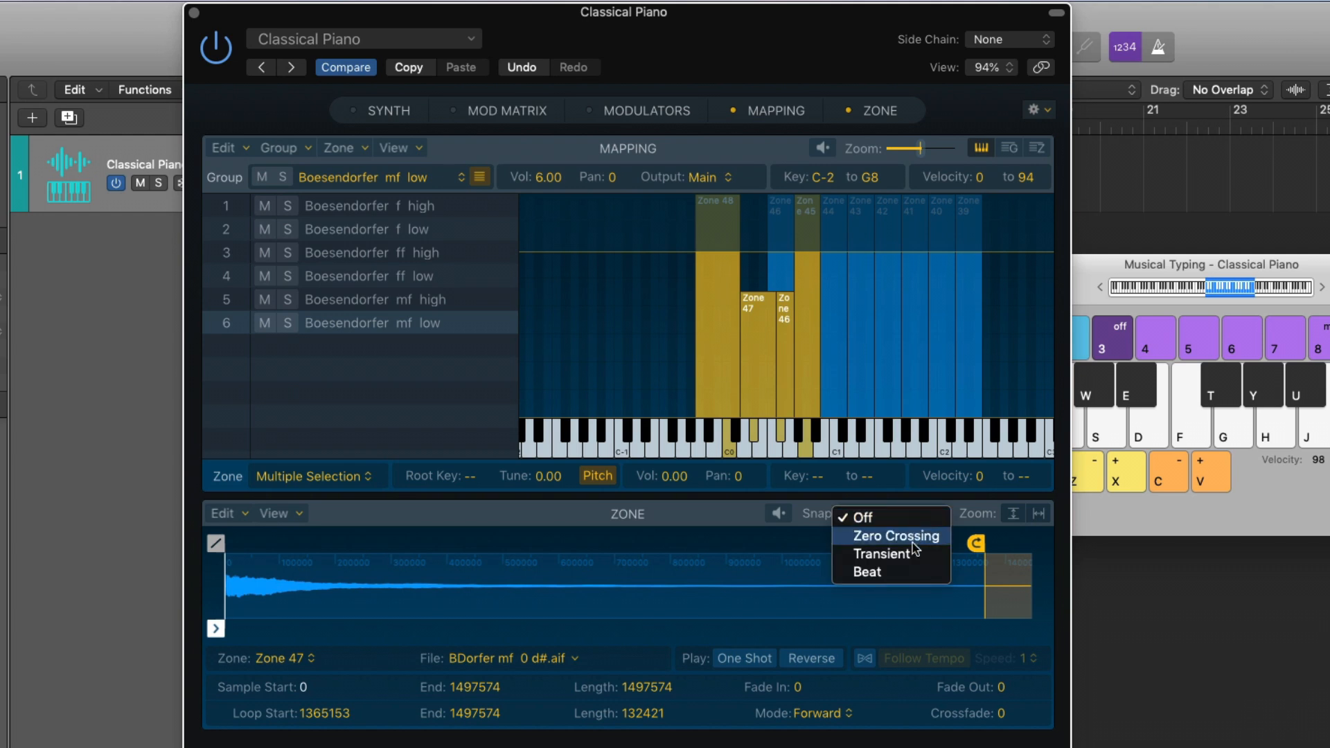
click(666, 532)
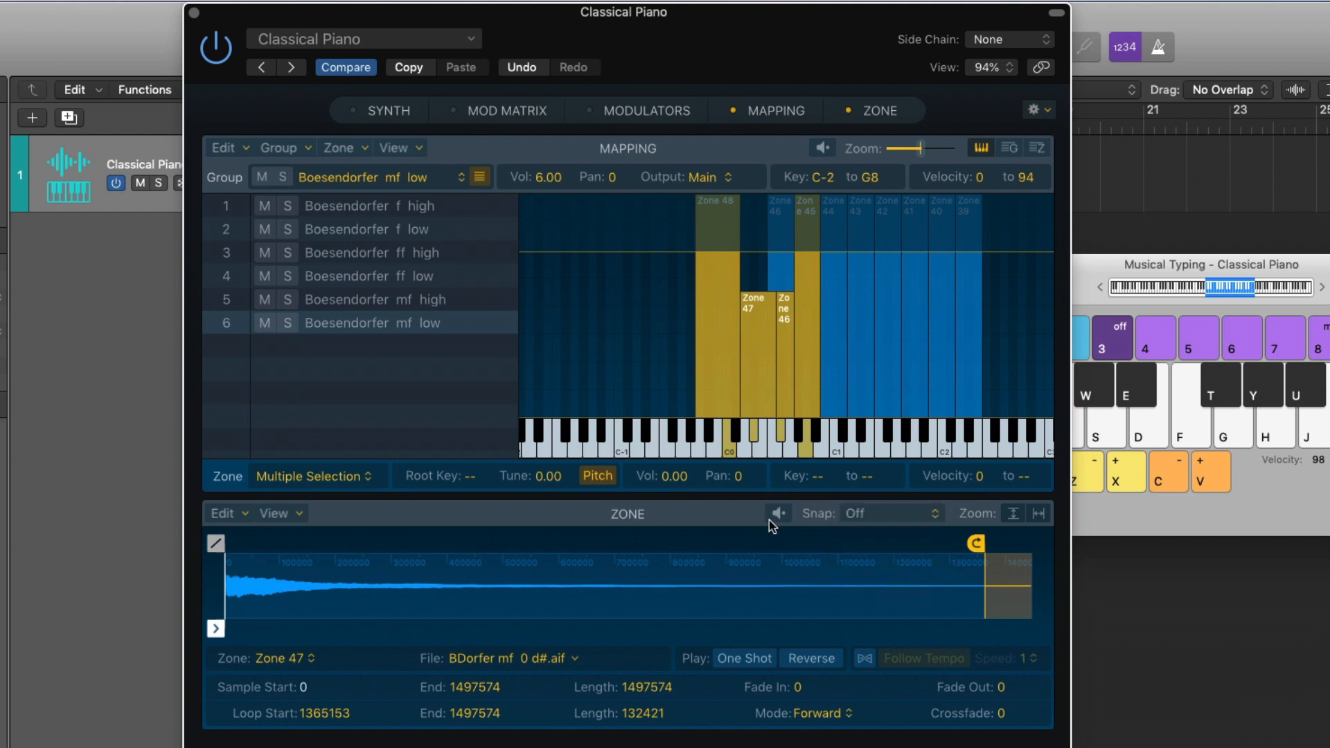
click(776, 518)
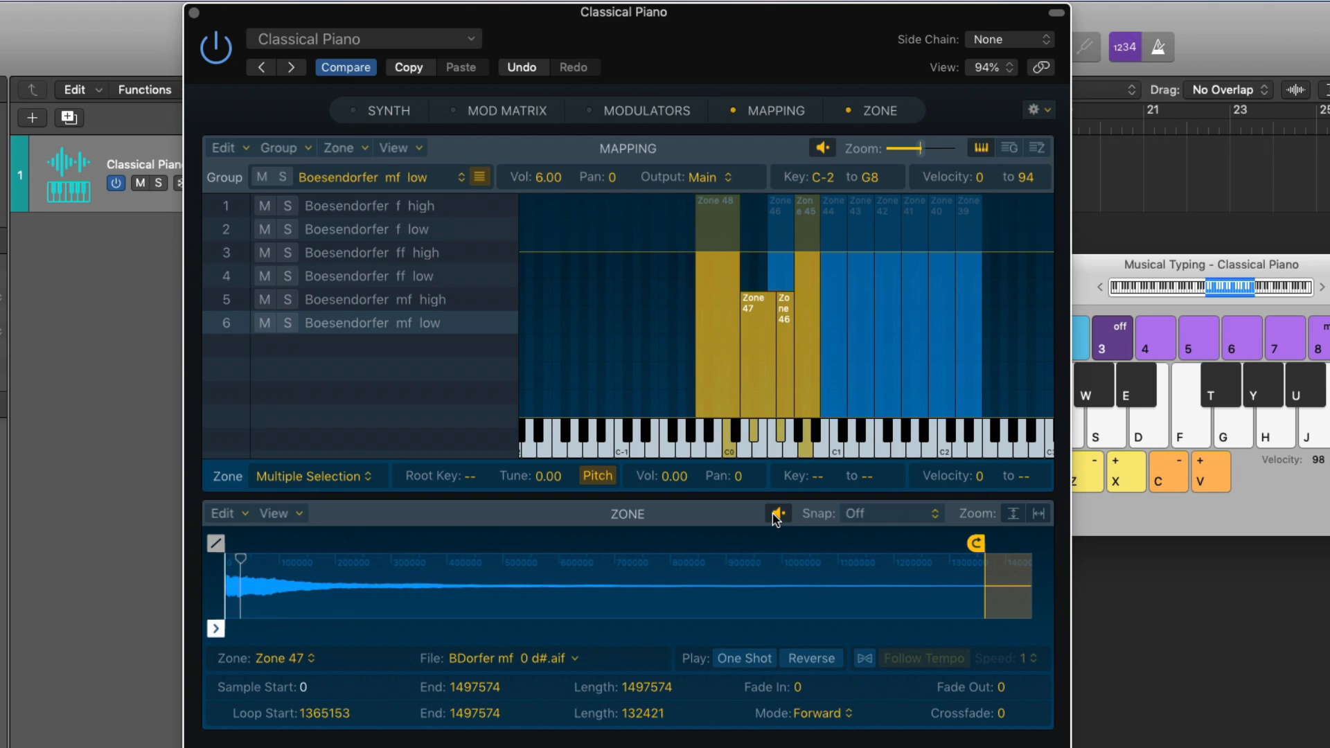
- Magnify the start of Zone 47's waveform, then zoom back out to the whole sample
scroll(831, 564, right, 1)
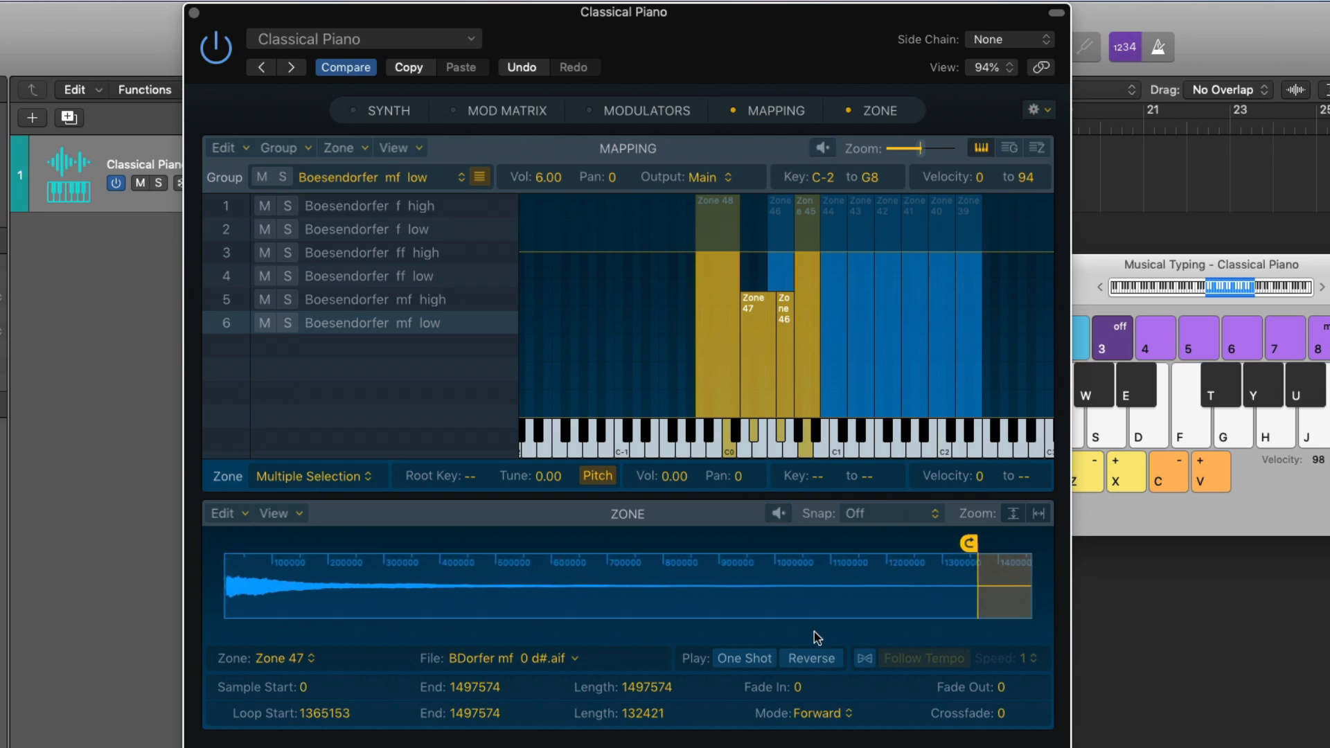
scroll(769, 576, down, 1)
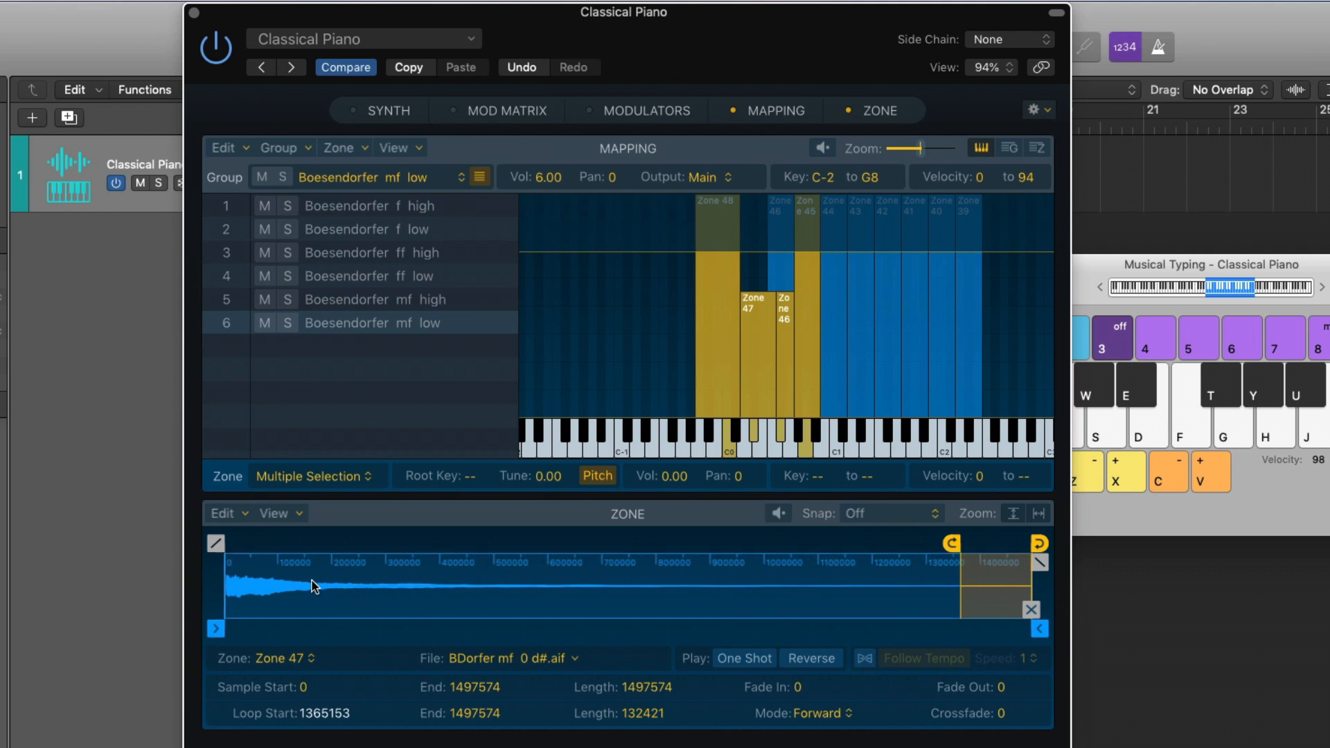
drag(263, 579, 351, 611)
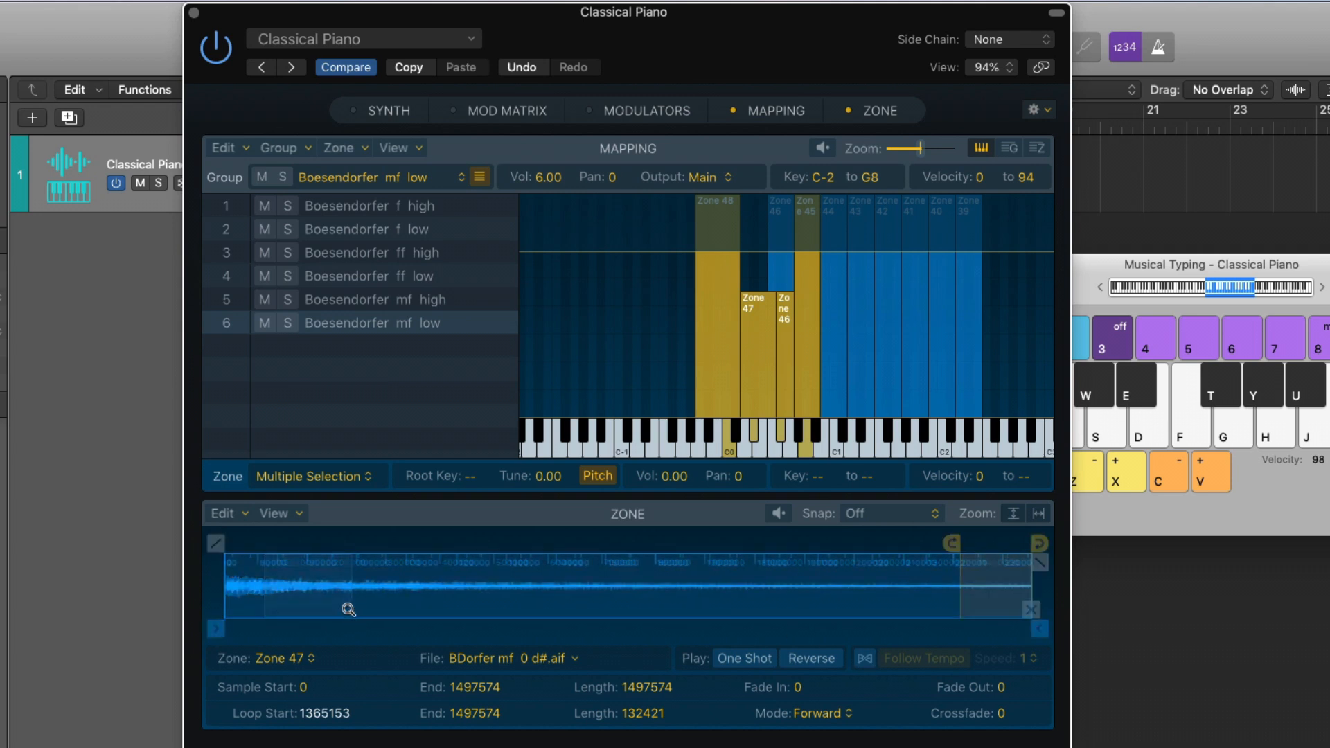
drag(286, 583, 373, 610)
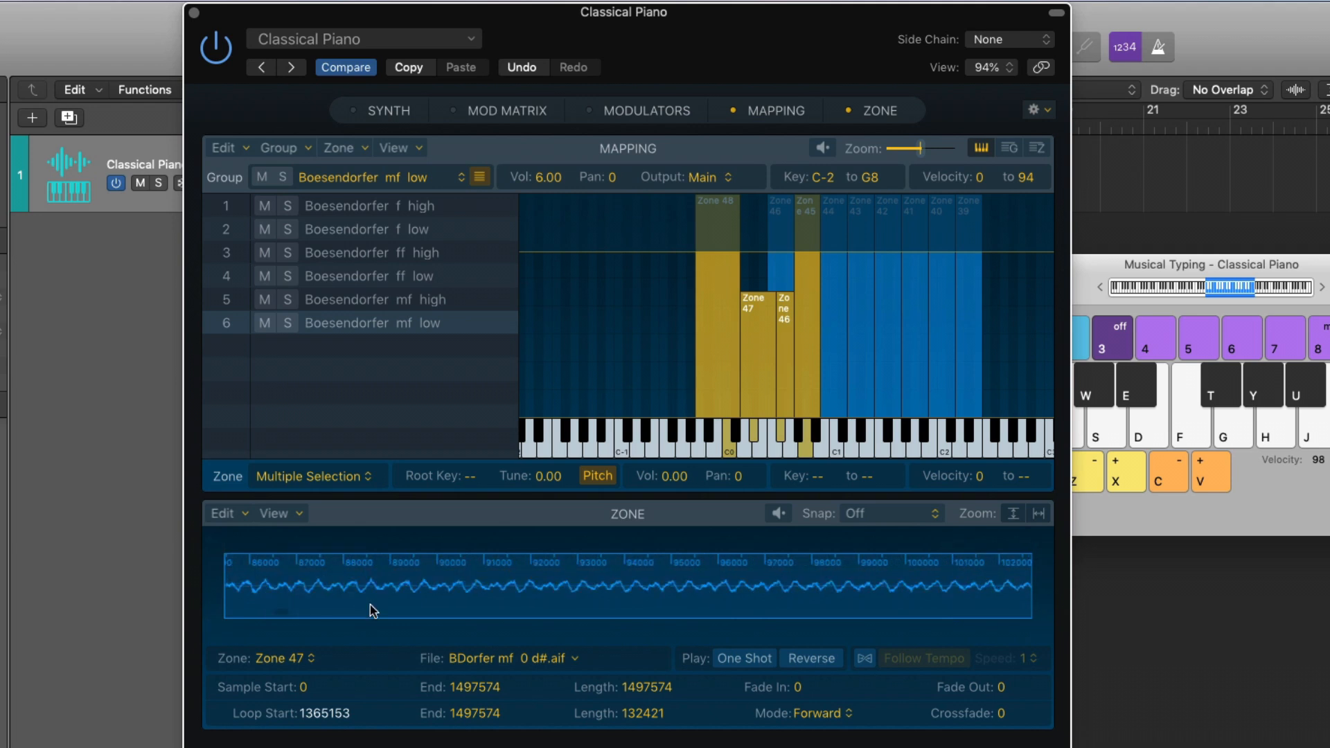
click(372, 599)
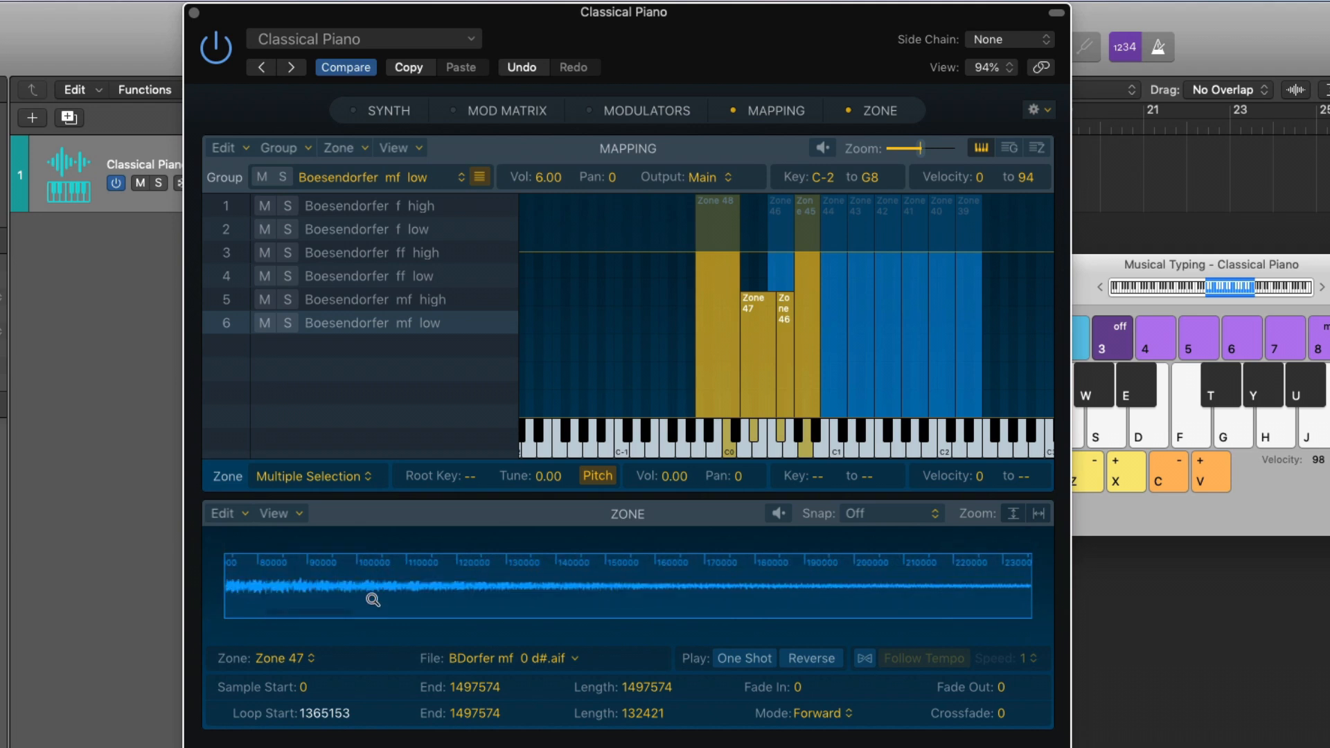
click(372, 599)
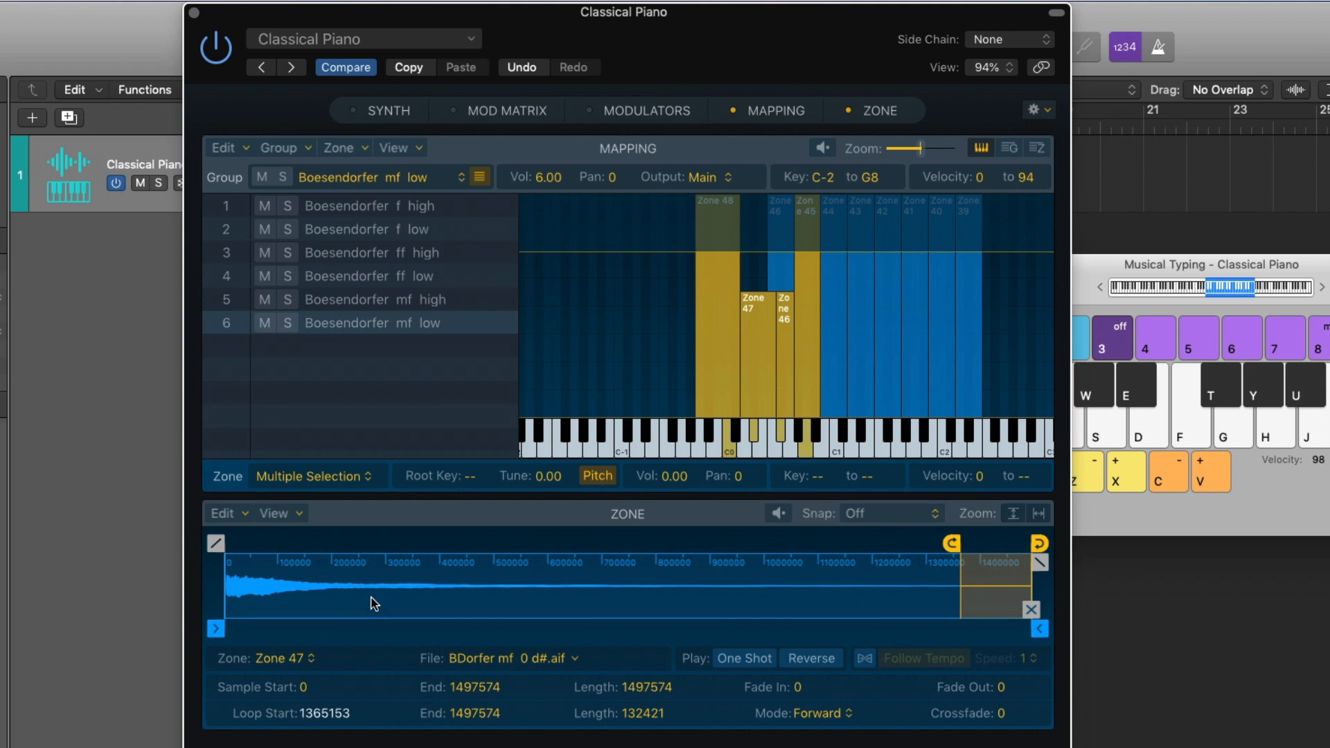
- Recall the Sampler's default, then drag all nine Voices WAV files from Drum Samples into it
click(410, 38)
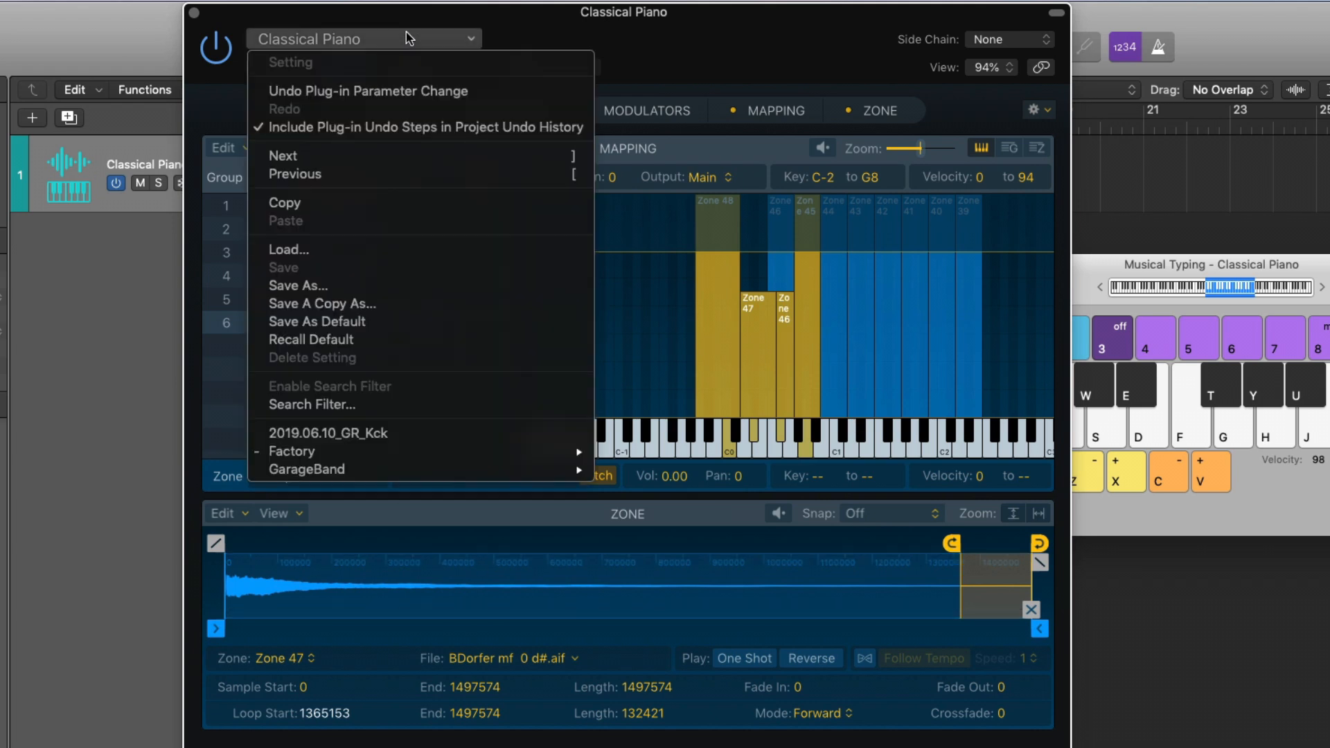
click(386, 340)
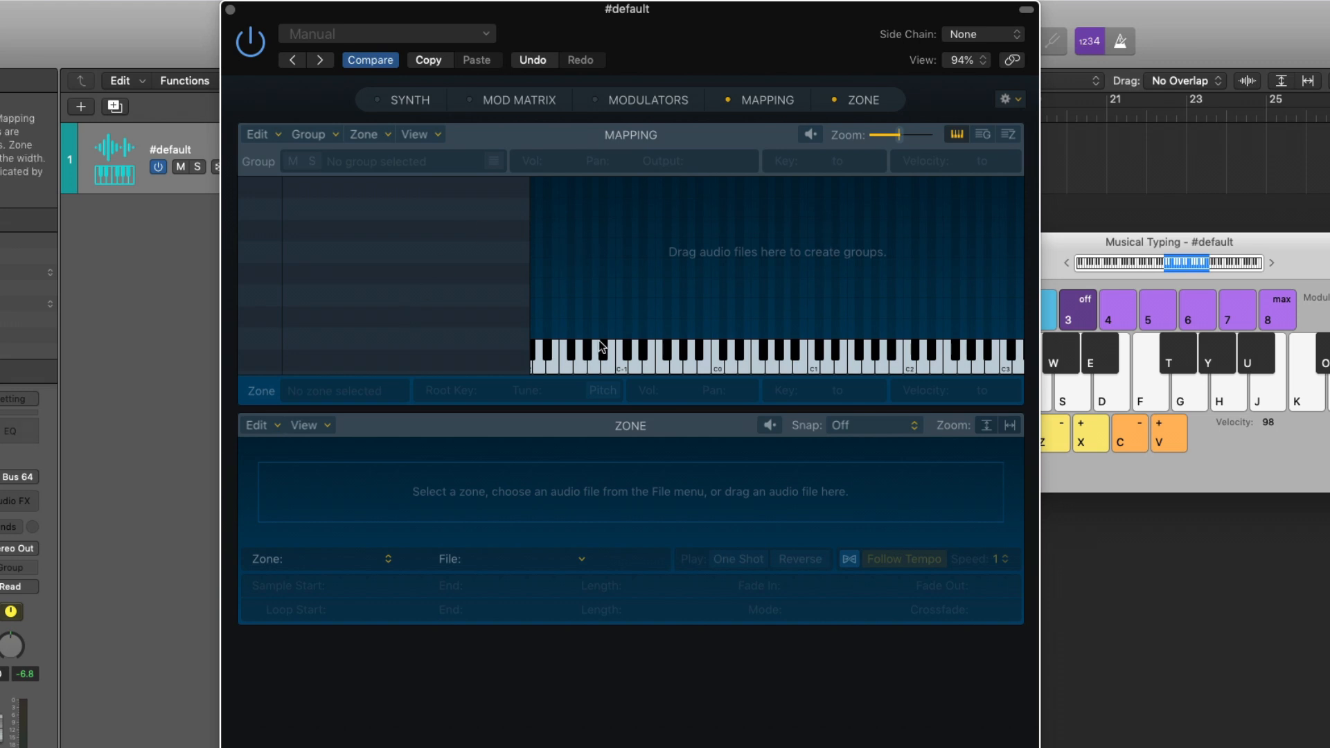
key(super+Tab)
key(super+Tab)
key(super+Tab)
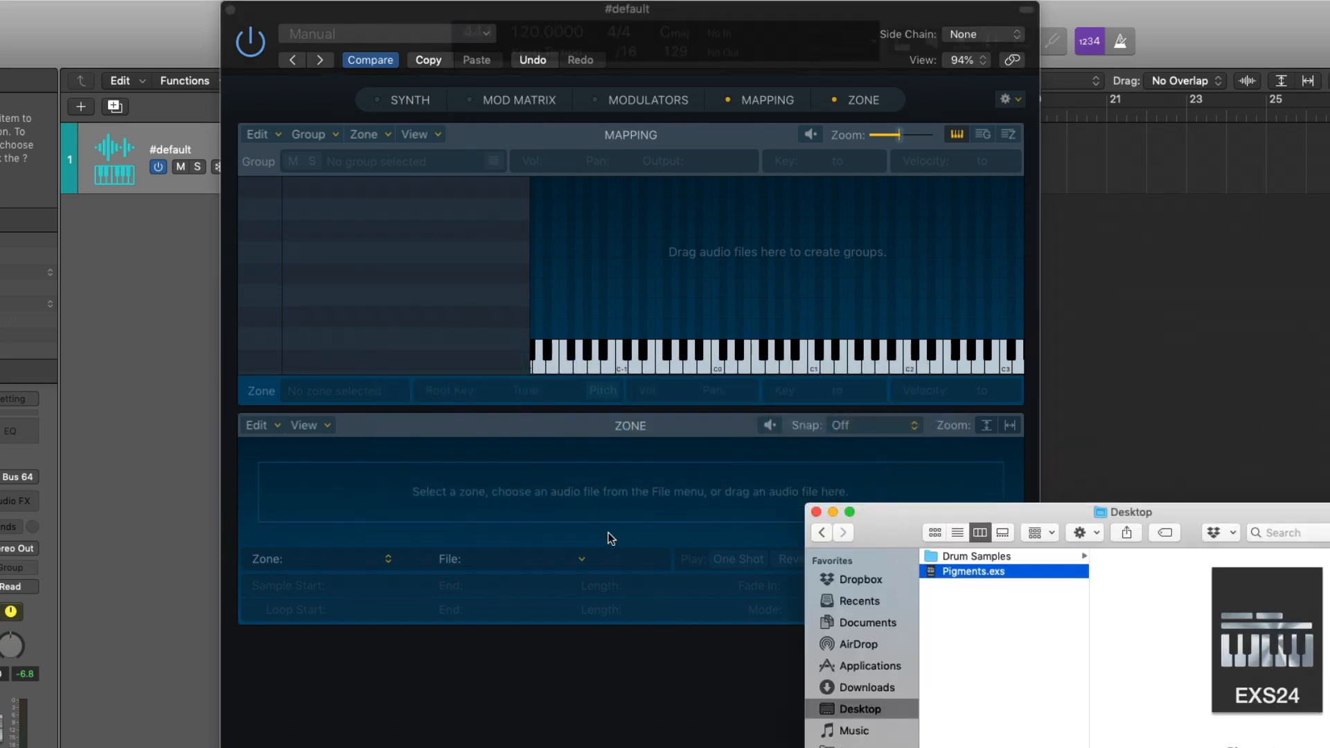
click(1025, 555)
click(1152, 700)
key(super+a)
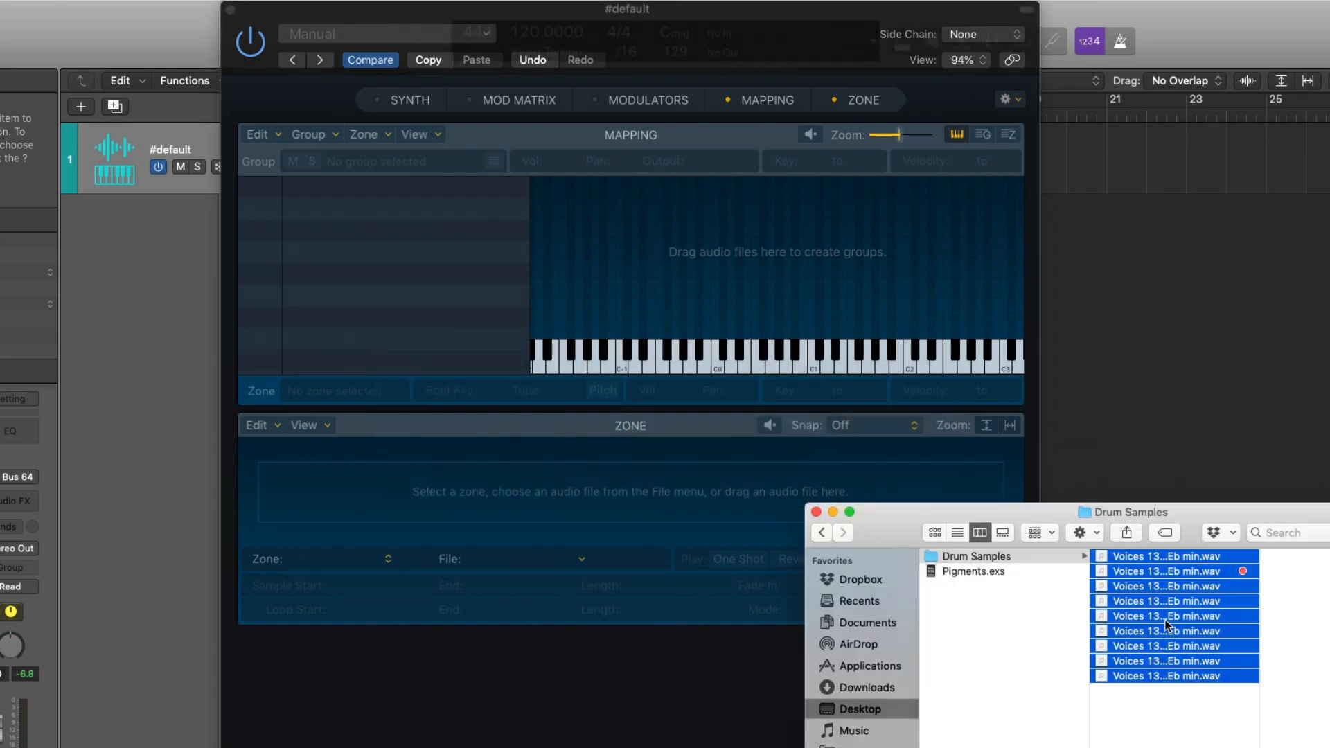
drag(1165, 624, 615, 507)
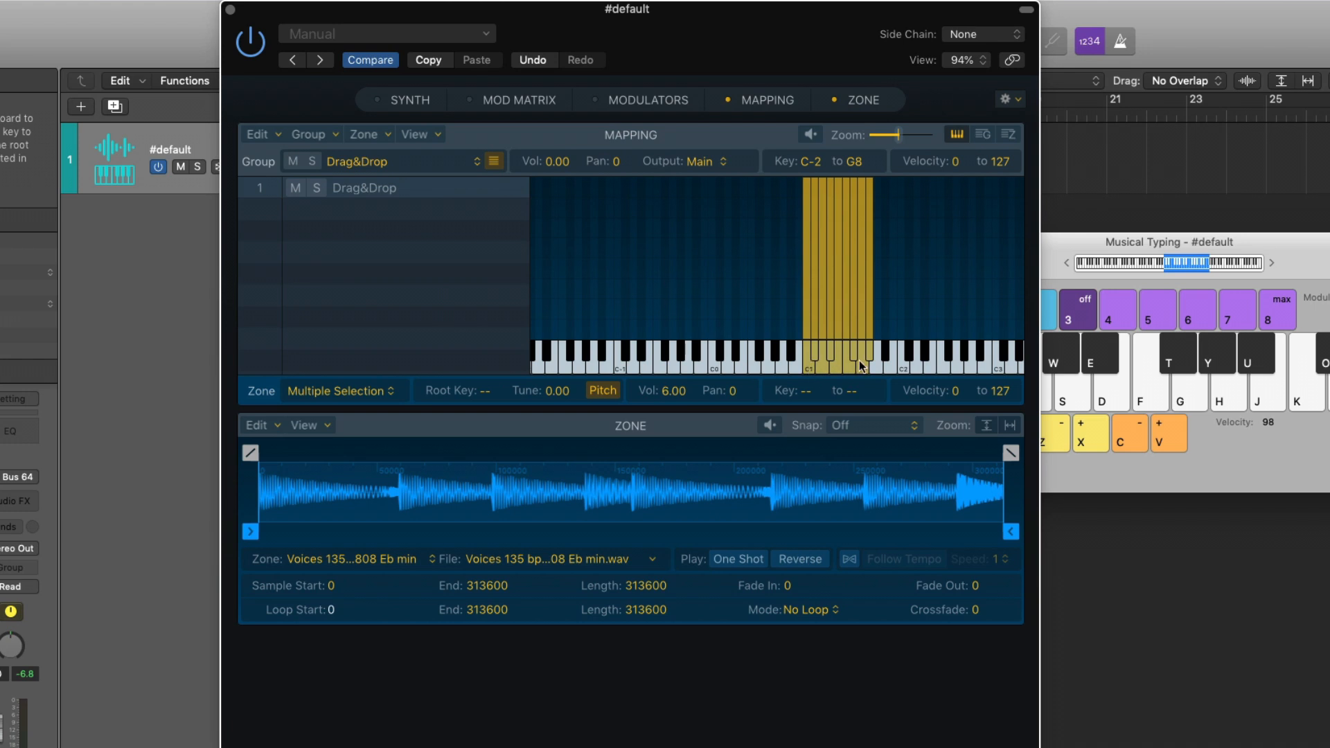
- Shift the keyboard down an octave and audition the C1, D1, E1, F1 and G1 drum zones
click(1299, 249)
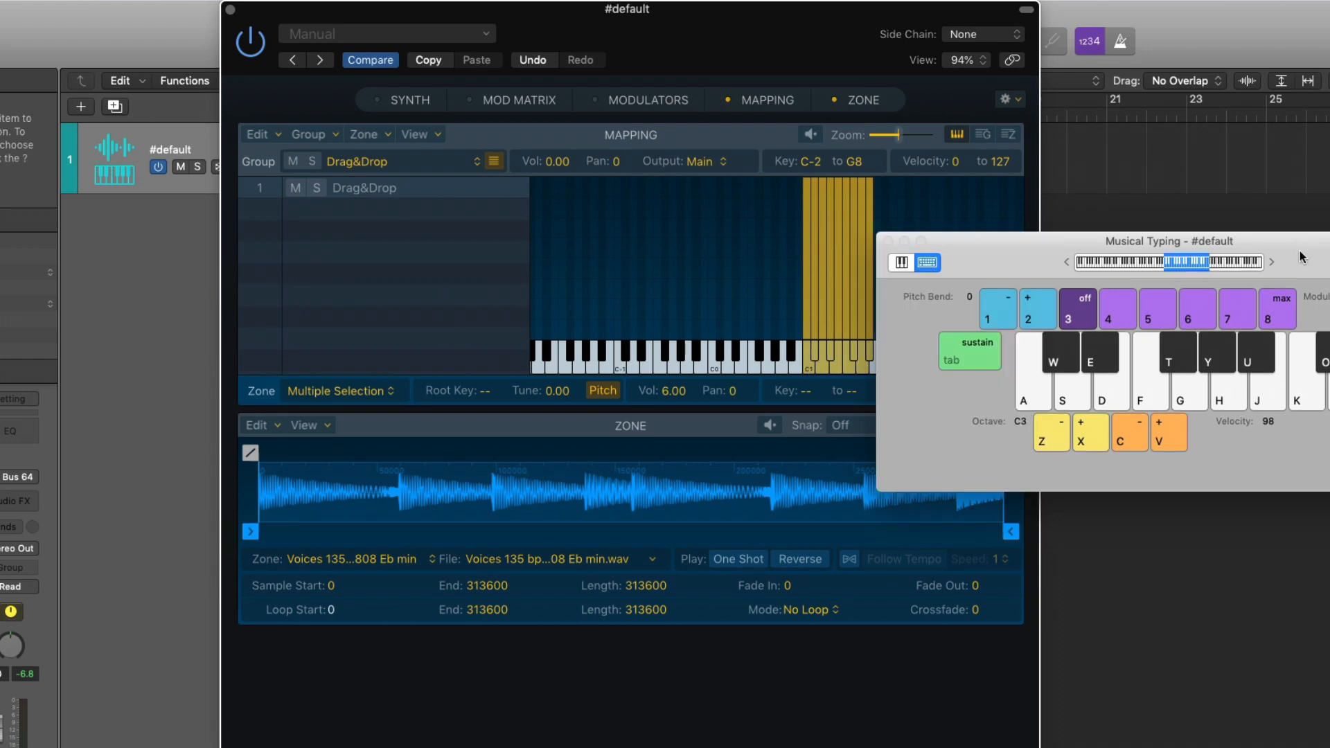
key(z)
key(a)
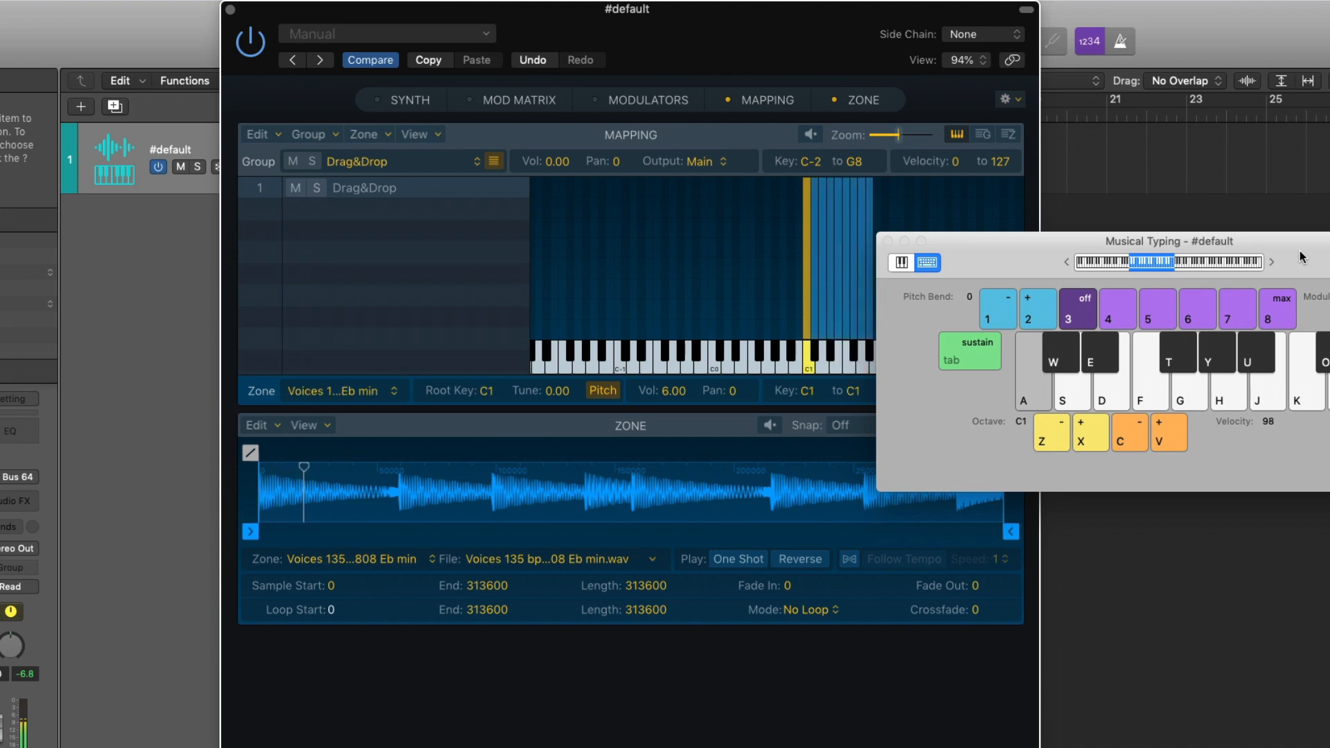
key(s)
key(d)
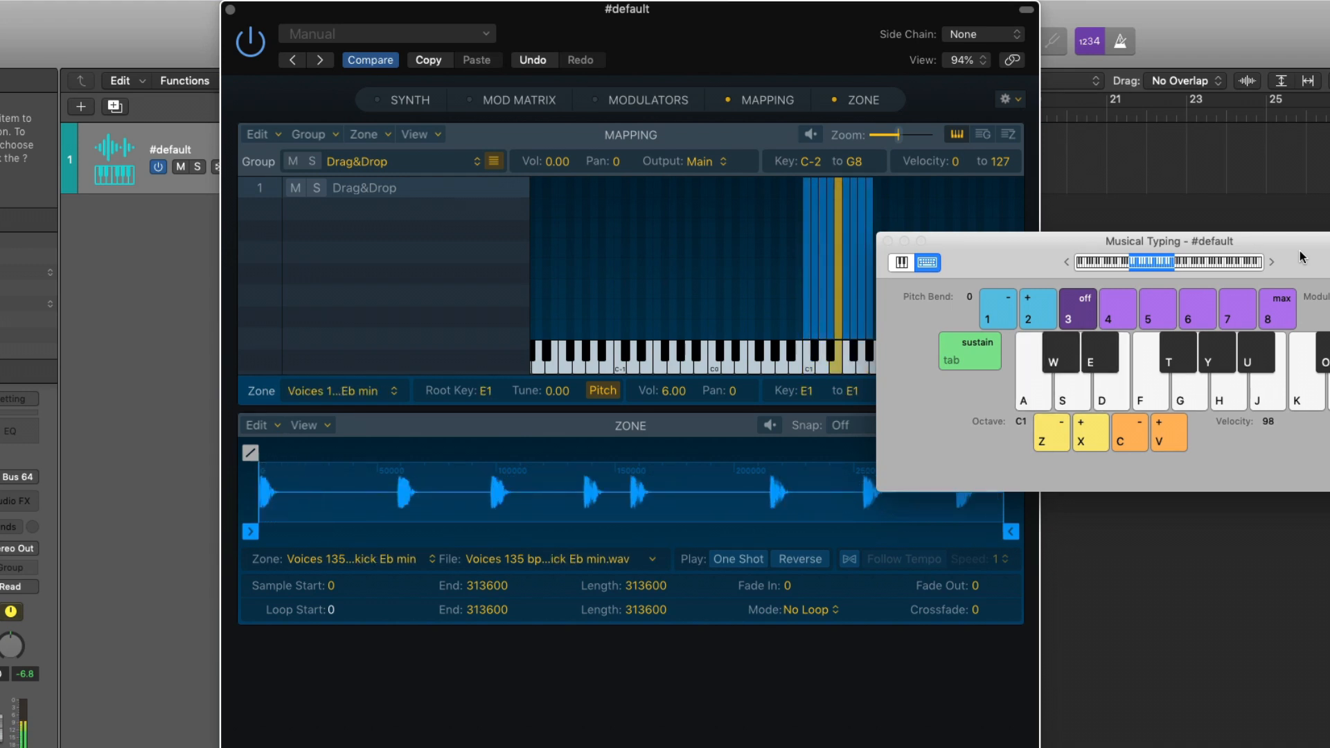
key(f)
key(g)
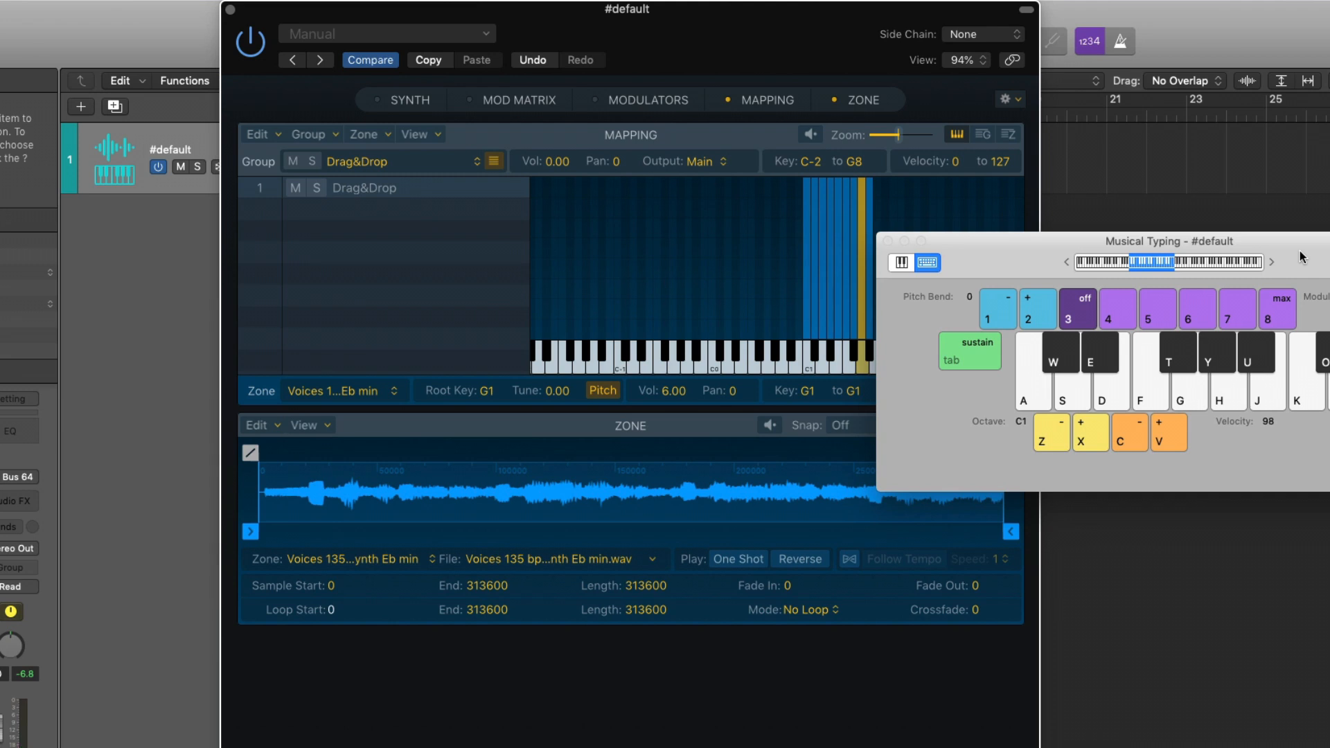
- Clear the Sampler with New Mapping so it is empty again
click(781, 50)
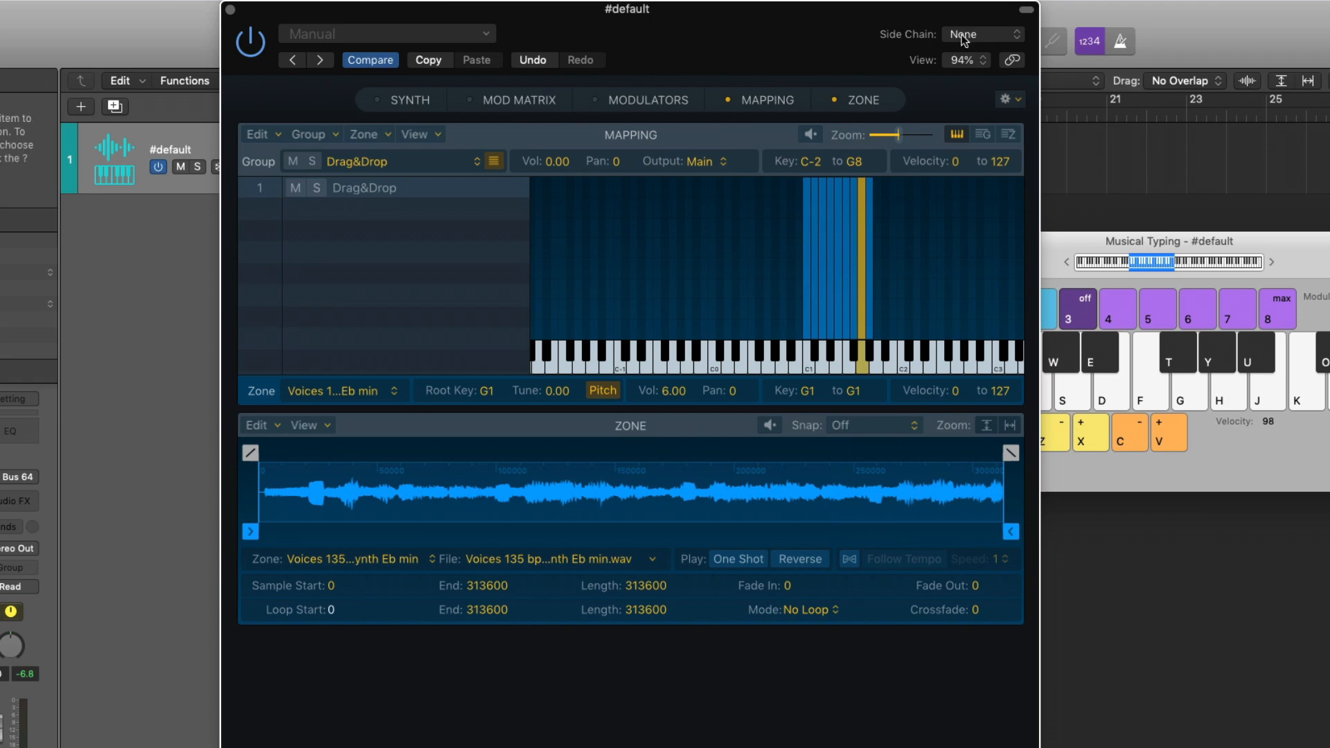
click(1004, 99)
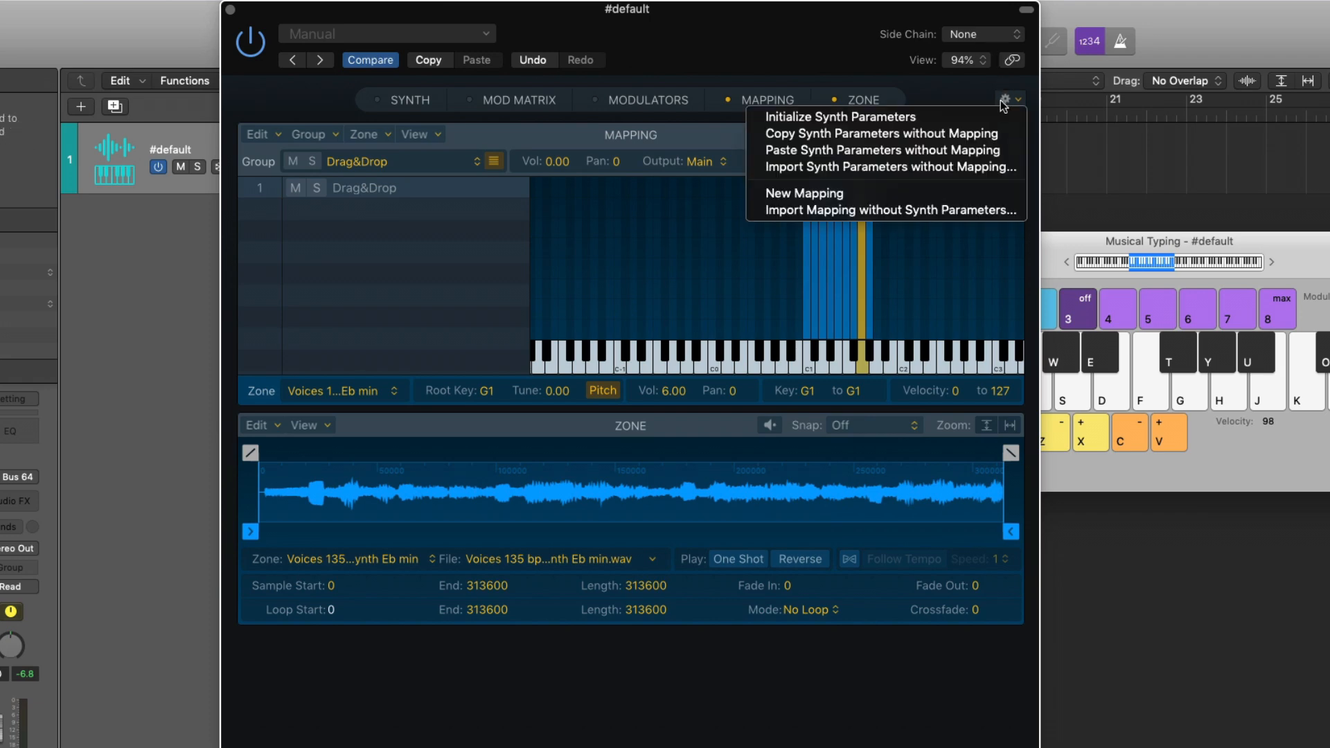
click(908, 191)
- Drag the nine Voices WAV files from Finder into the empty Sampler mapping
key(super+Tab)
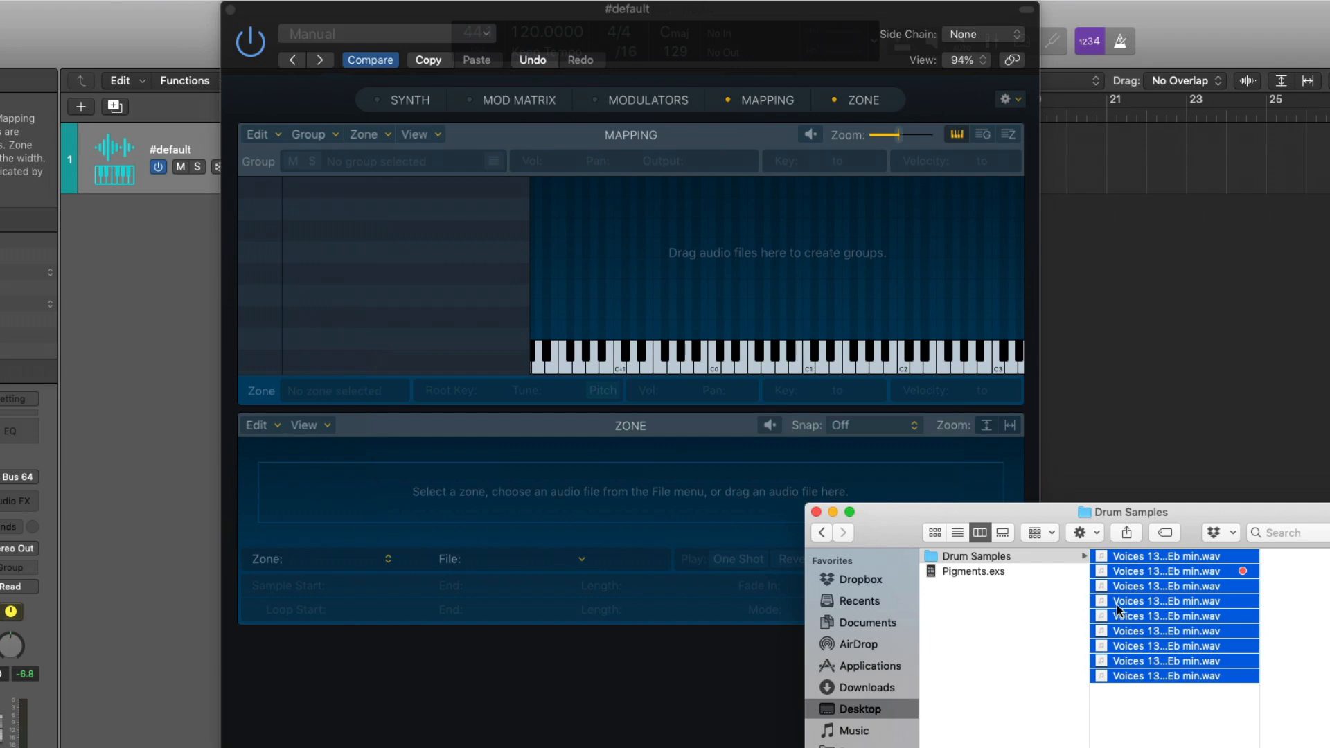
drag(1116, 604, 706, 324)
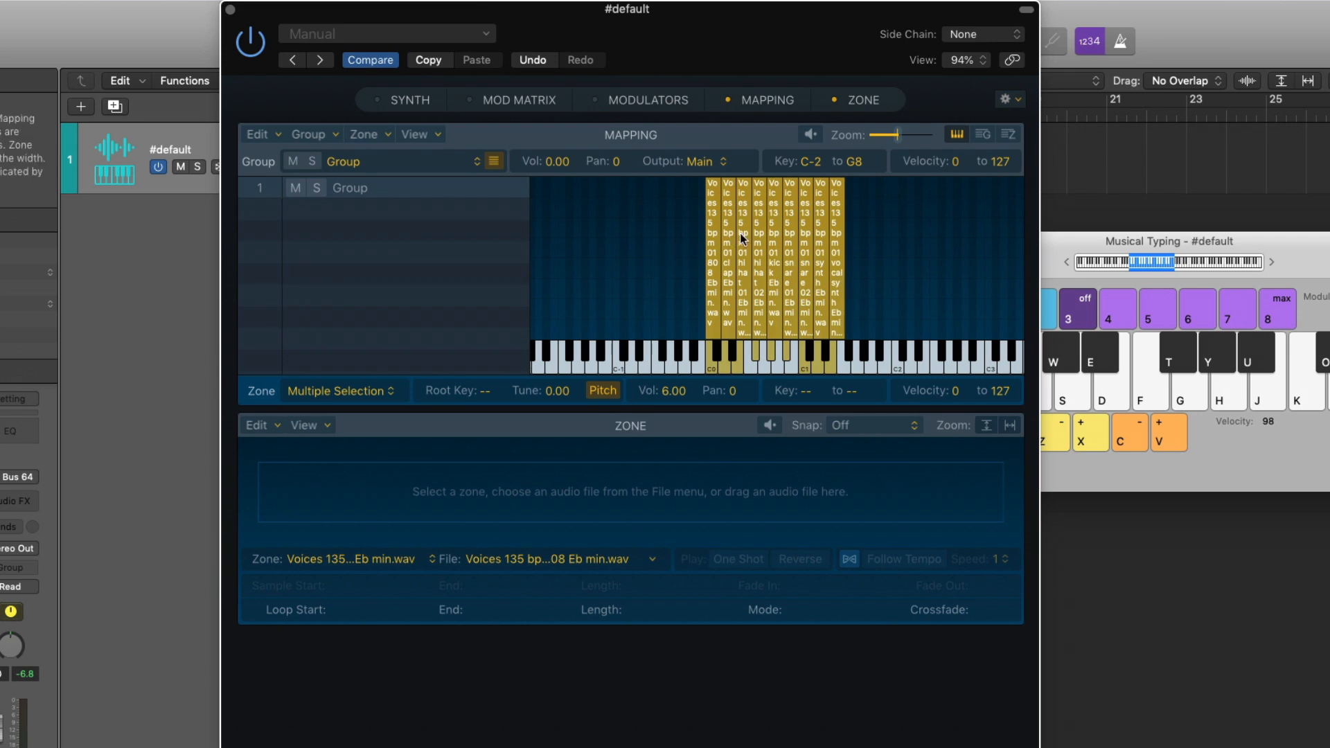
- Delete eight zones and stretch the remaining Voices 808 Eb min zone to span C1 to E2
drag(871, 220, 729, 228)
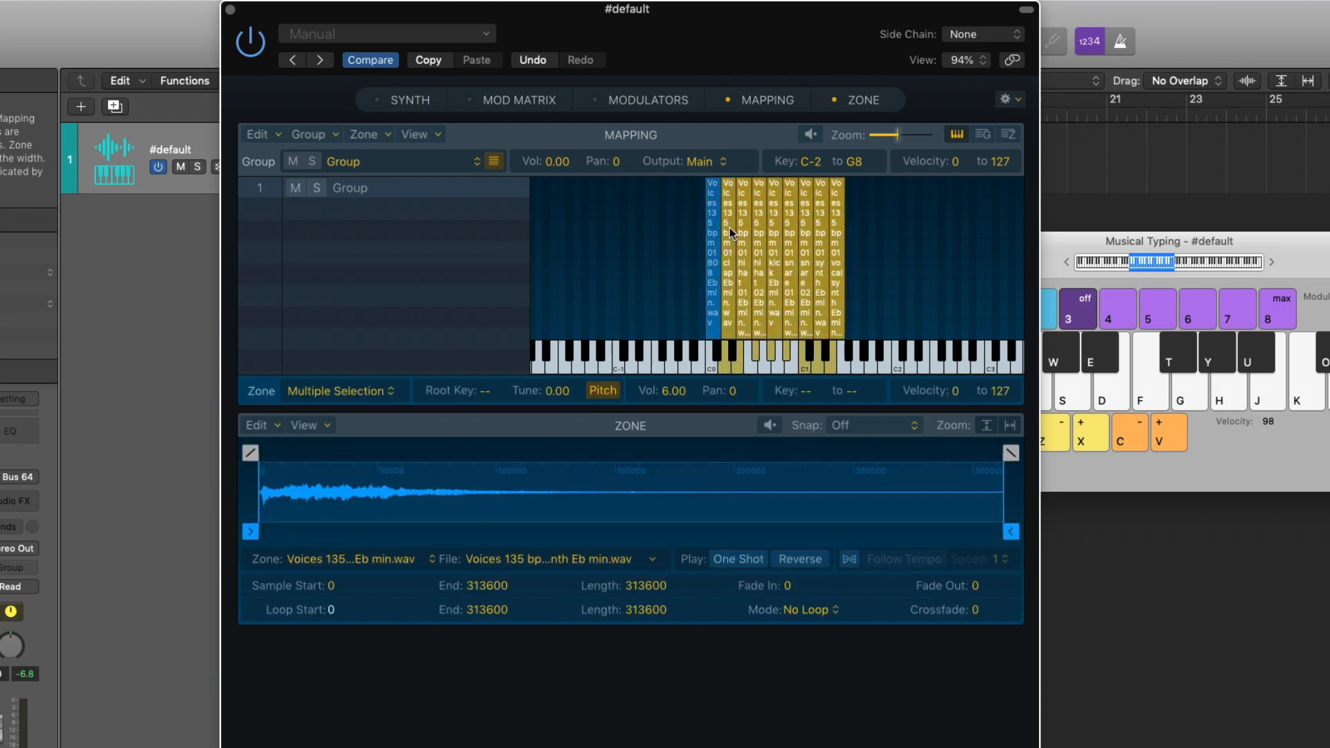
key(Delete)
drag(714, 219, 806, 218)
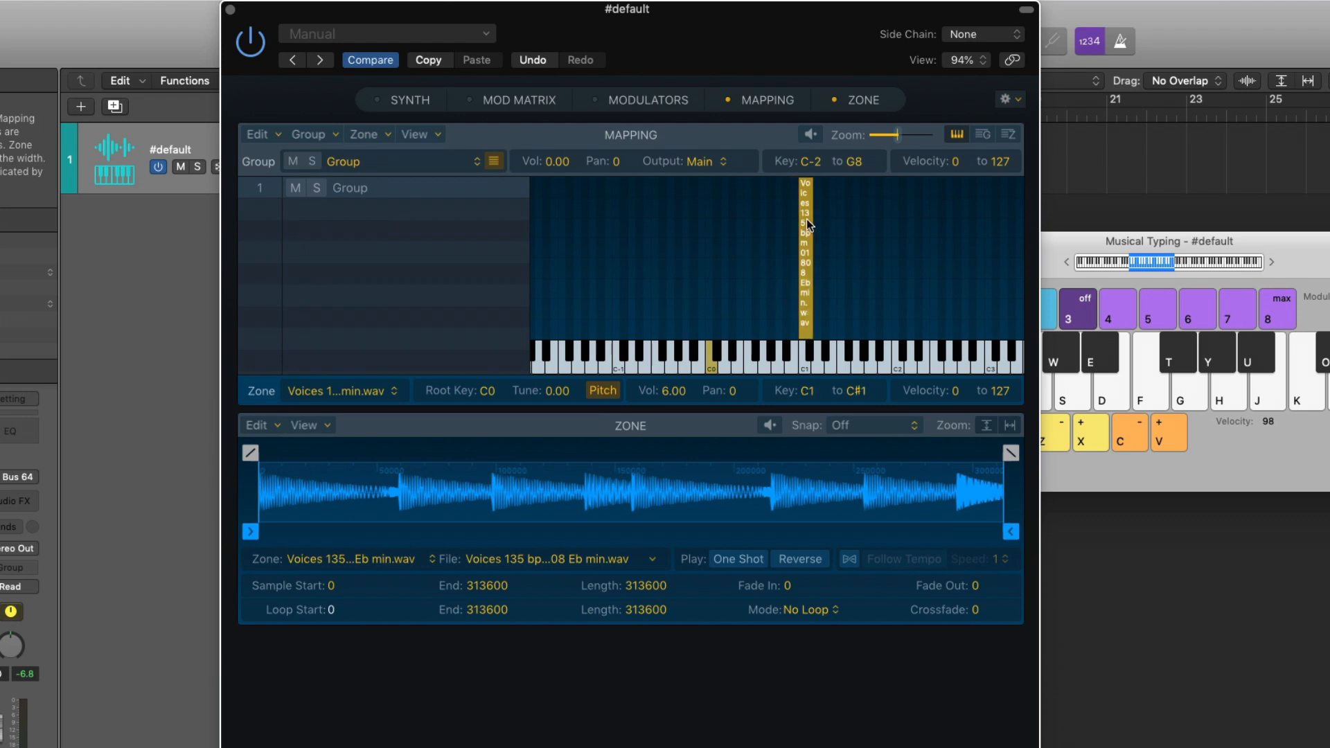
drag(812, 299, 935, 306)
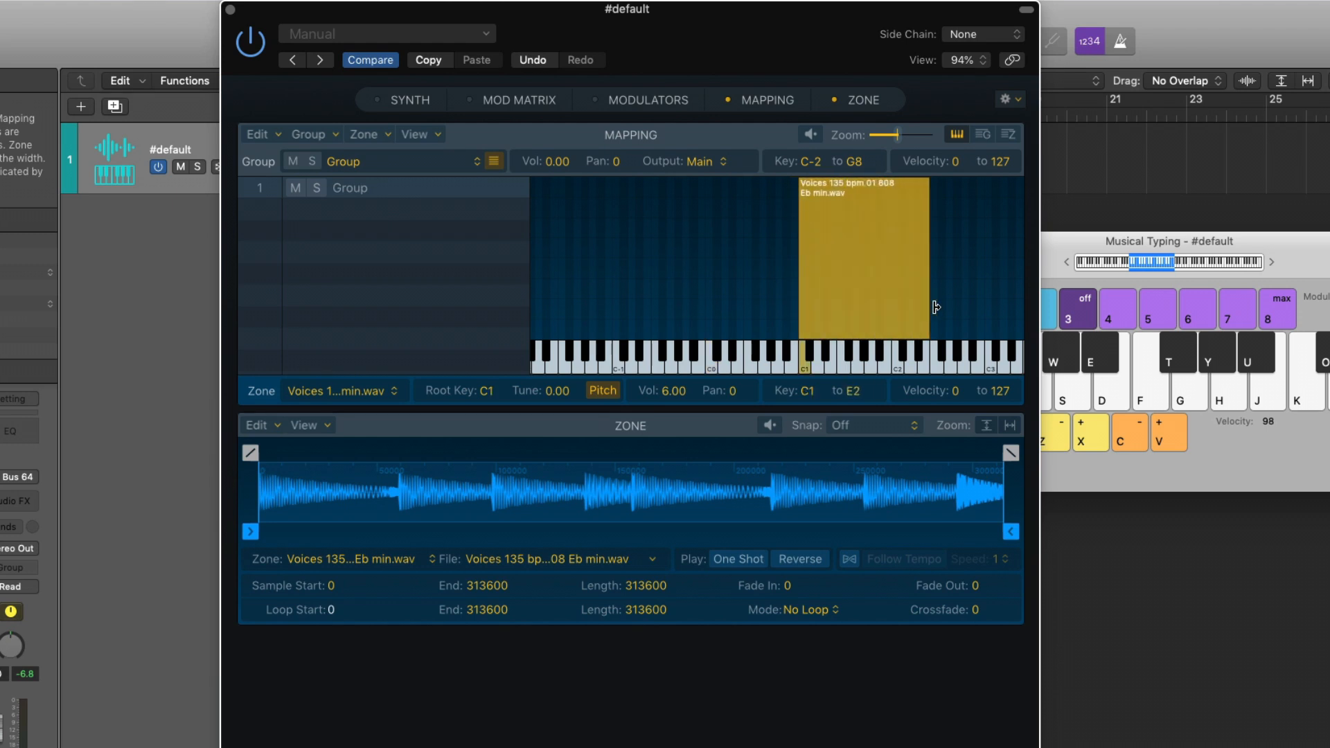
- Play four notes across the stretched zone to audition it
click(1103, 236)
drag(1103, 236, 1047, 512)
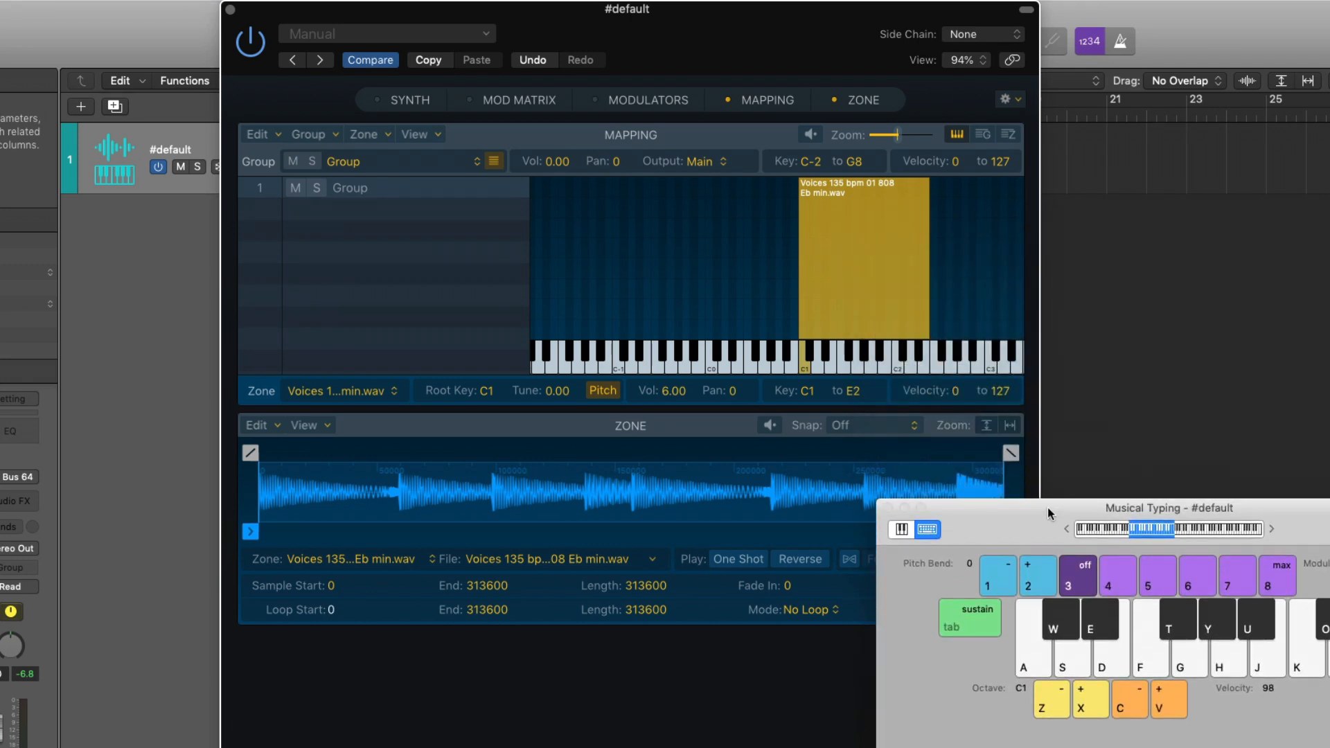
key(a)
key(s)
key(d)
key(f)
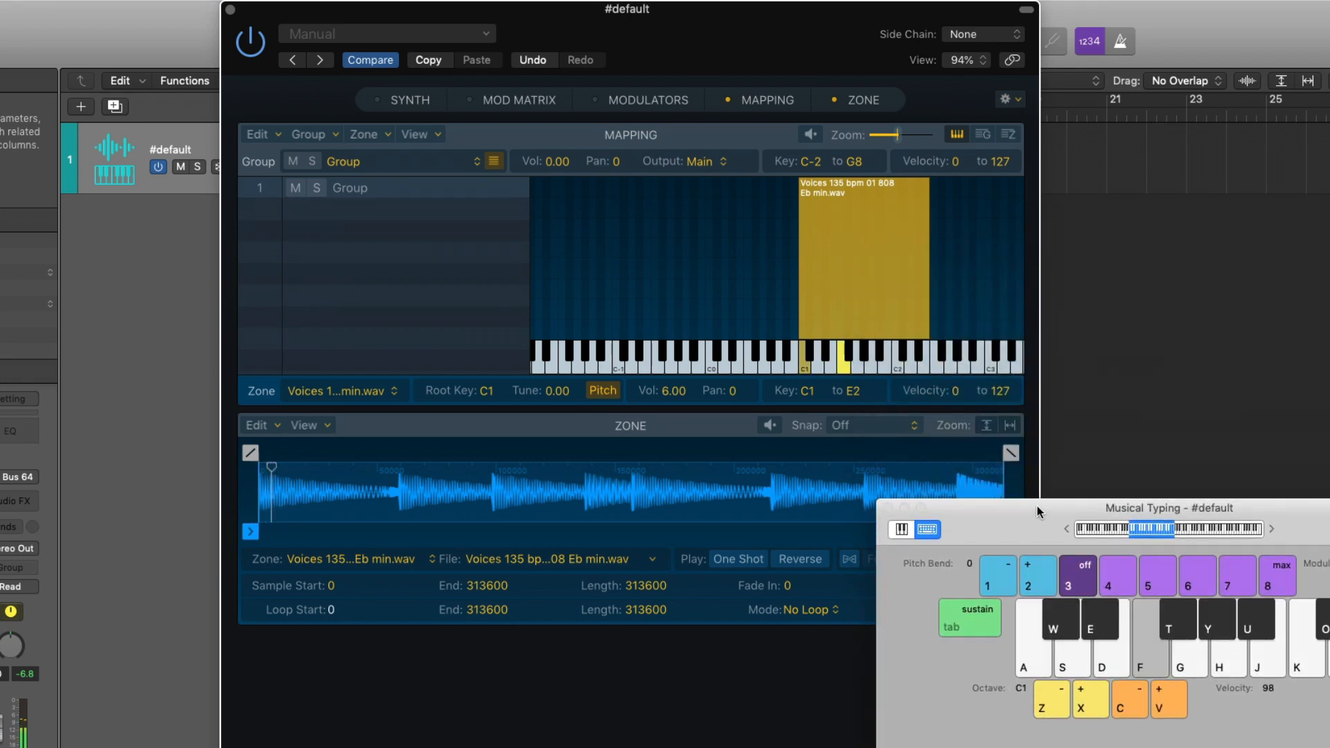
- Audition the zone with pitch tracking off, then turn pitch tracking back on
click(603, 392)
key(a)
key(s)
key(d)
key(f)
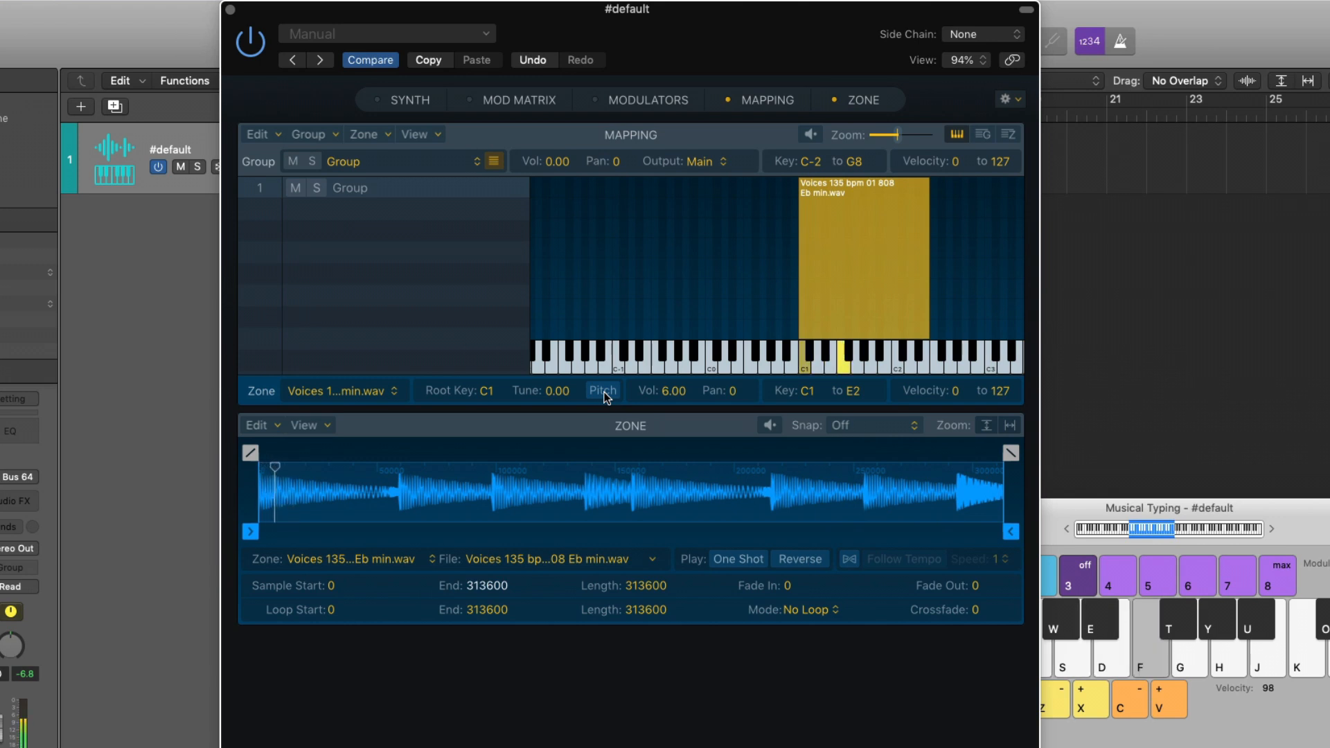
click(603, 392)
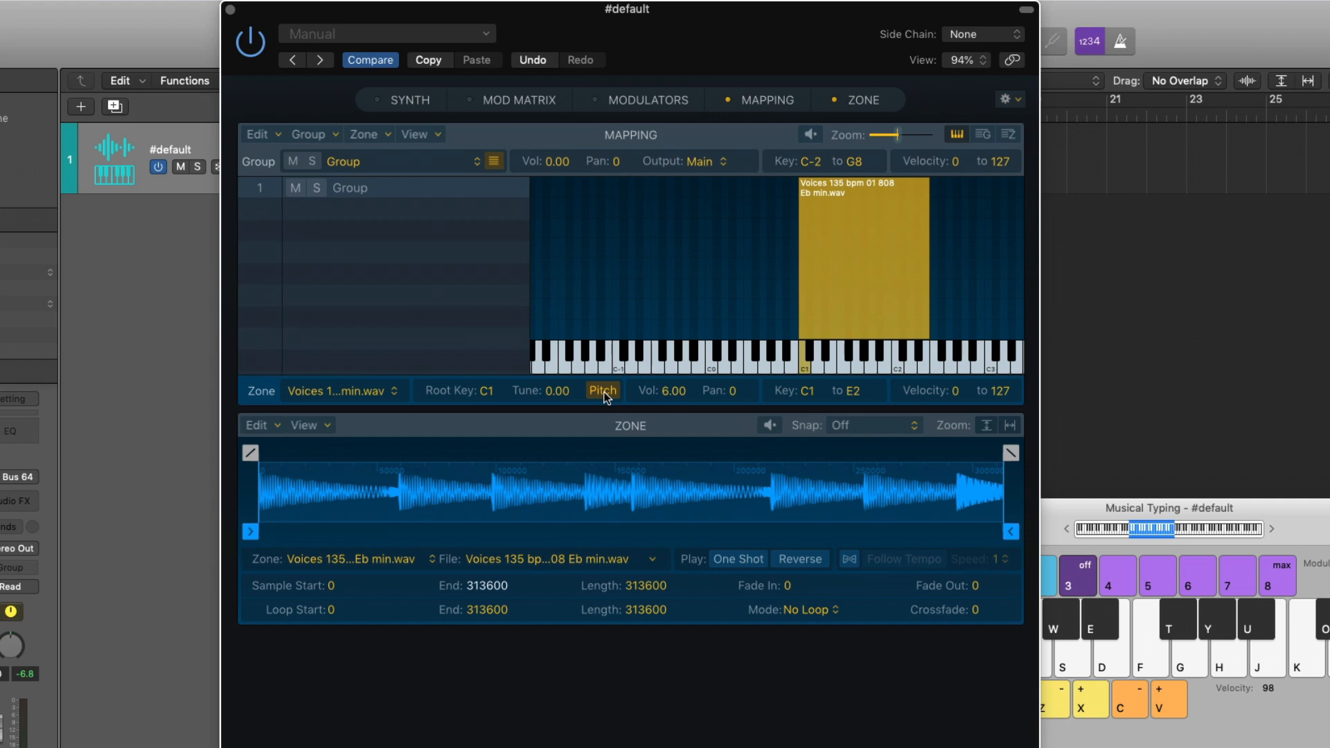
- Start a new mapping and drop the nine drum samples as one zone per file
click(1005, 99)
click(950, 192)
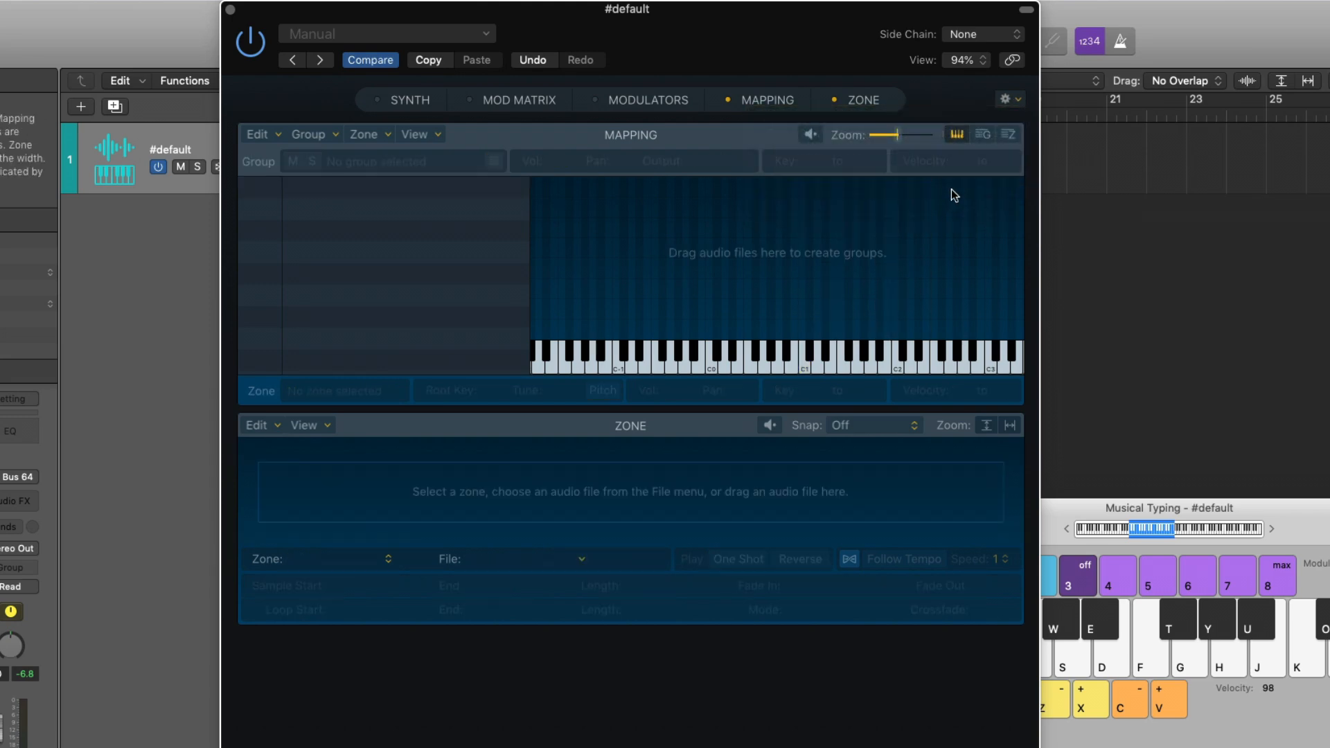
key(super+Tab)
drag(917, 514, 1017, 476)
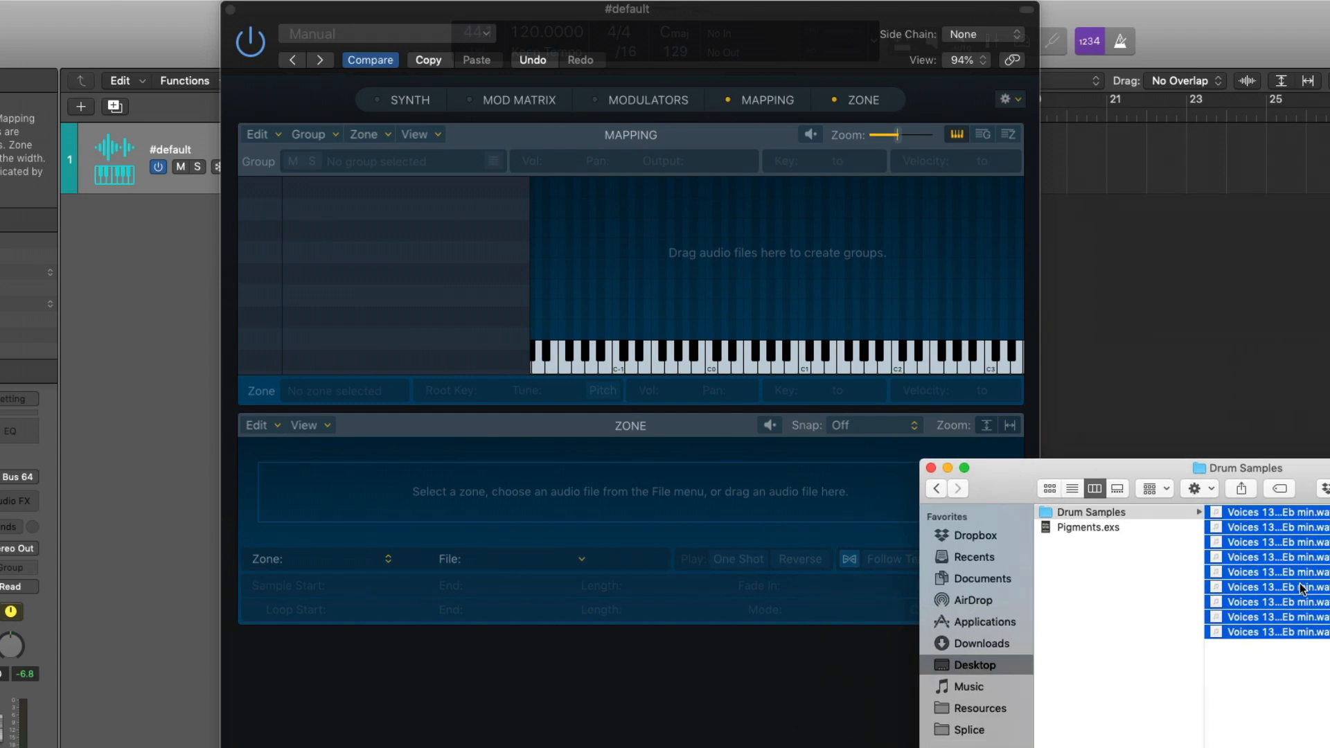
drag(1300, 589, 505, 130)
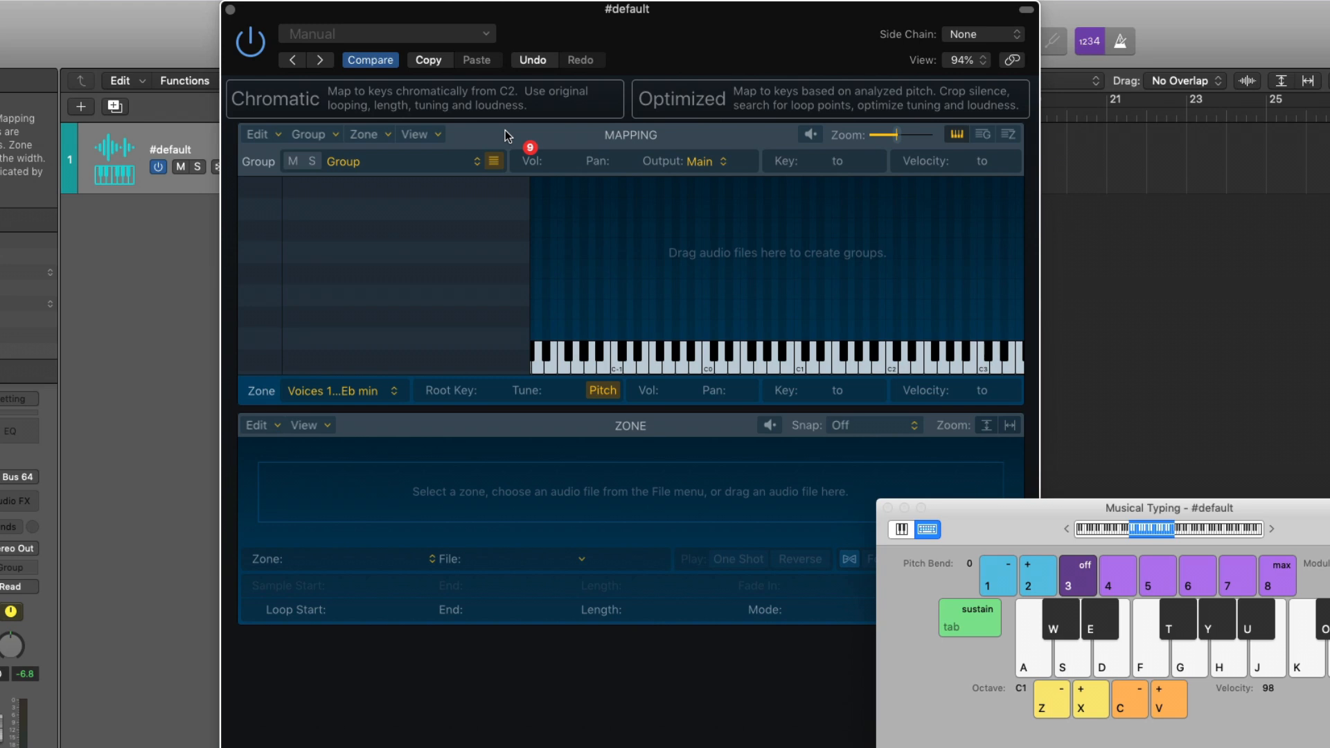
drag(505, 131, 389, 106)
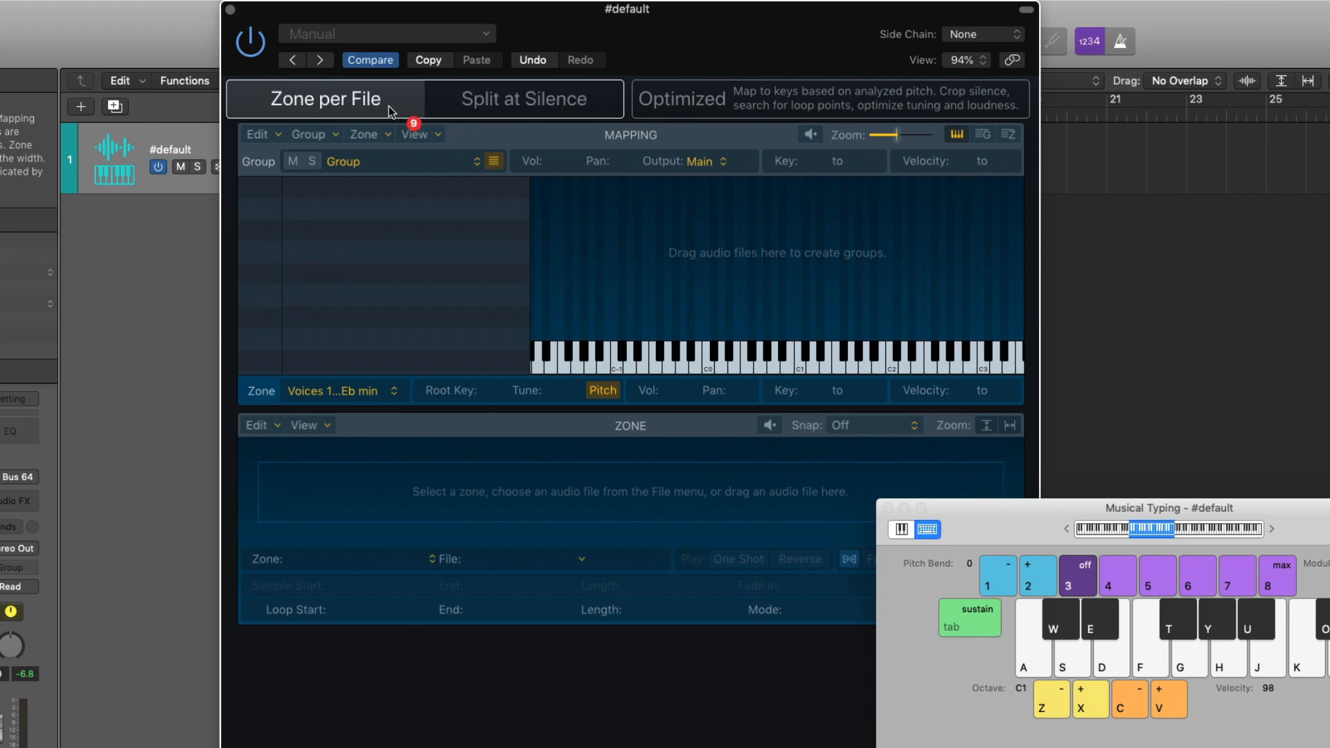
drag(388, 106, 389, 106)
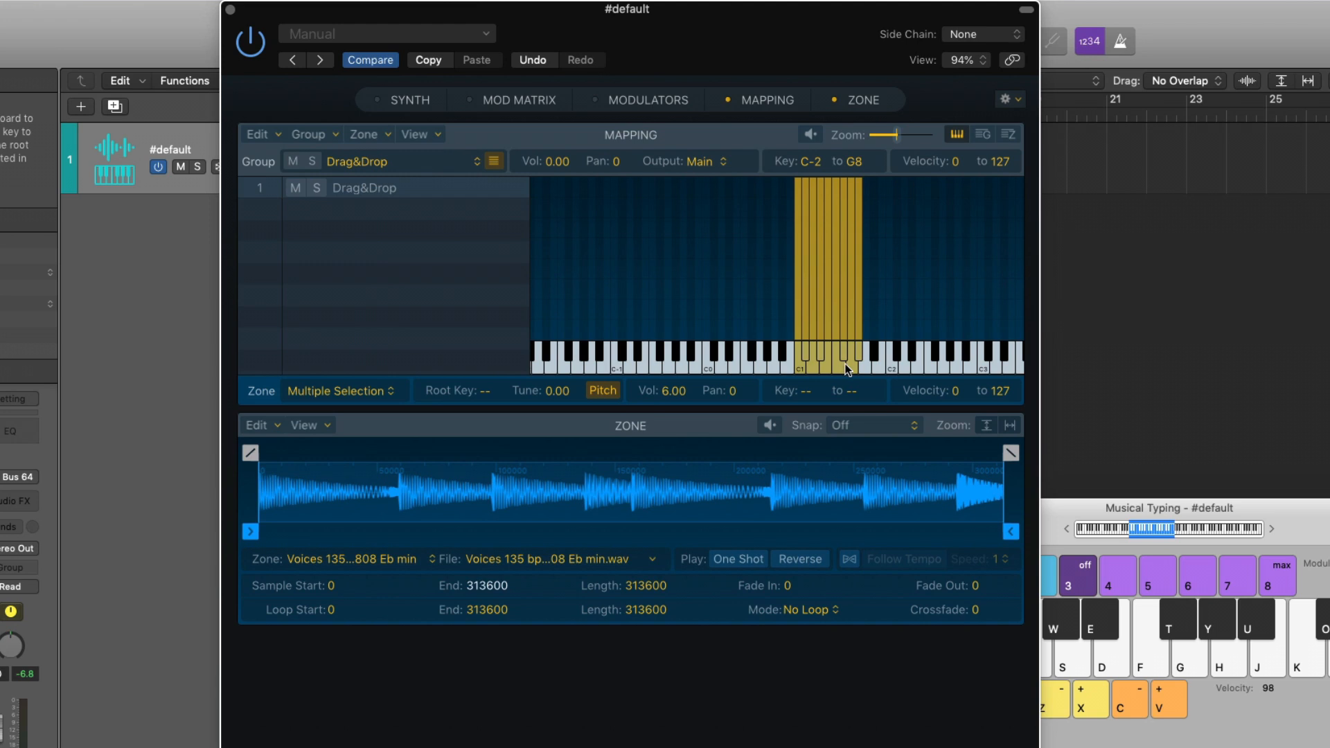
- Undo the drum sample mapping and widen Finder's column to show full file names
key(super+z)
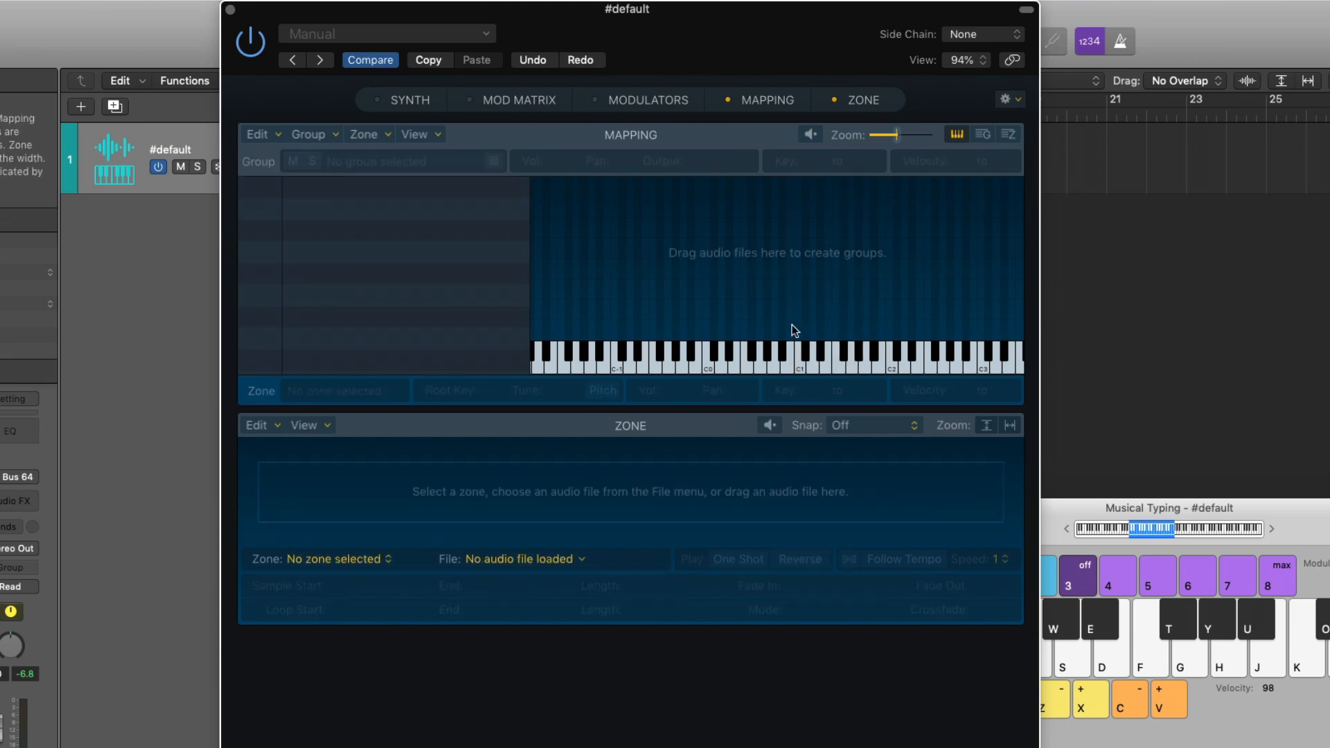
key(super+Tab)
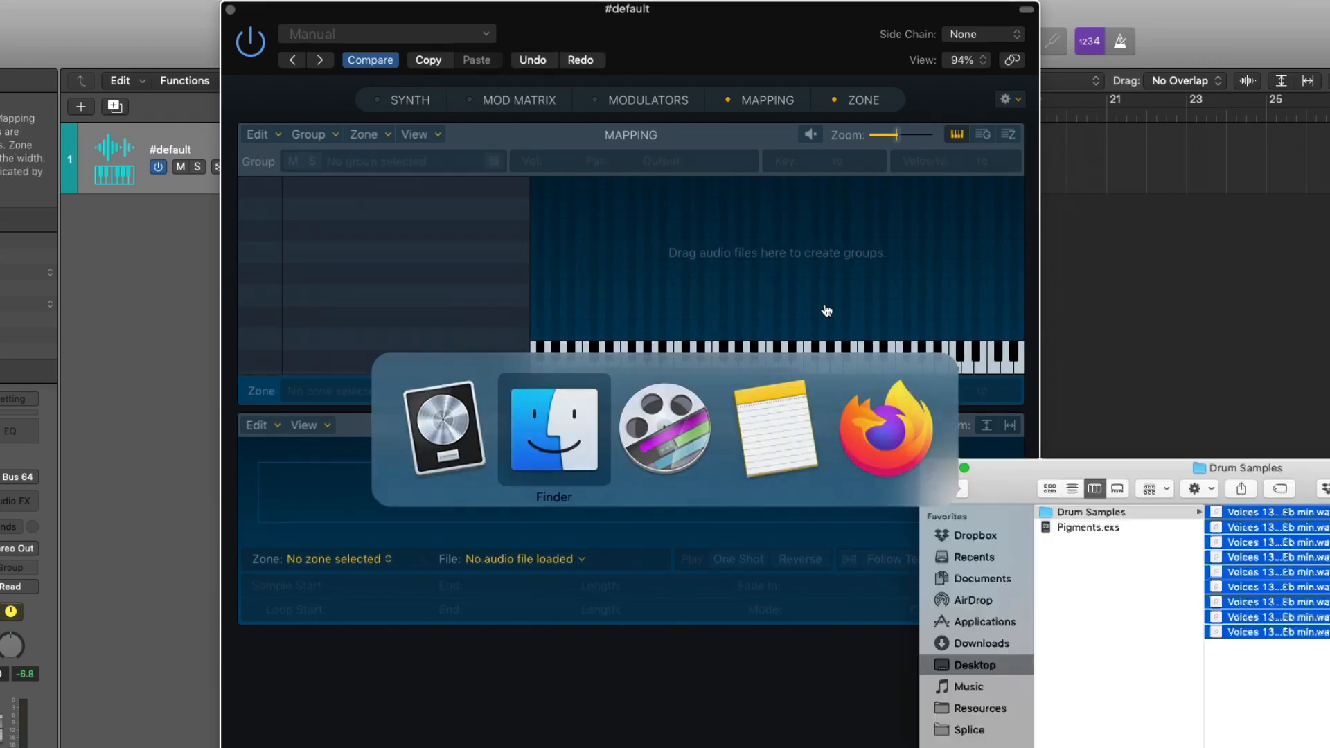
click(1302, 692)
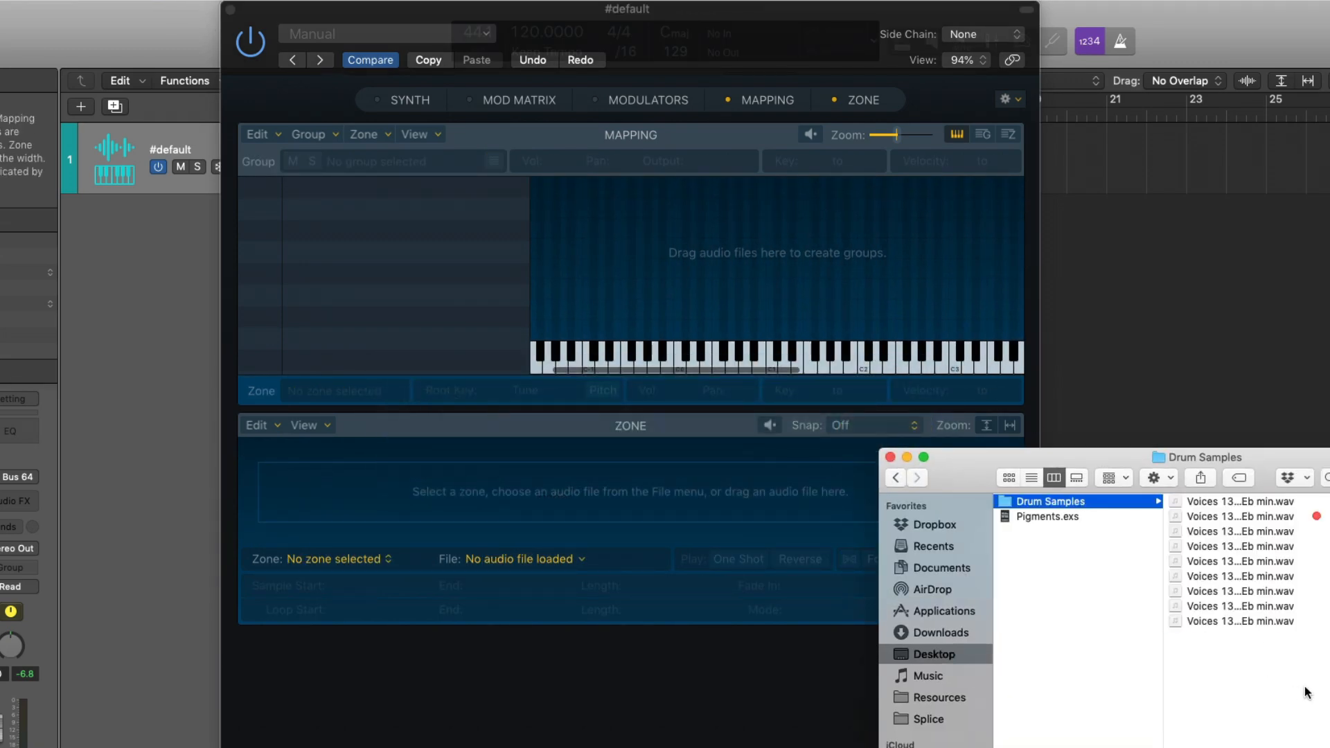
drag(1328, 670, 1329, 670)
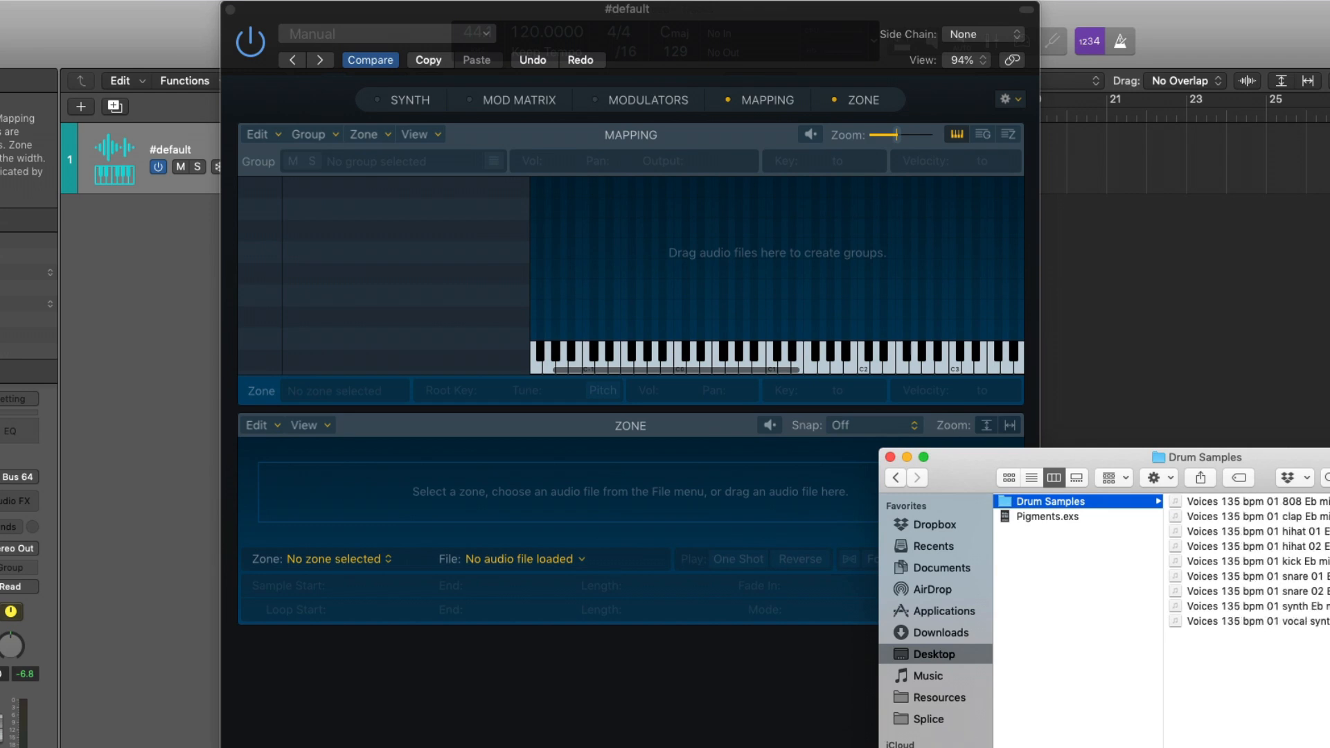
- Preview the clap sample and drag it into the Sampler as separate zones
click(1278, 514)
key(space)
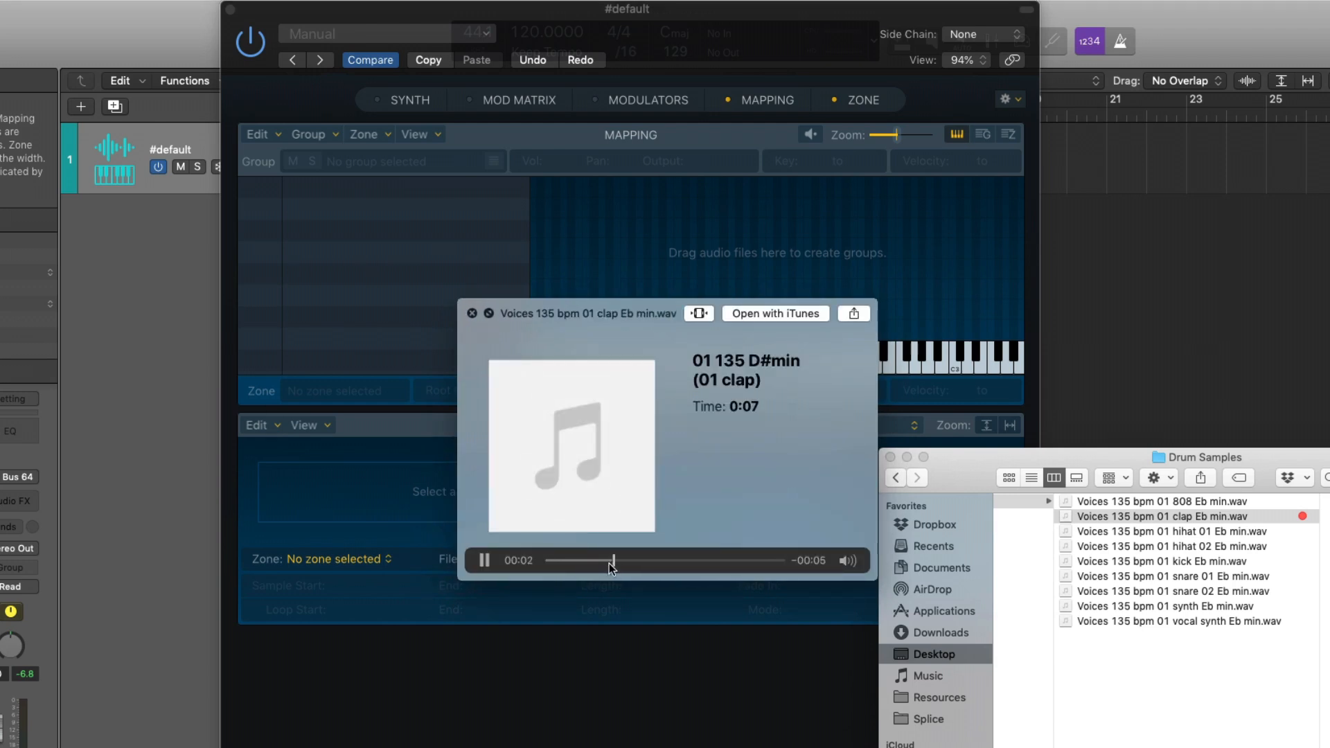
key(space)
drag(1174, 516, 545, 104)
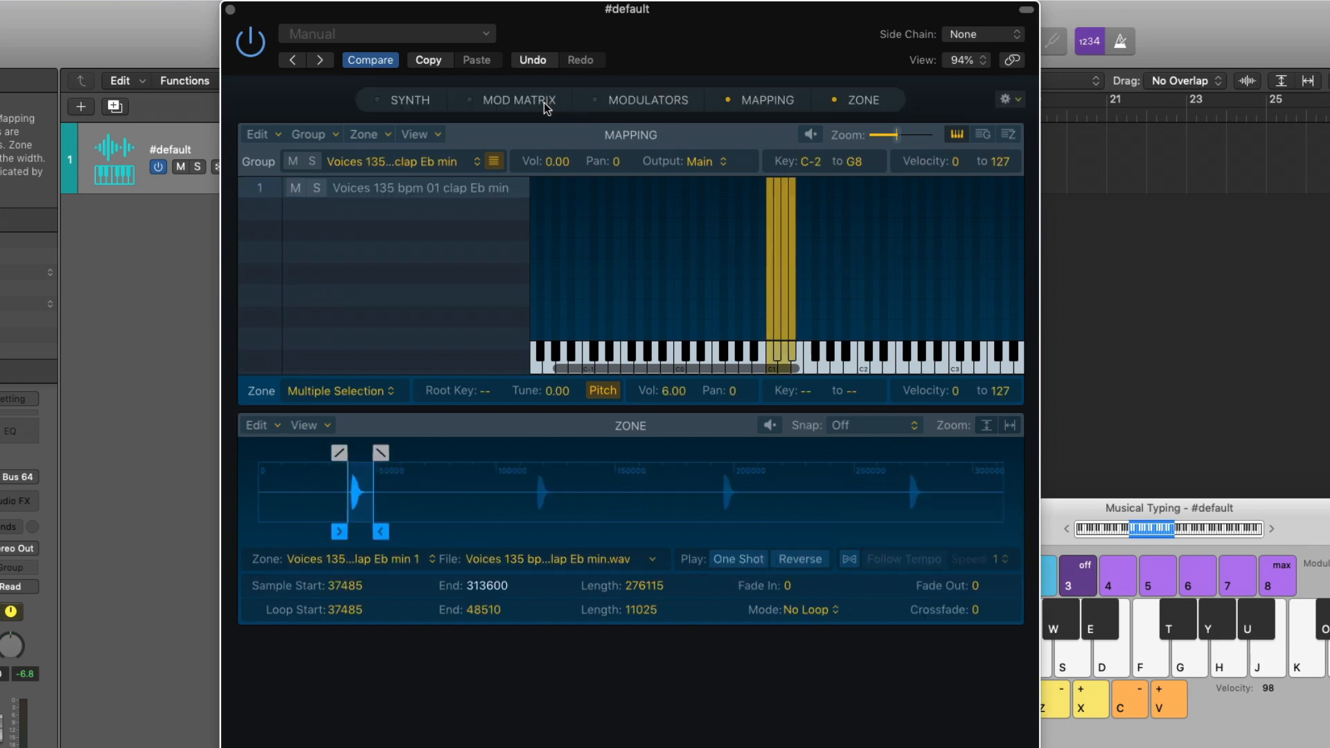
- Play the clap zones on C1, D1, D#1 and neighbouring keys
click(1272, 502)
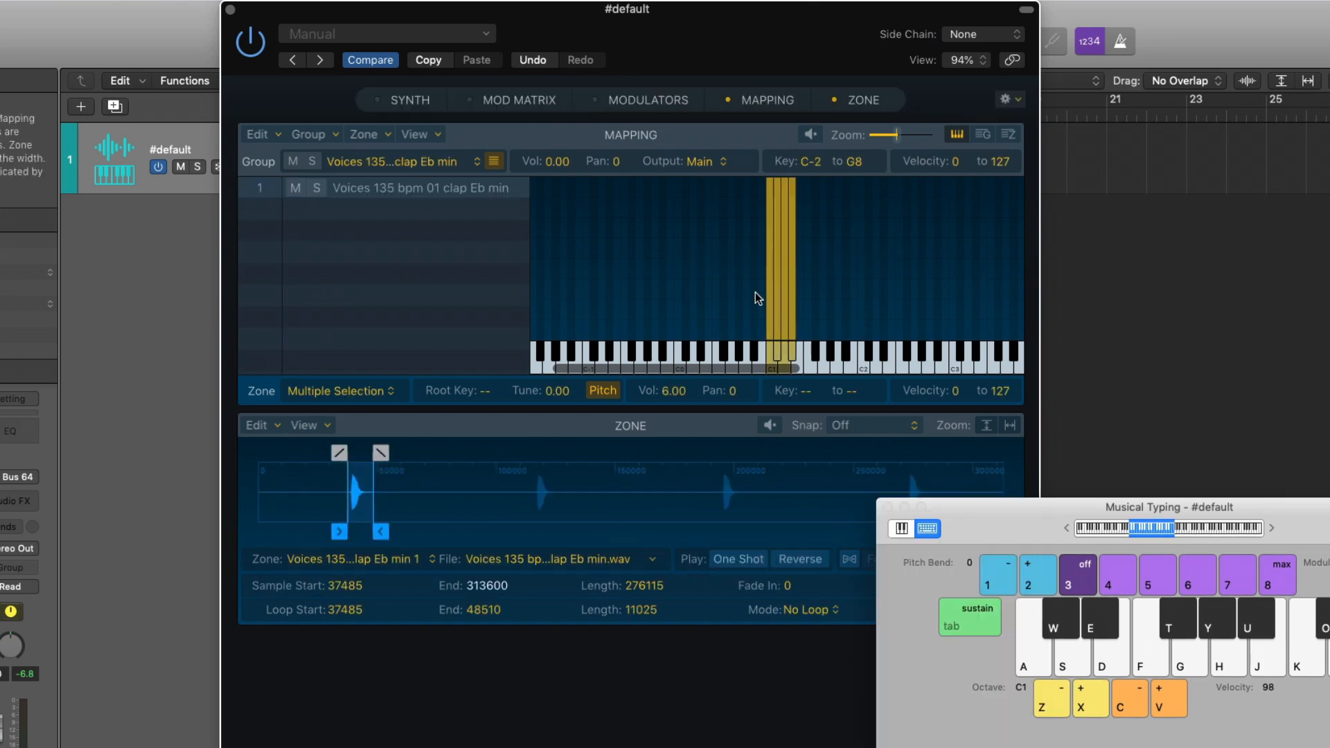
click(1037, 663)
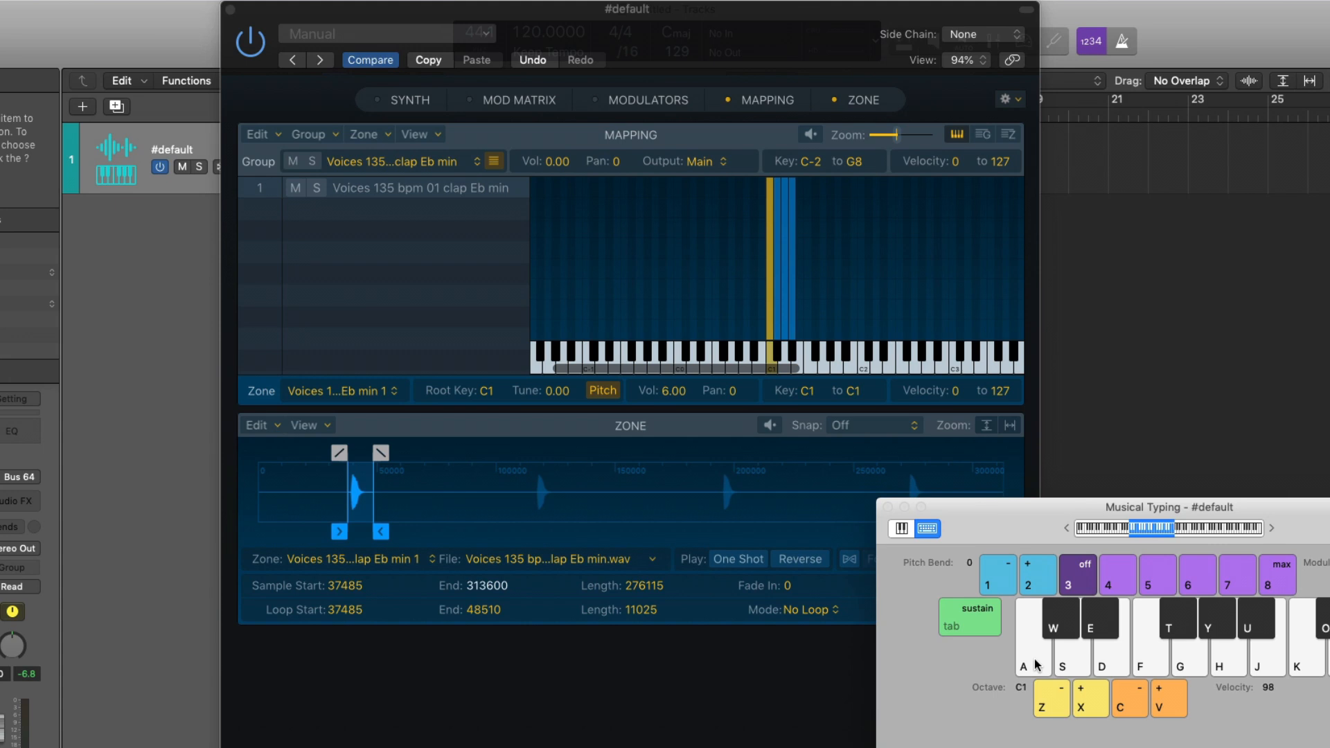
click(1036, 664)
click(1074, 662)
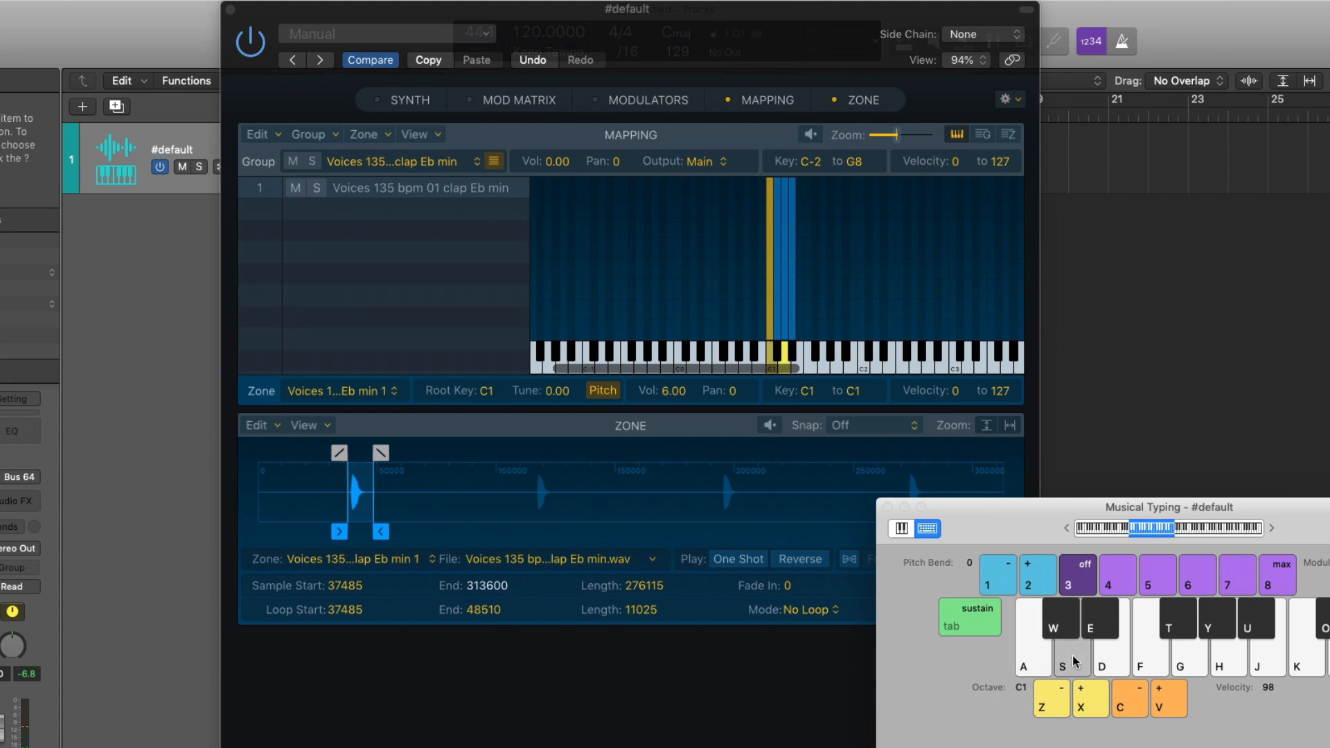
click(1108, 664)
click(1064, 631)
click(1103, 626)
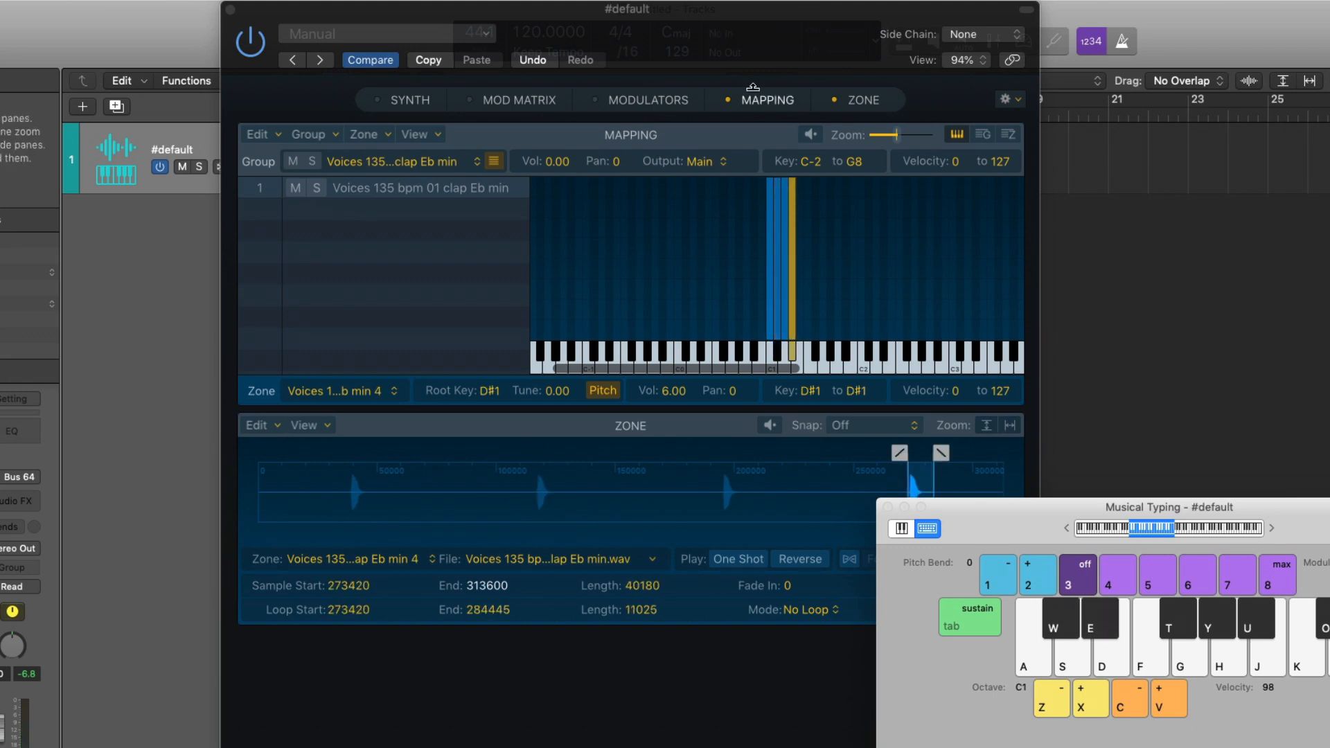
- Undo the clap mapping so the Sampler is empty again
click(739, 40)
key(super+z)
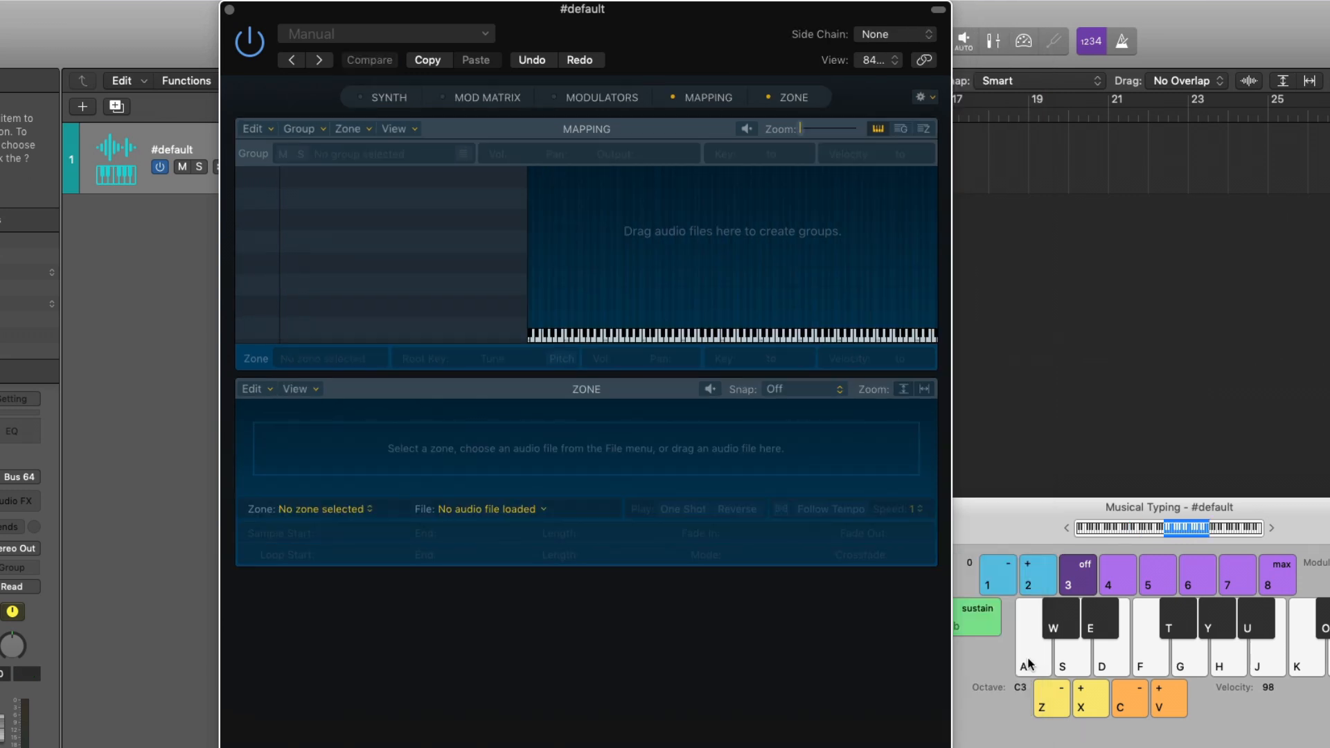
key(super+Tab)
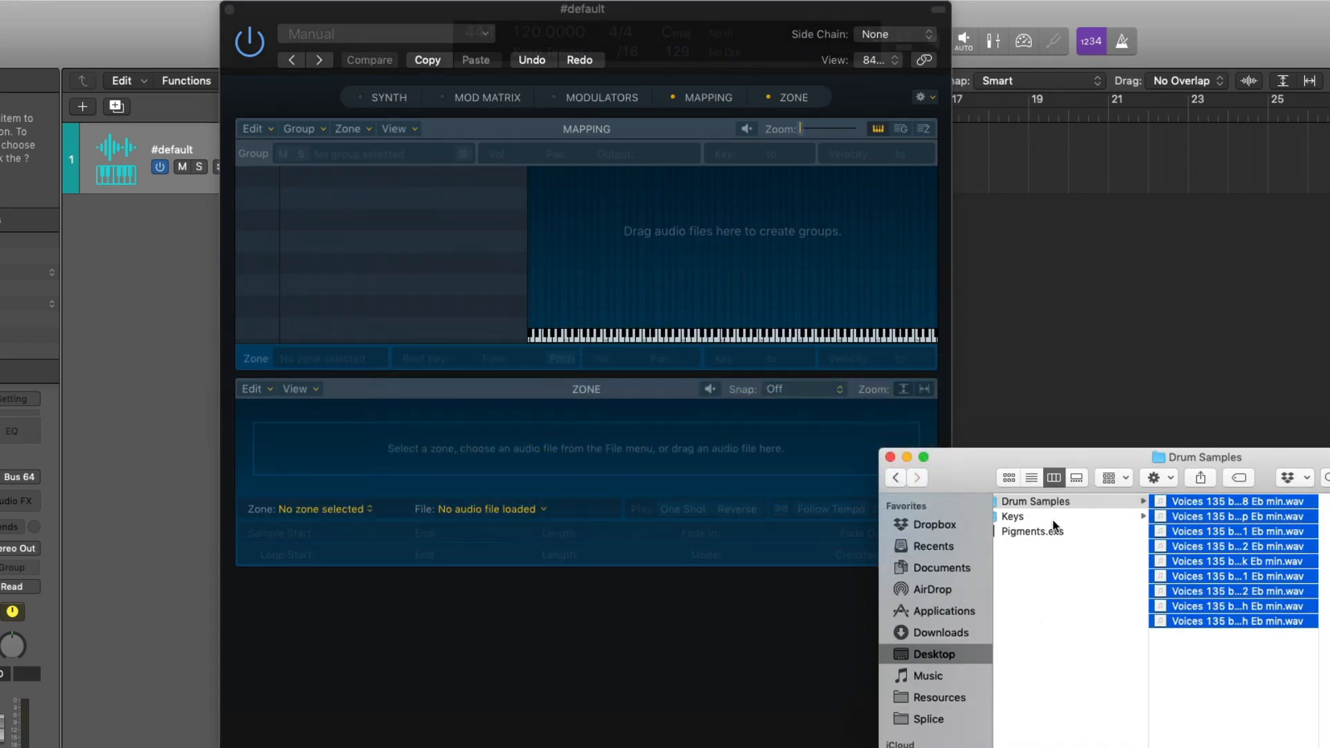
- Open the Keys folder and drop Keys.wav into the Sampler as a single zone
click(1039, 516)
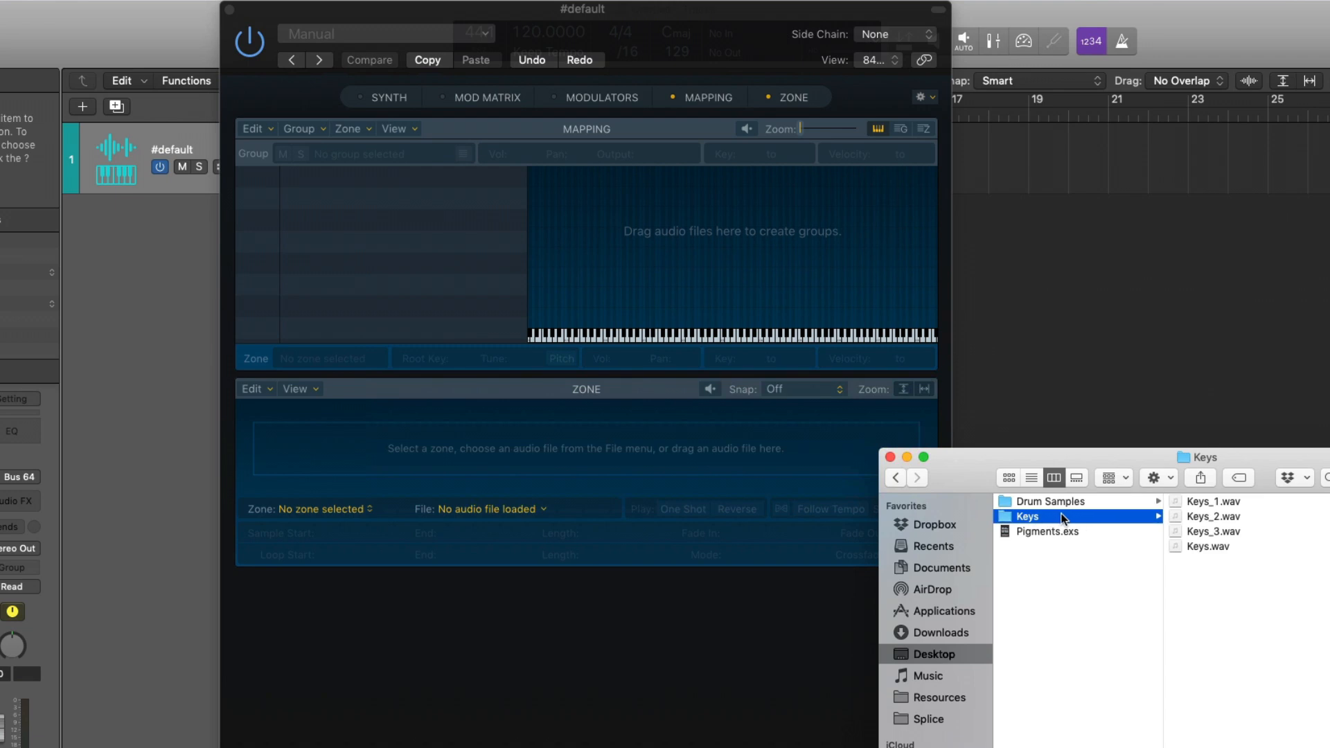
click(1201, 547)
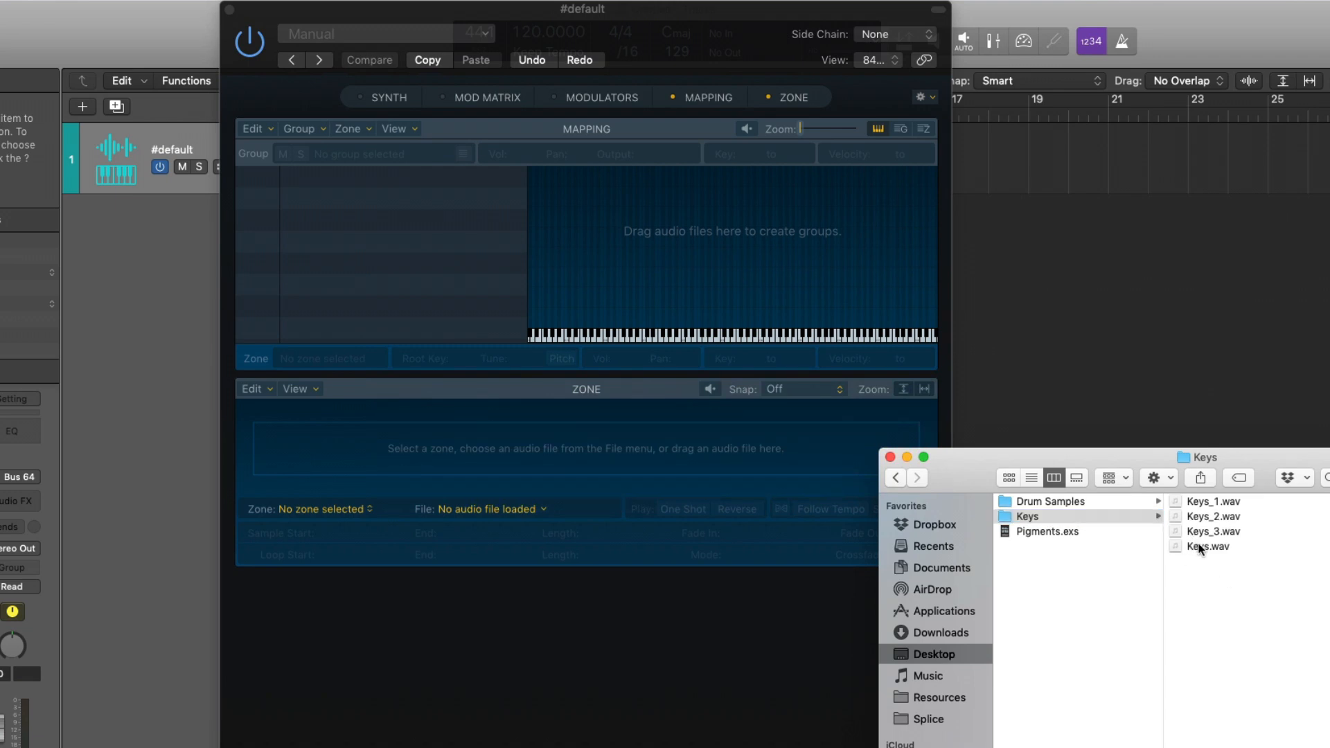
drag(1027, 516, 720, 107)
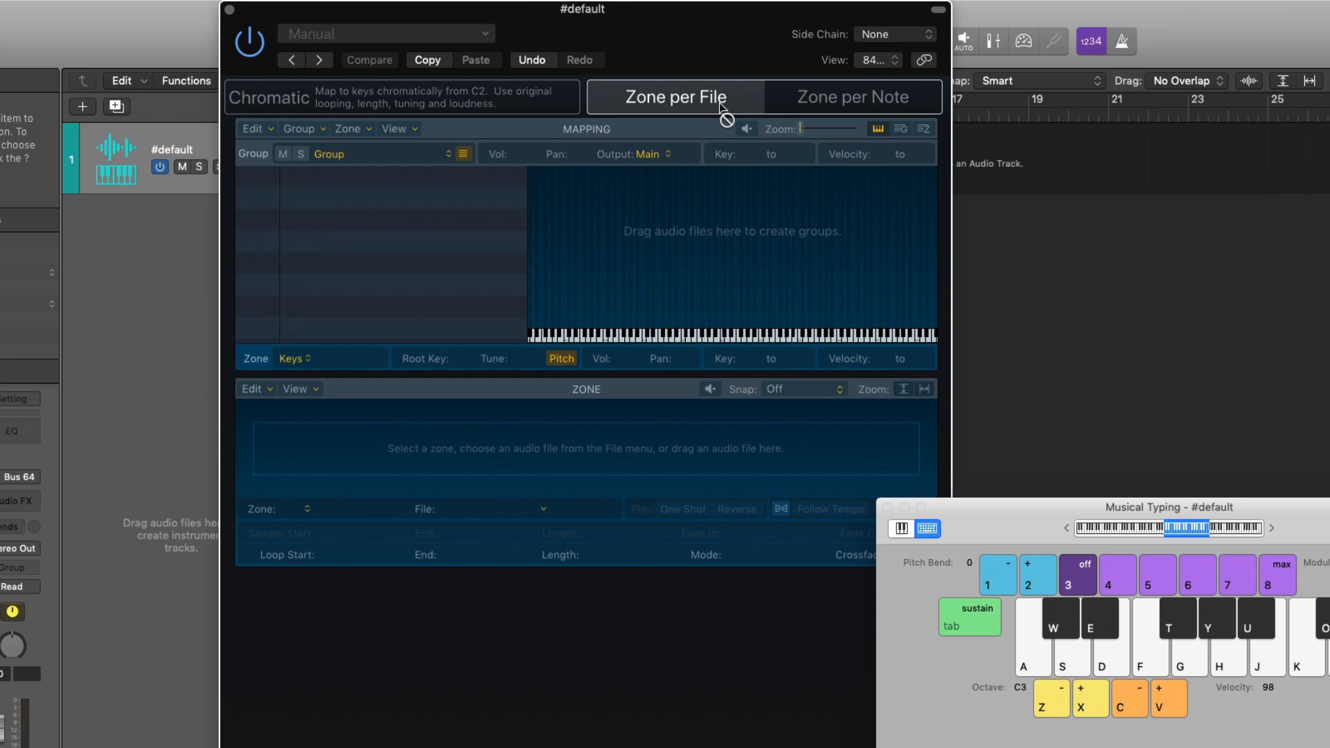
drag(722, 104, 722, 109)
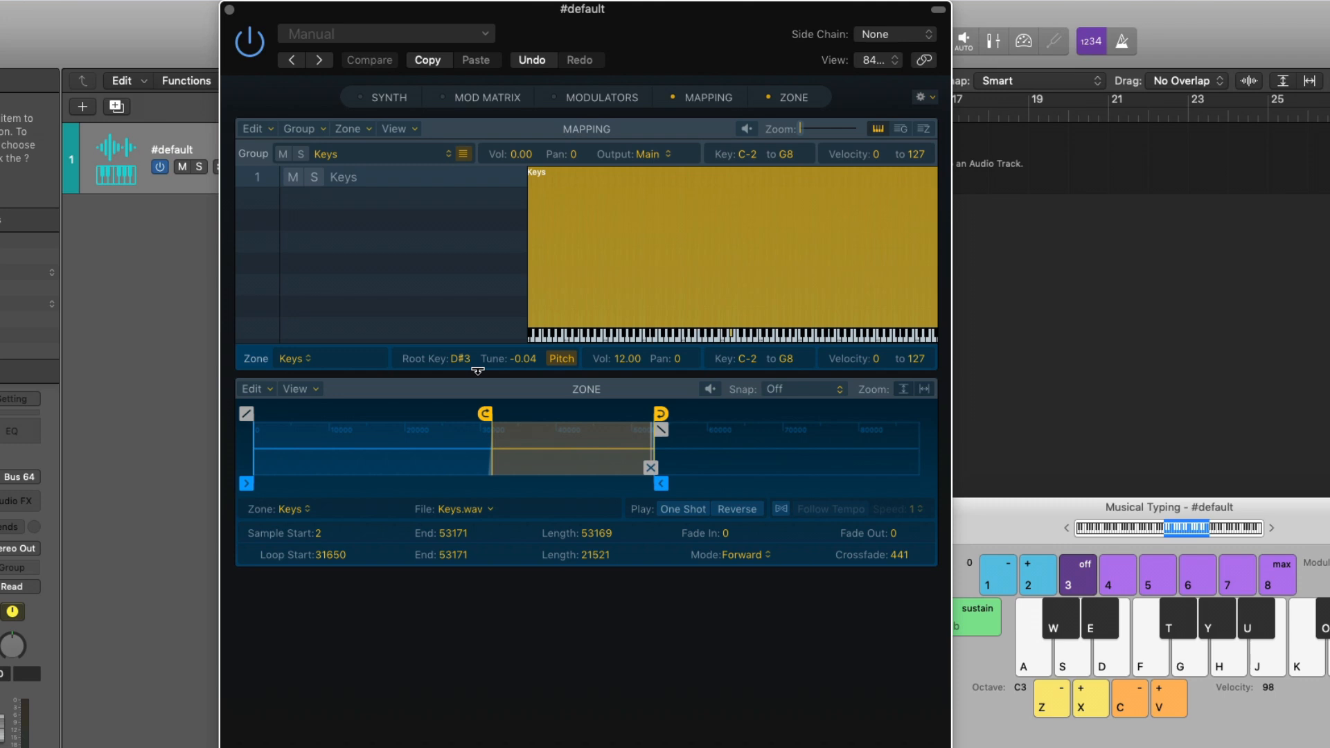
- Play two notes of the Keys.wav zone, then undo the mapping
click(1029, 513)
key(a)
key(s)
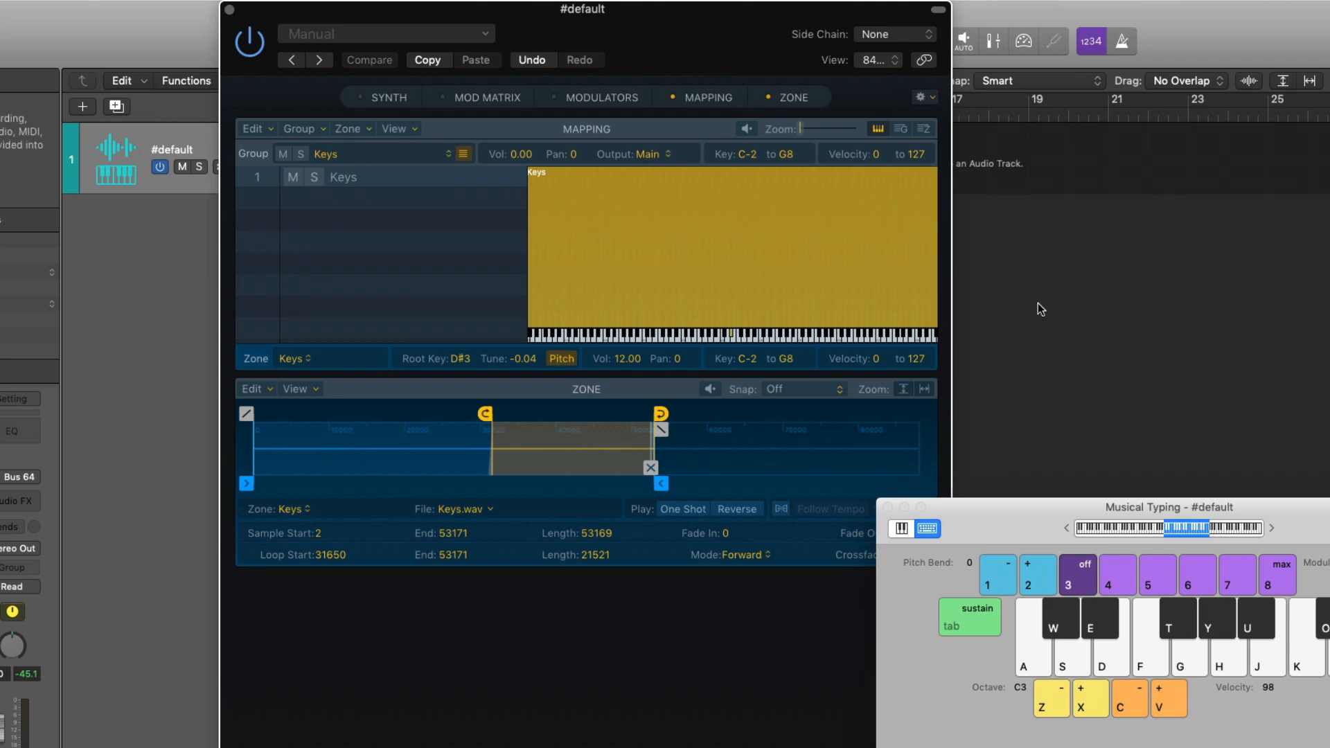
click(749, 61)
key(super+z)
- Drop the four Keys samples as Zone per Note, creating groups Keys to Keys 4, and audition them
key(super+Tab)
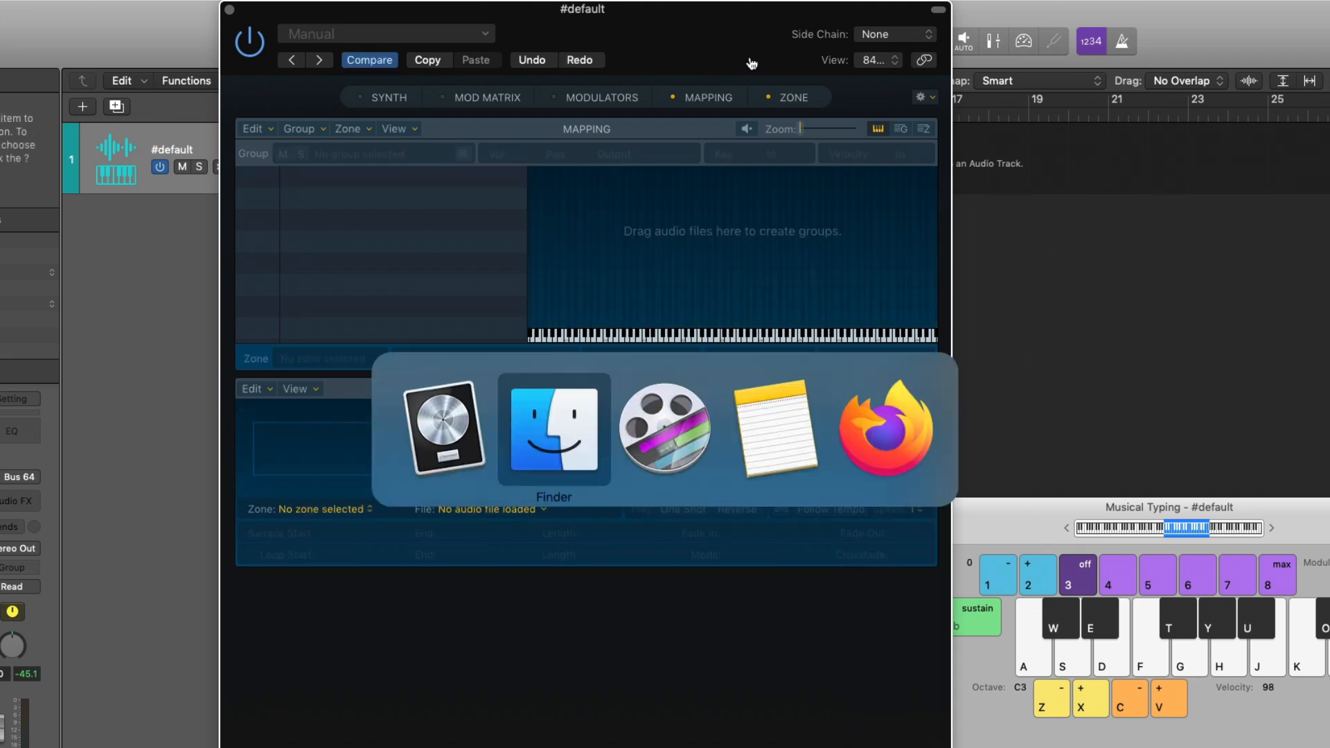
drag(1205, 567, 820, 103)
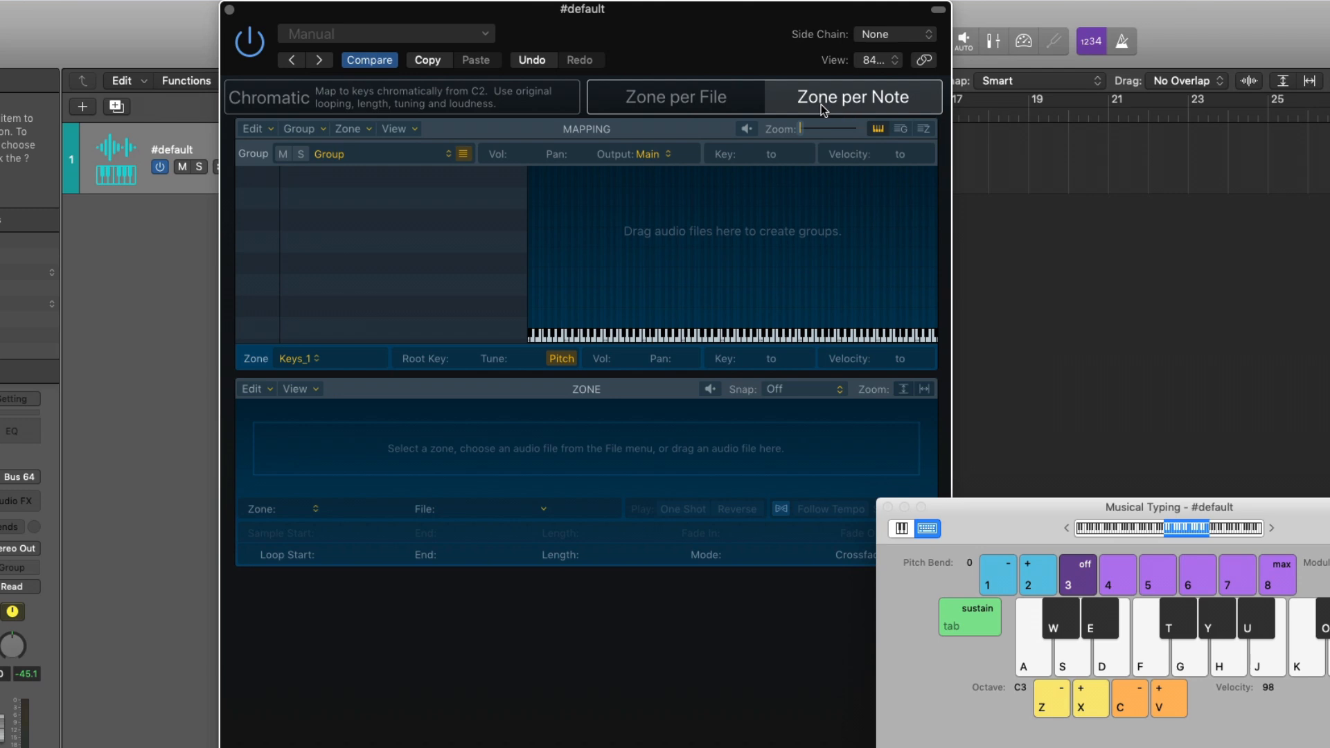
click(820, 103)
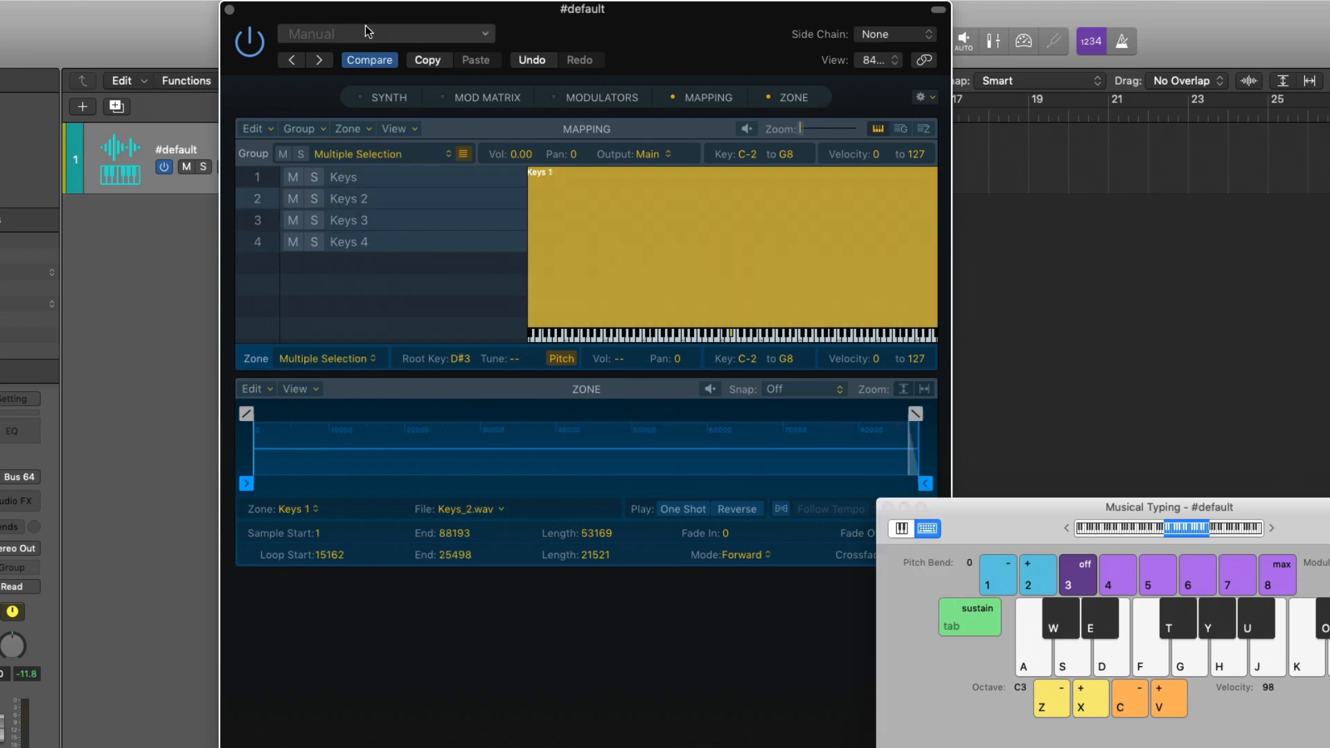
key(a)
key(a)
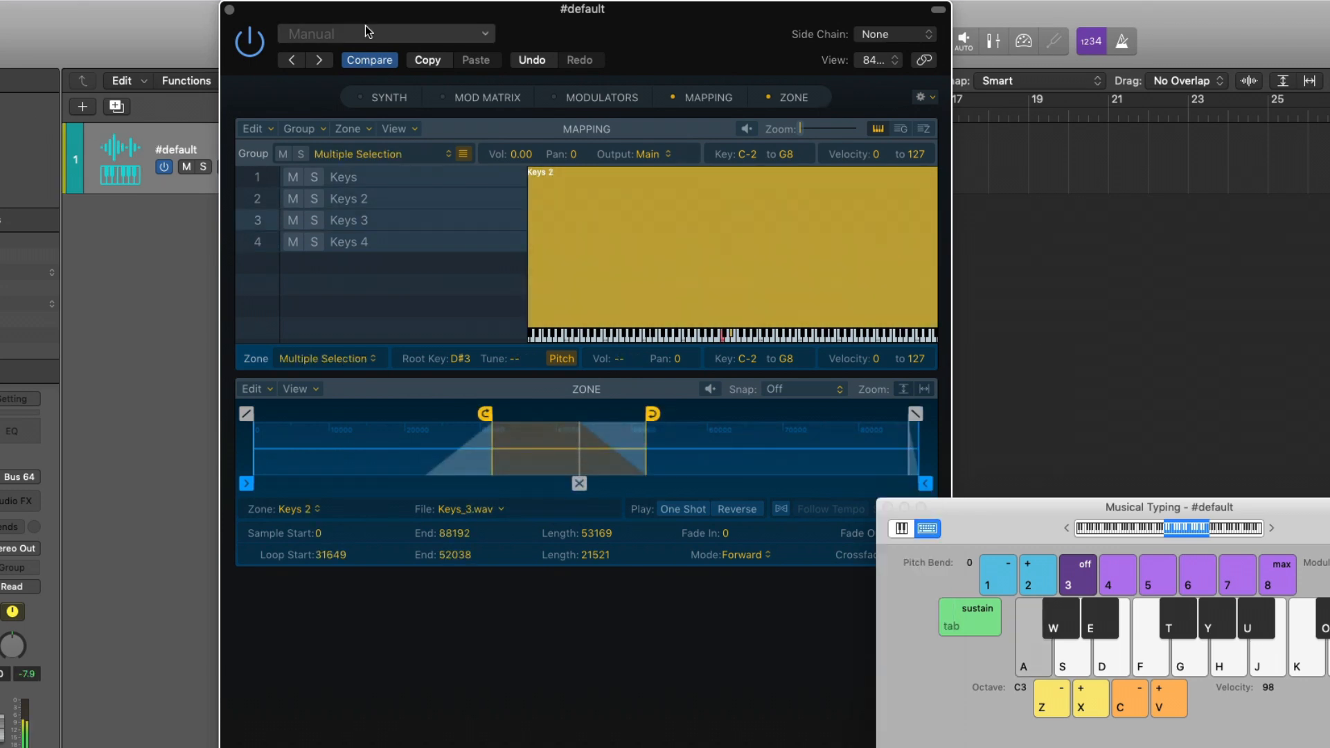
key(a)
key(a)
key(a)
key(a)
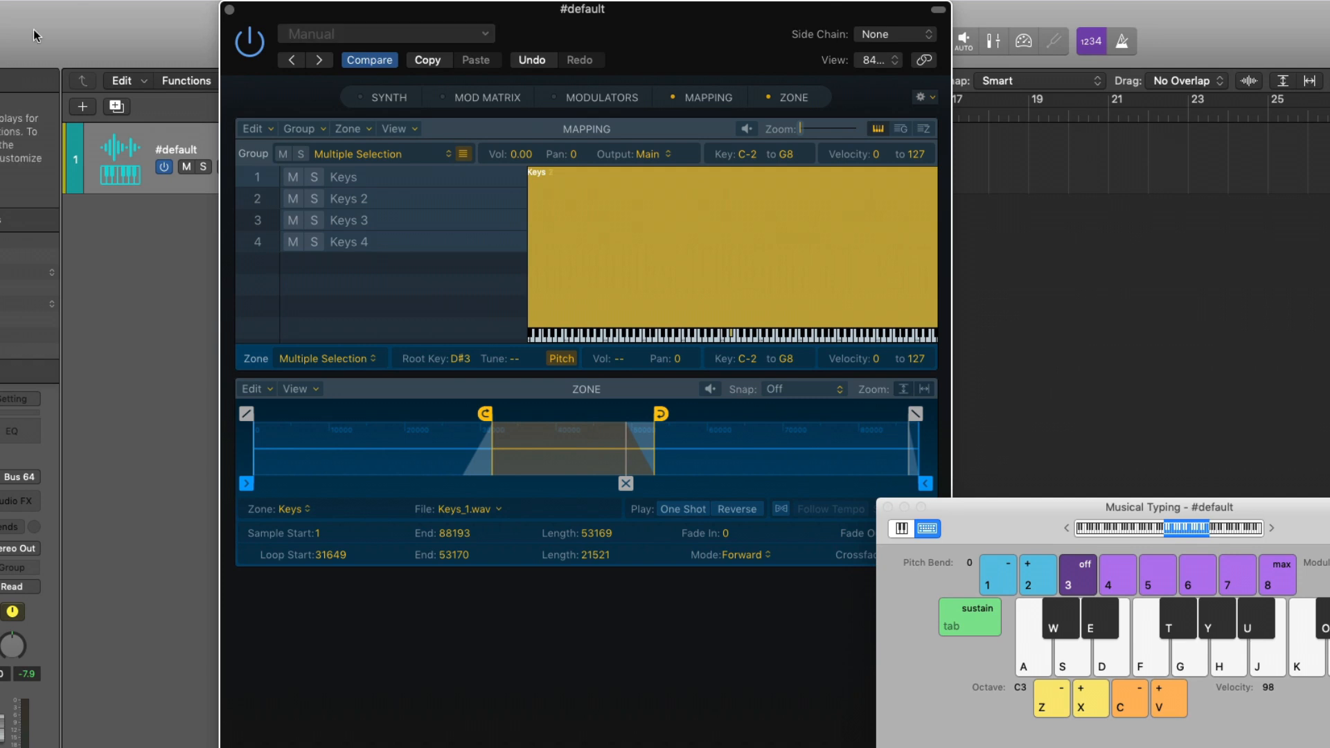
click(10, 2)
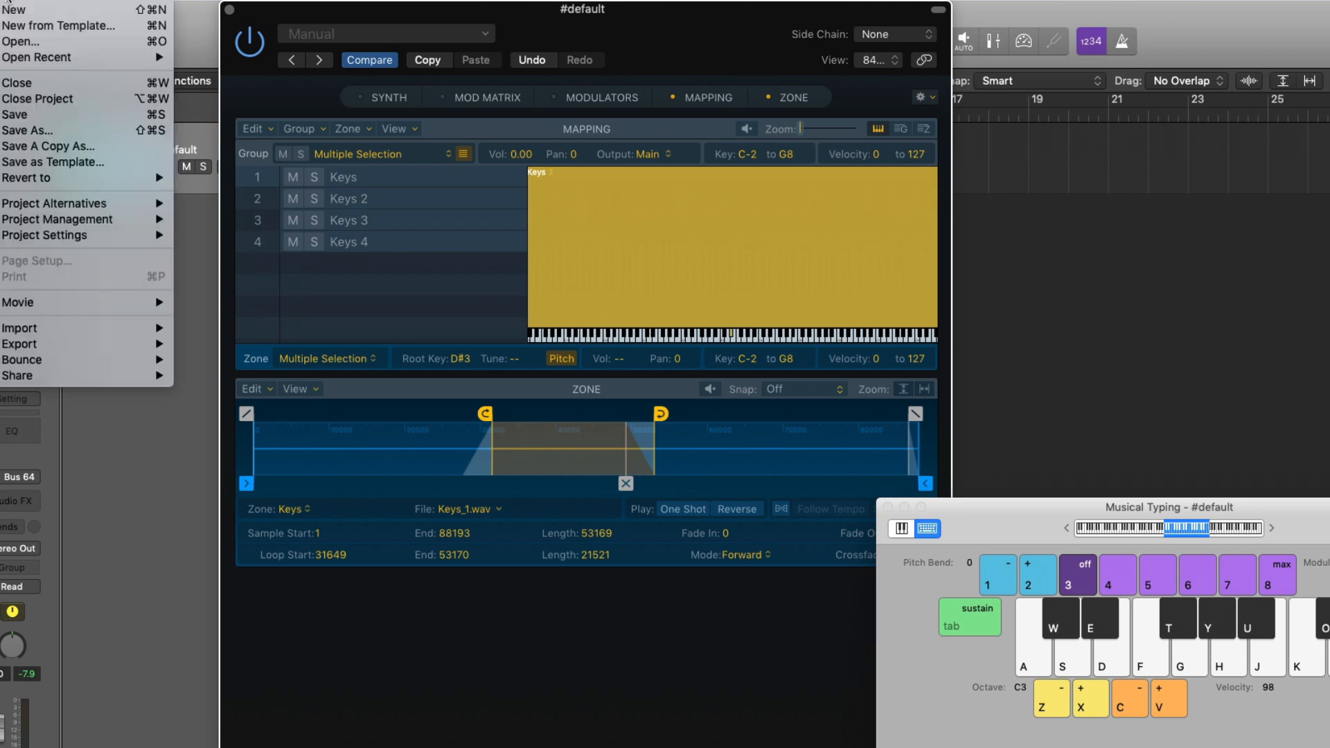
click(26, 125)
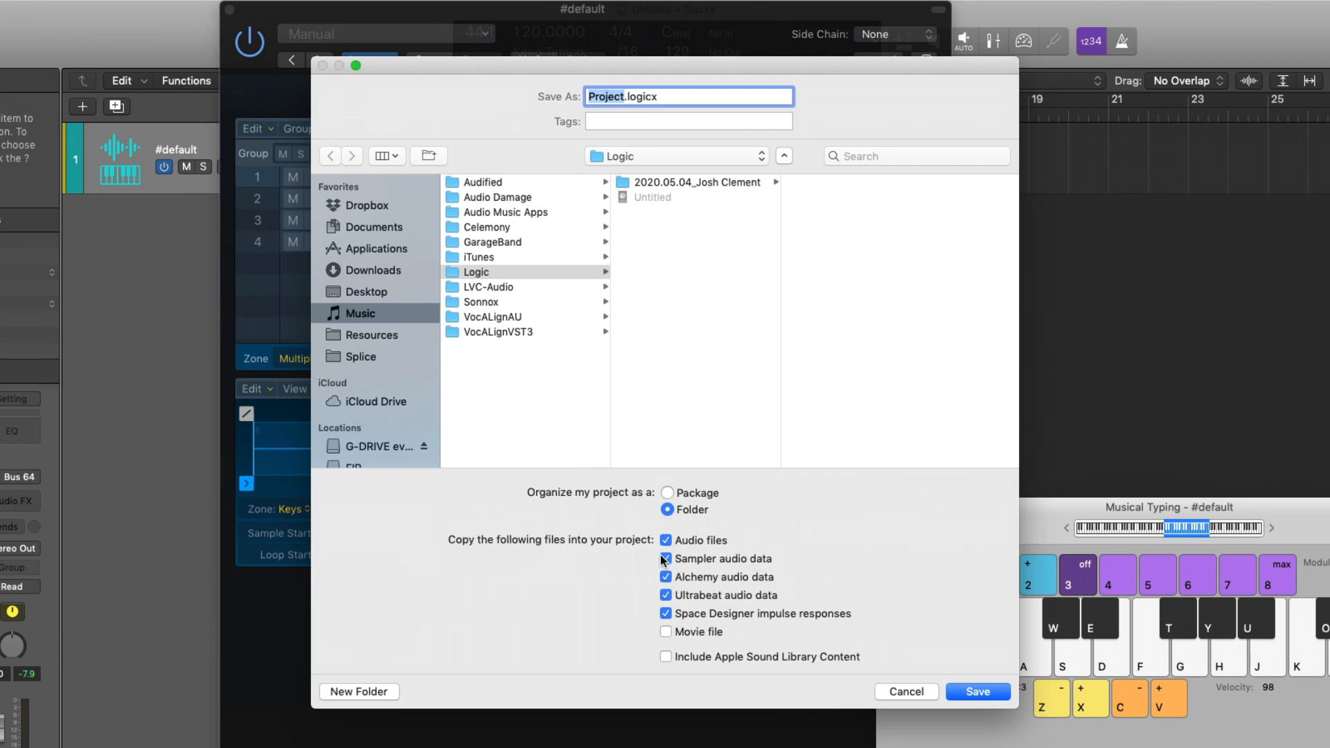
click(920, 692)
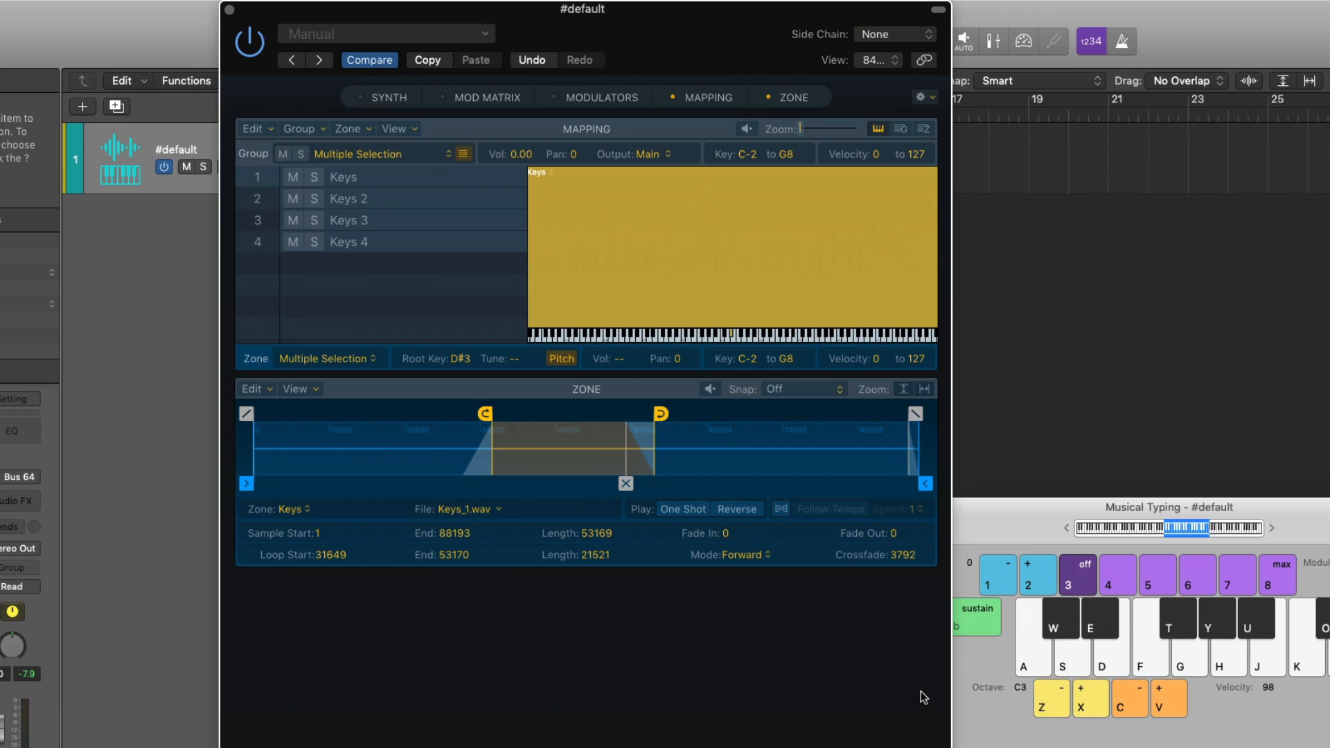
- Save the instrument as preset 'Chris Electric Piano' with audio data included
click(424, 35)
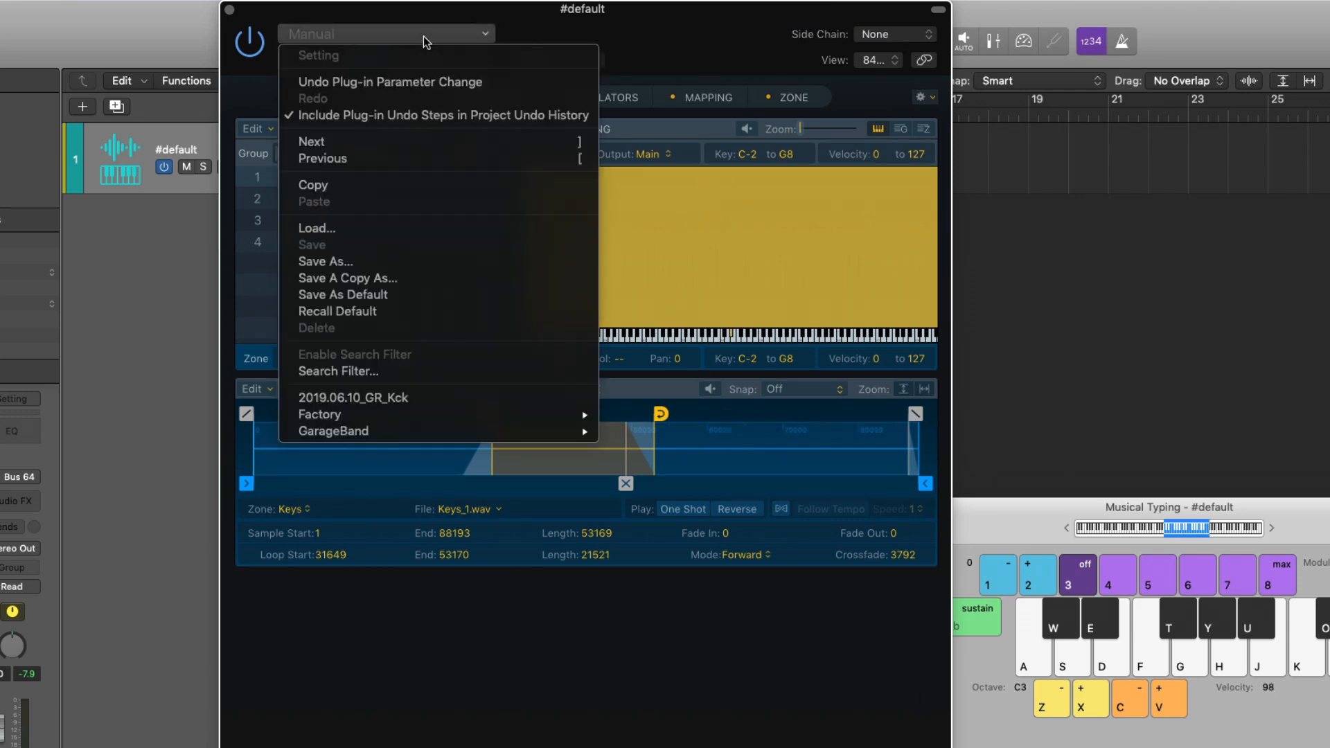
click(453, 259)
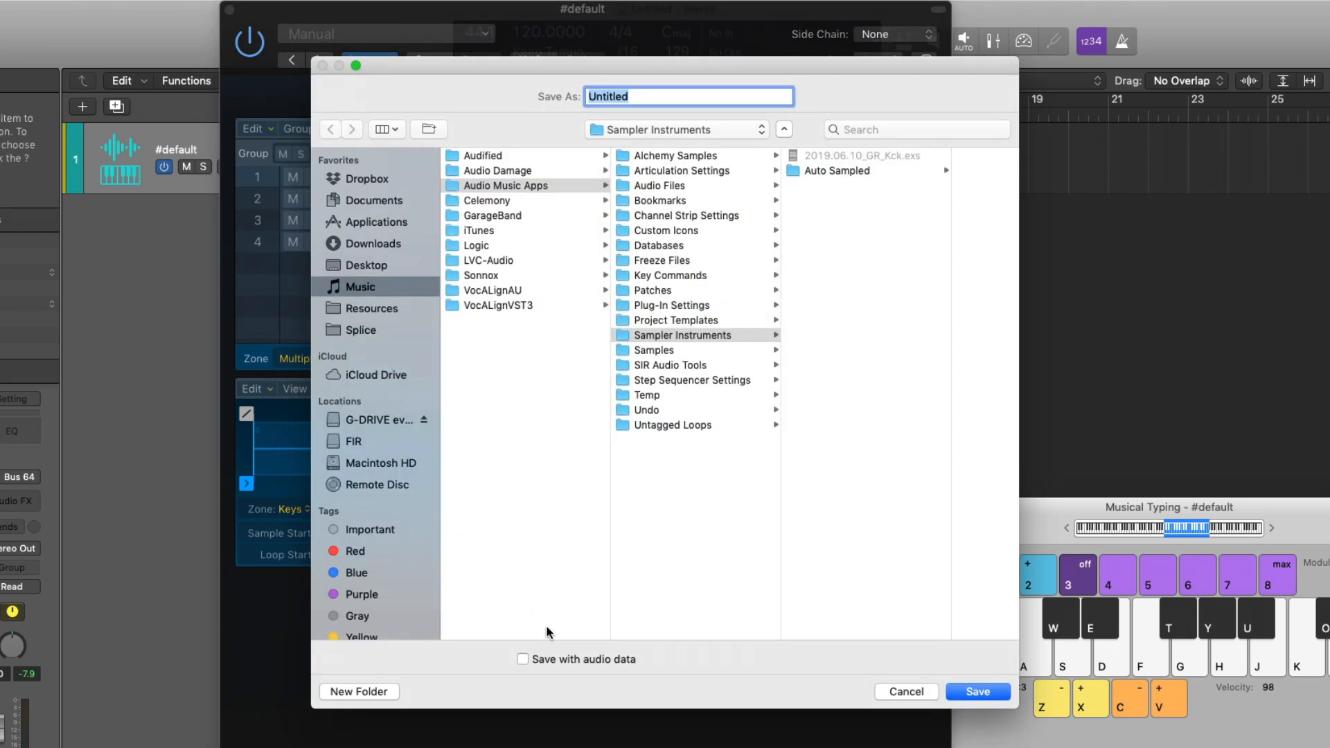
click(522, 659)
text(Chris Electric Piano)
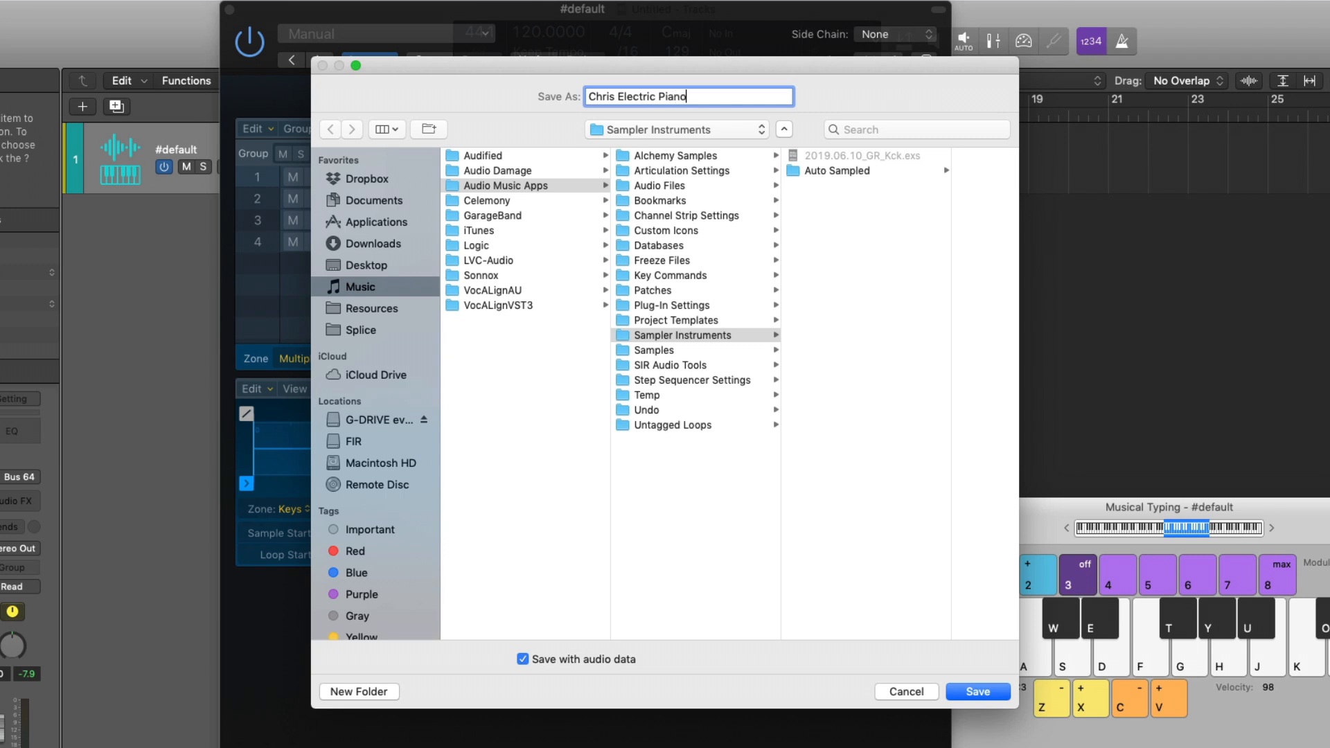
key(Return)
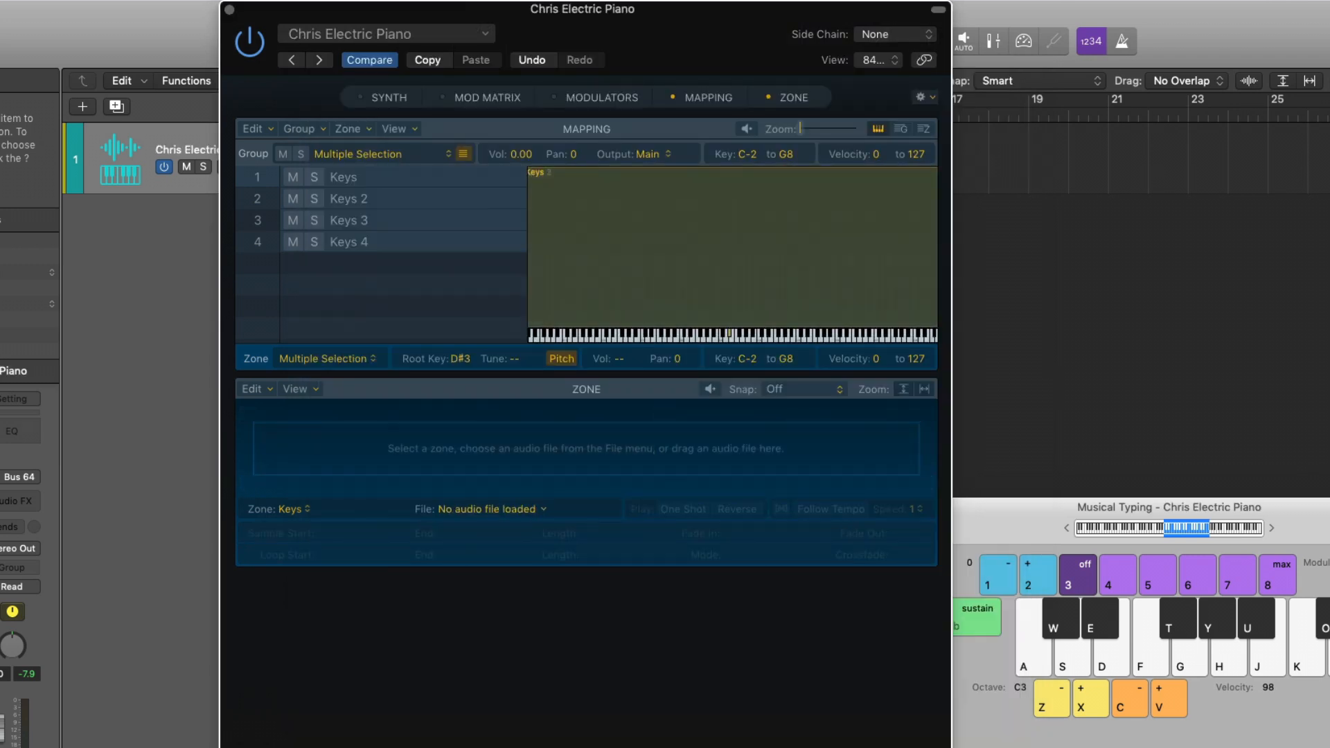
- Close the Sampler and Musical Typing windows and open the Library
click(229, 10)
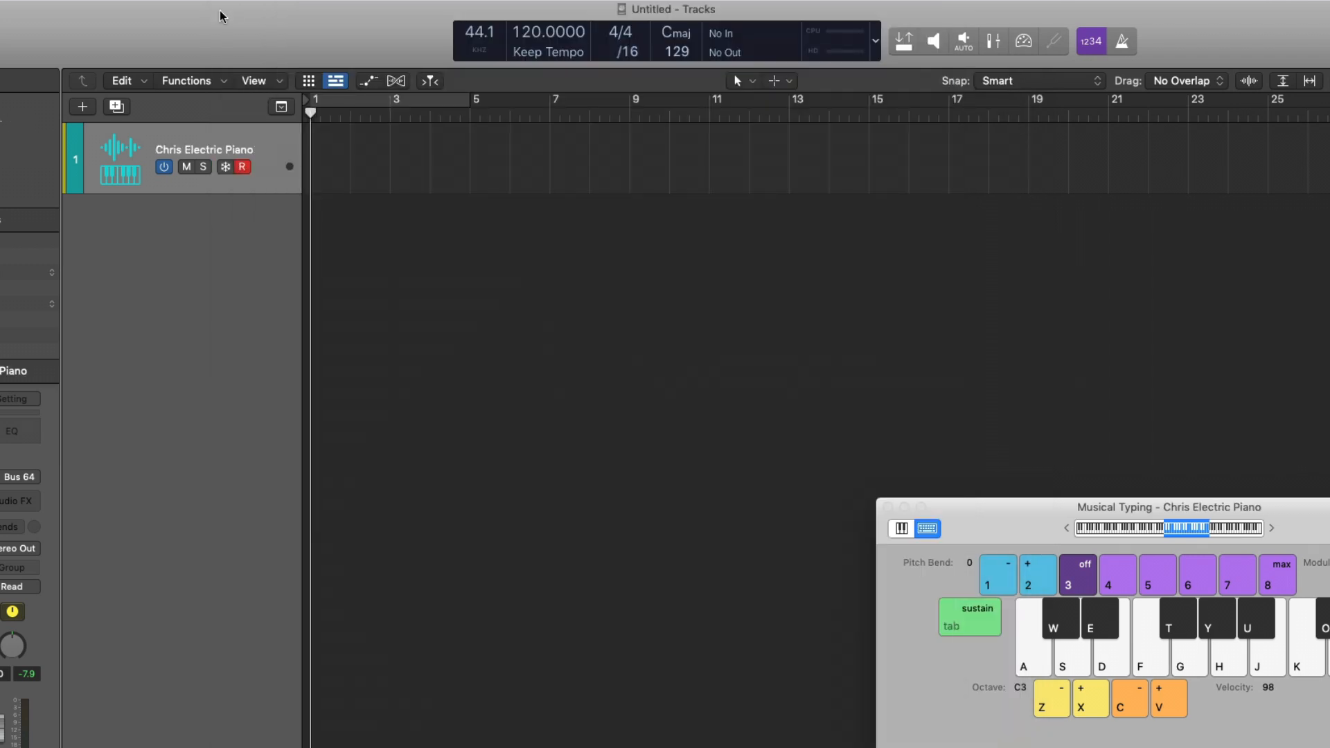
key(super+k)
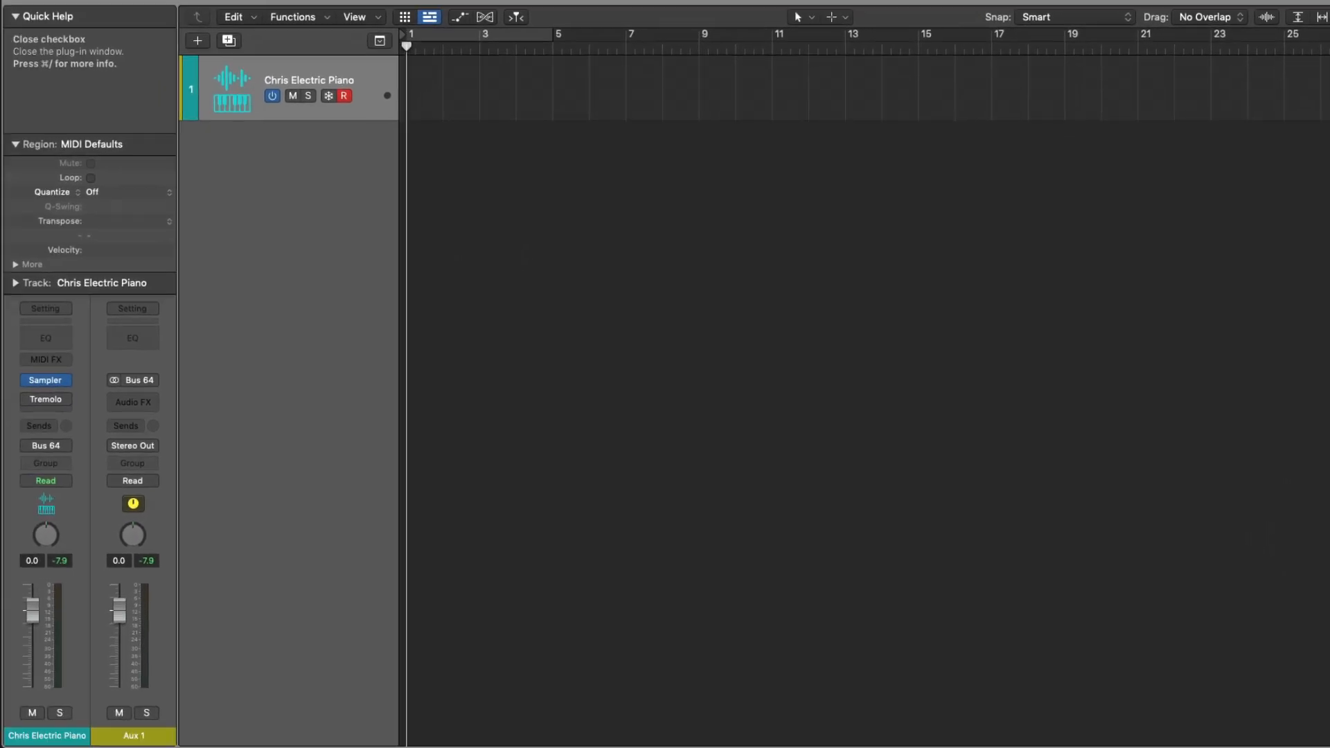
key(y)
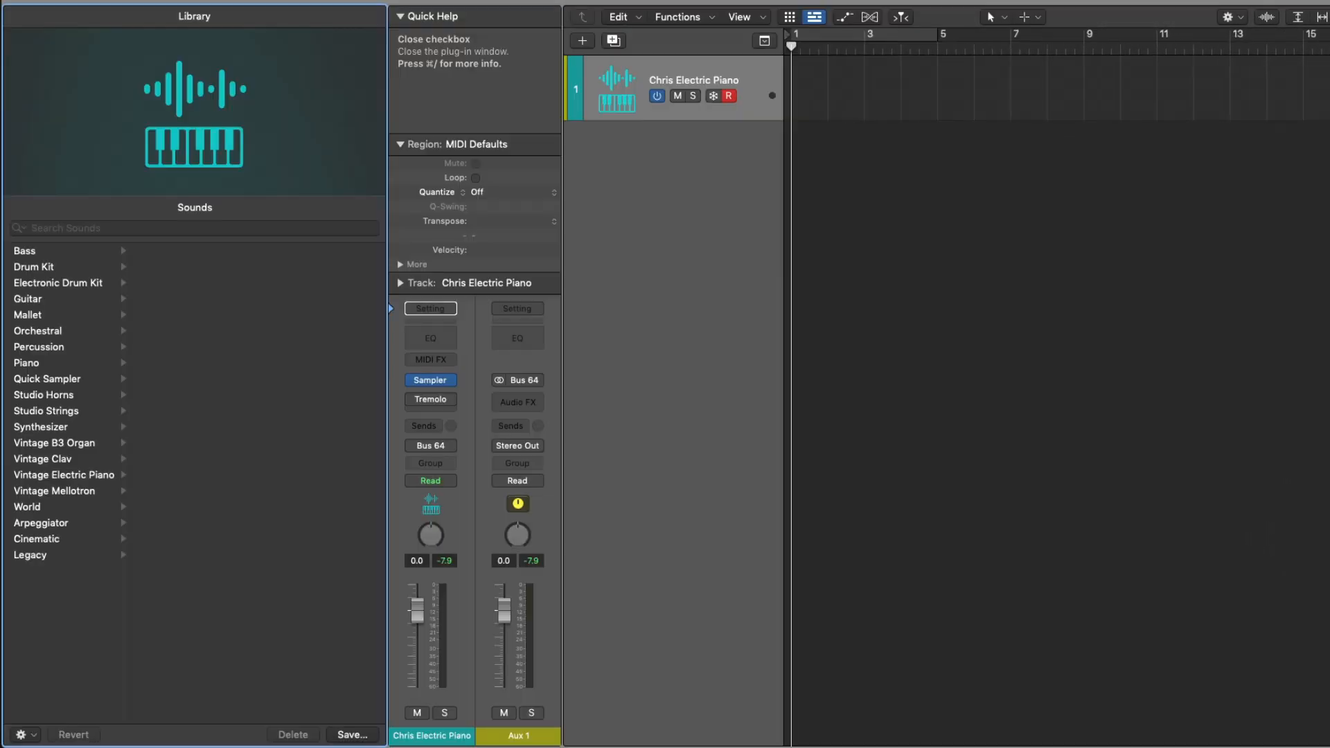
- Search the Library sounds for 'chris' to find the saved Electric Piano preset
click(89, 223)
text(chris)
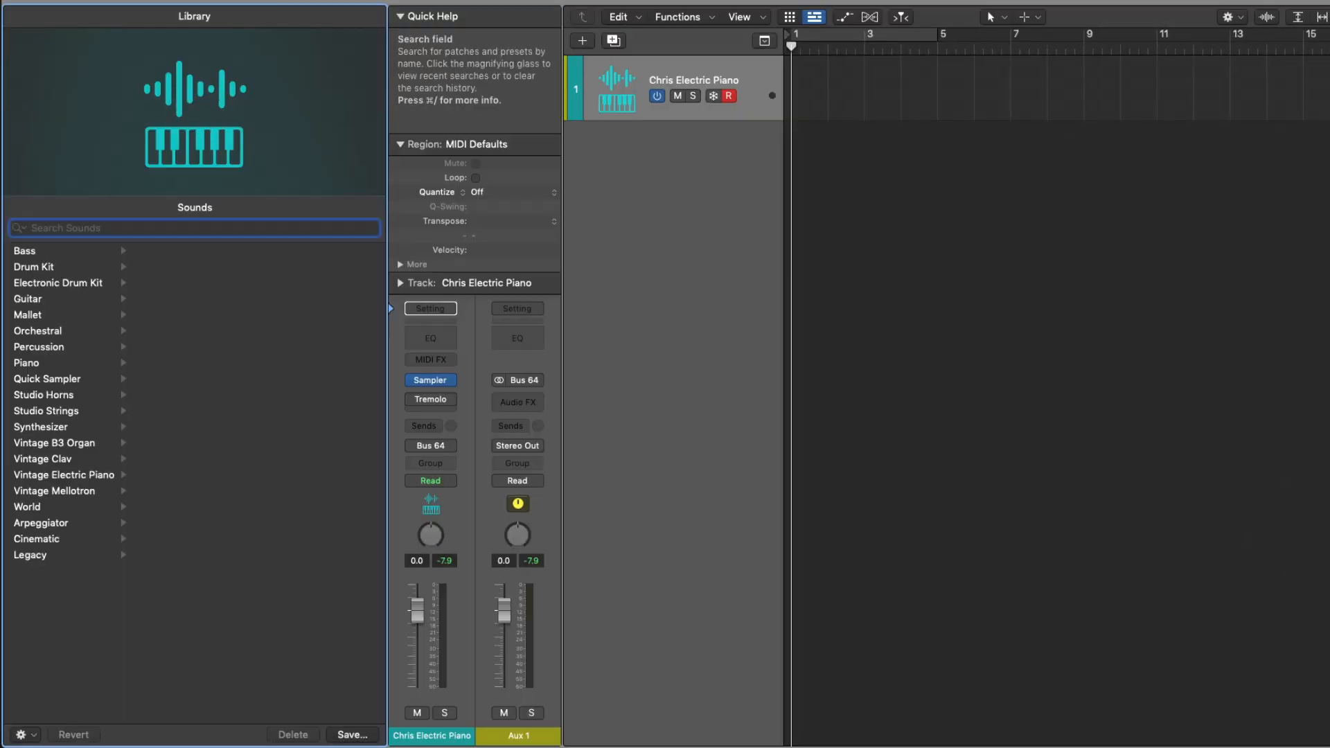
text( piano)
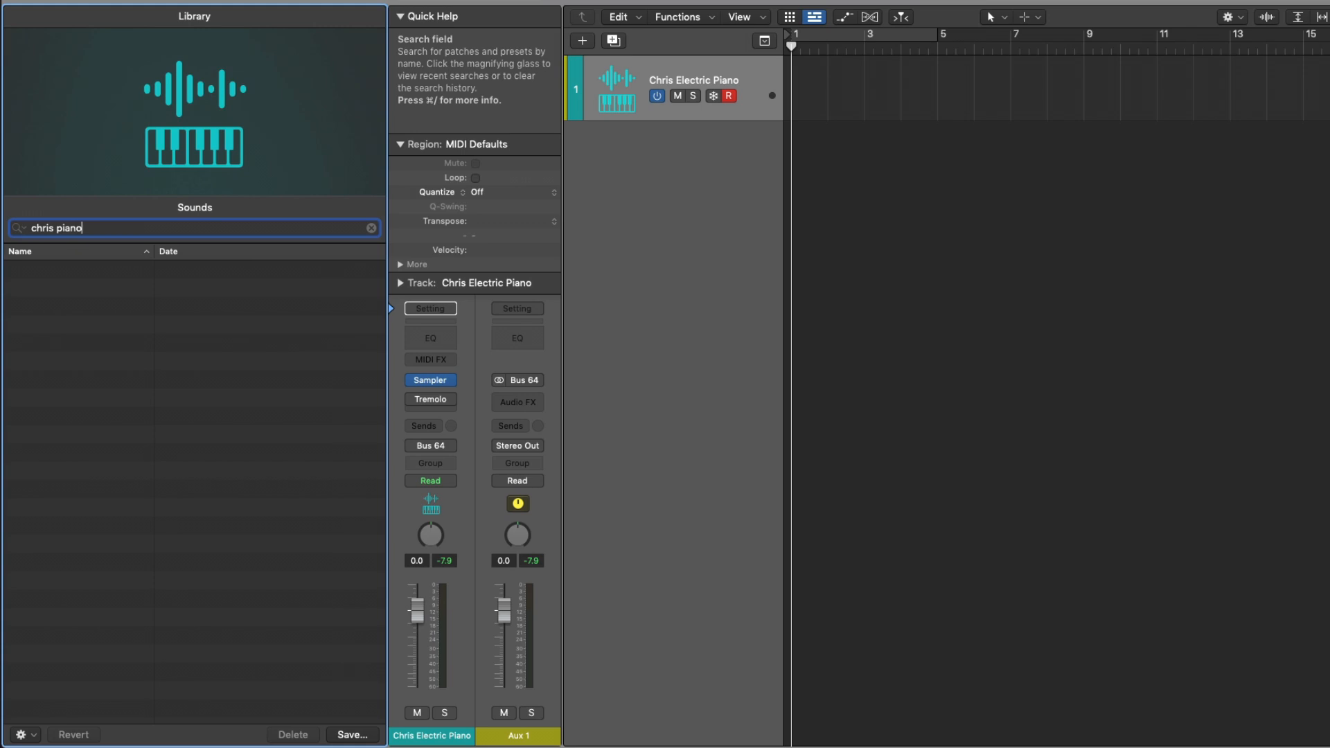
click(390, 381)
triple_click(281, 229)
key(BackSpace)
text(chris)
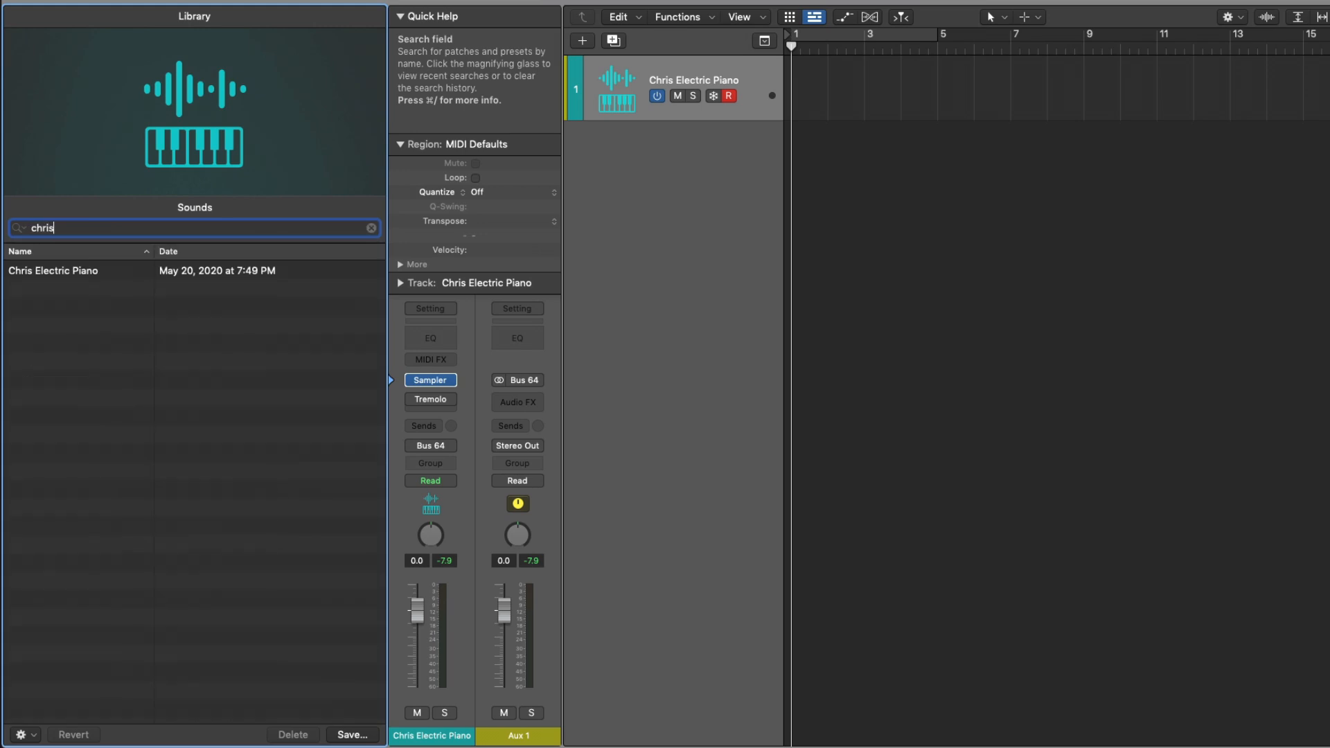
key(Return)
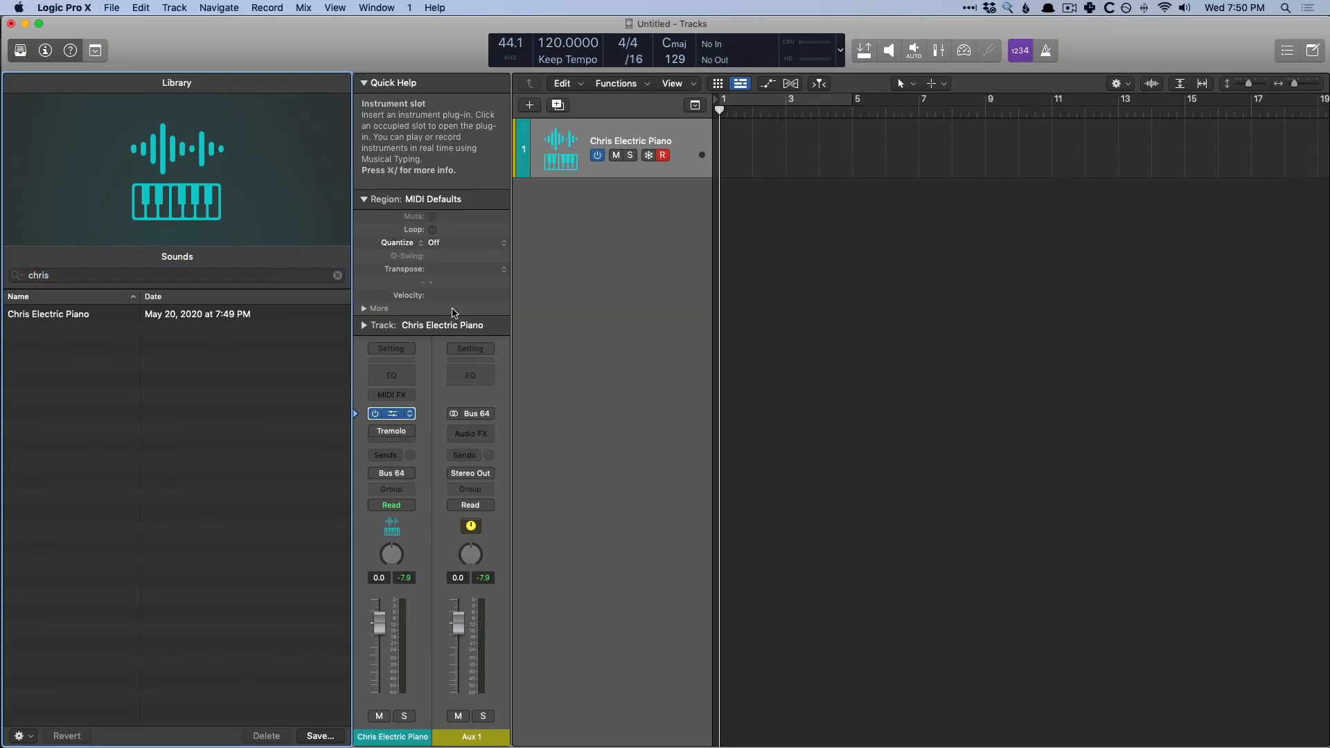
- From the Sampler's Save As dialog, create a new 'Electric Piano' folder, then cancel the save
click(391, 413)
click(433, 44)
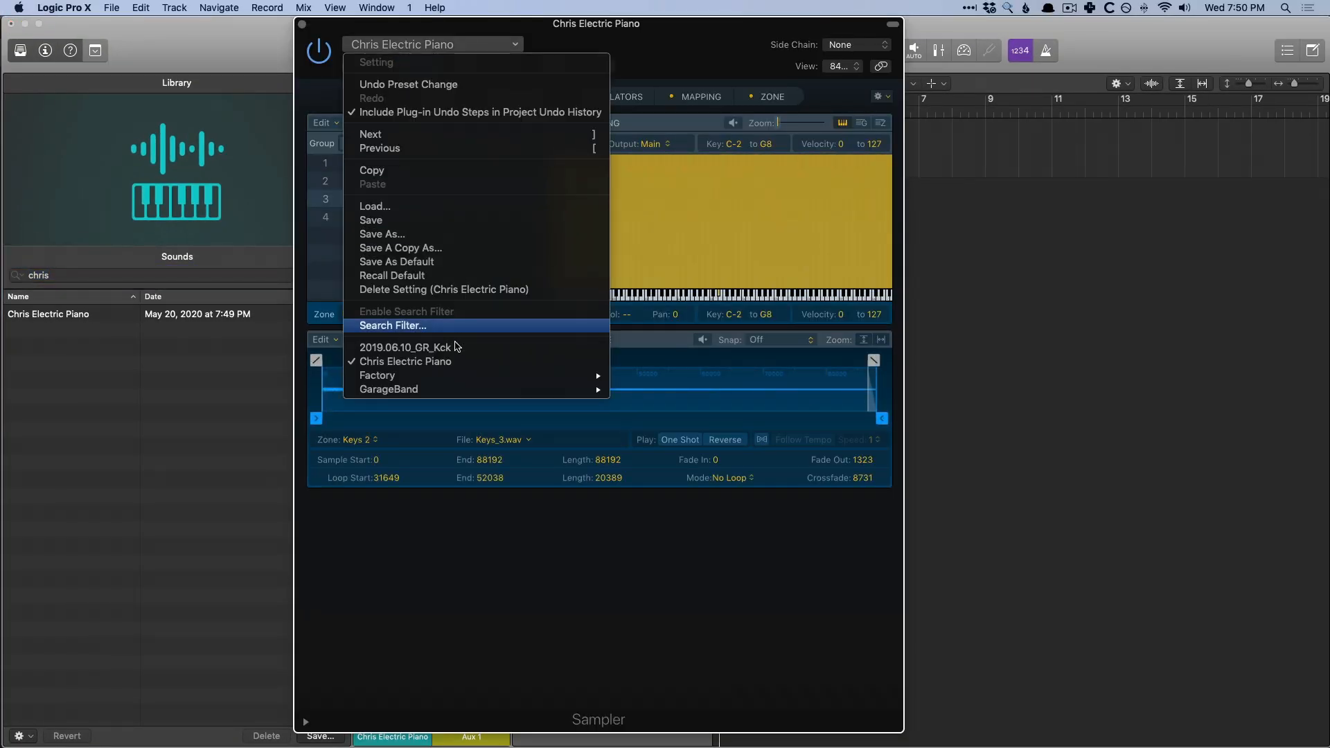
click(563, 26)
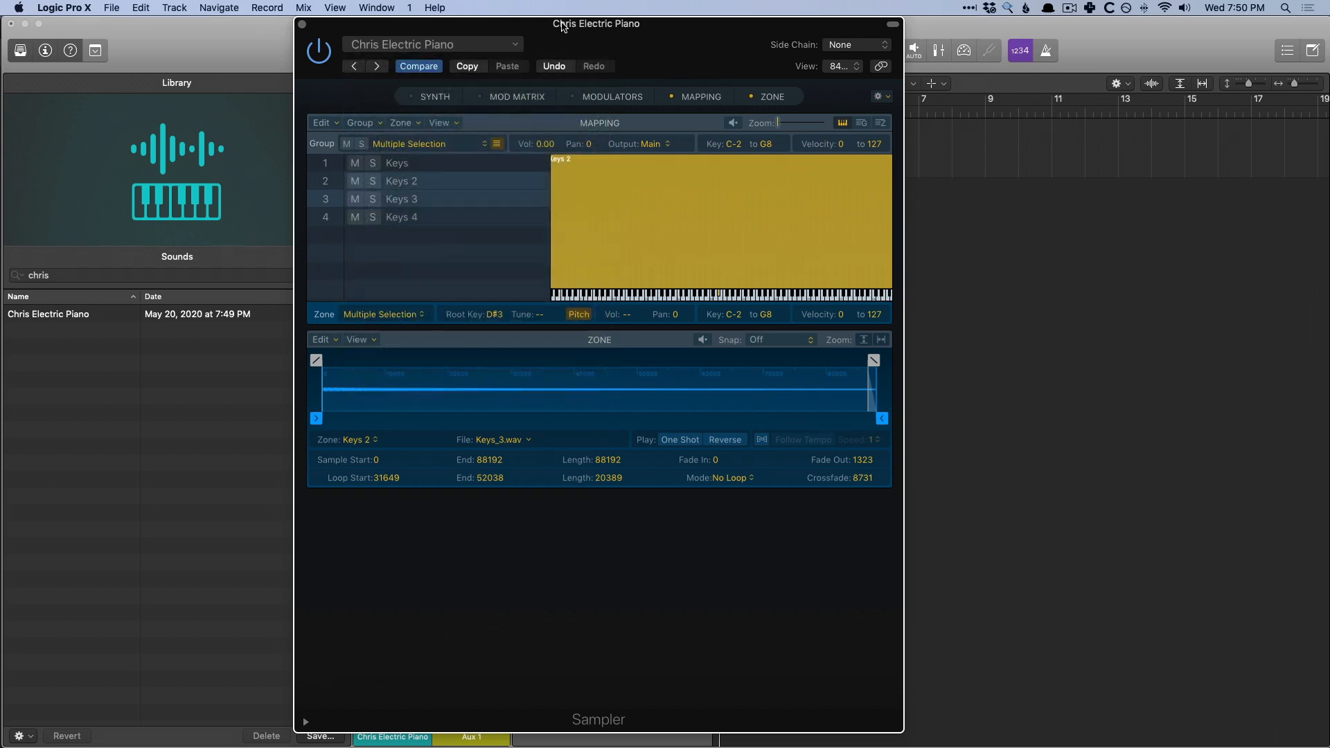
click(490, 45)
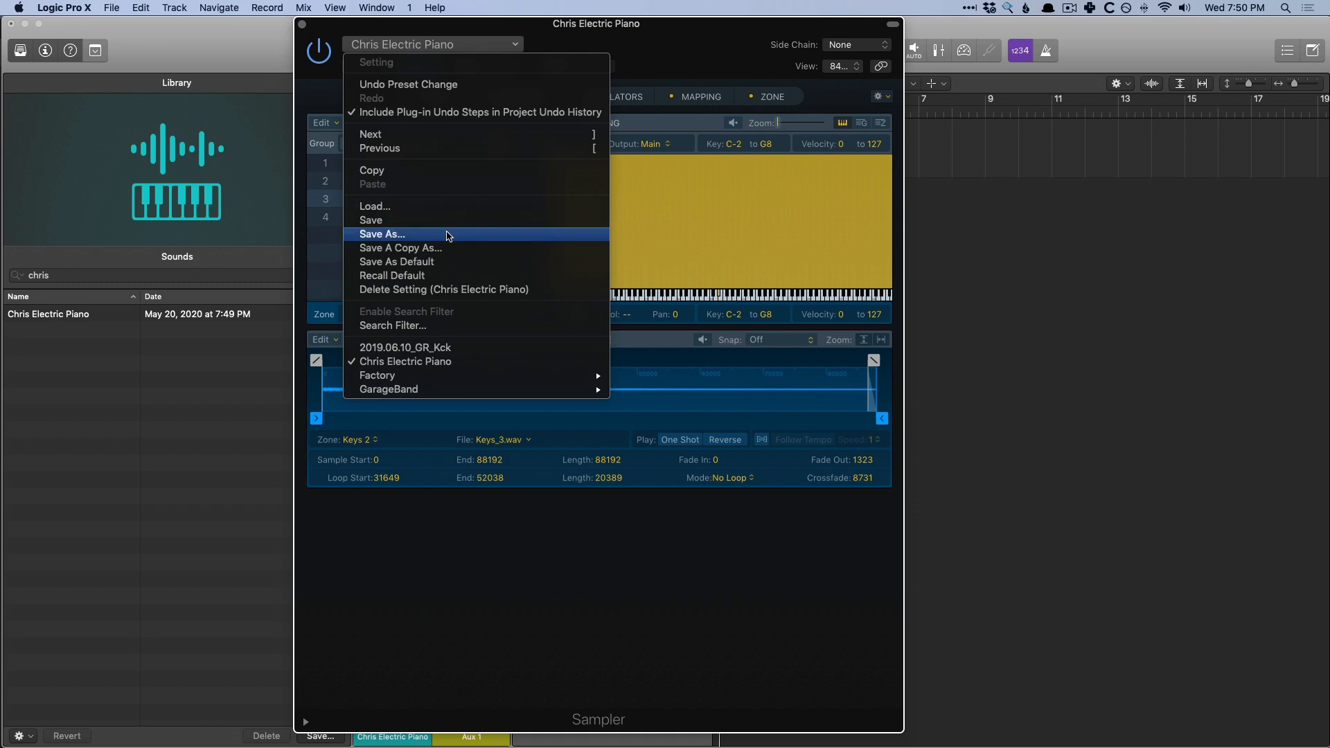
click(450, 235)
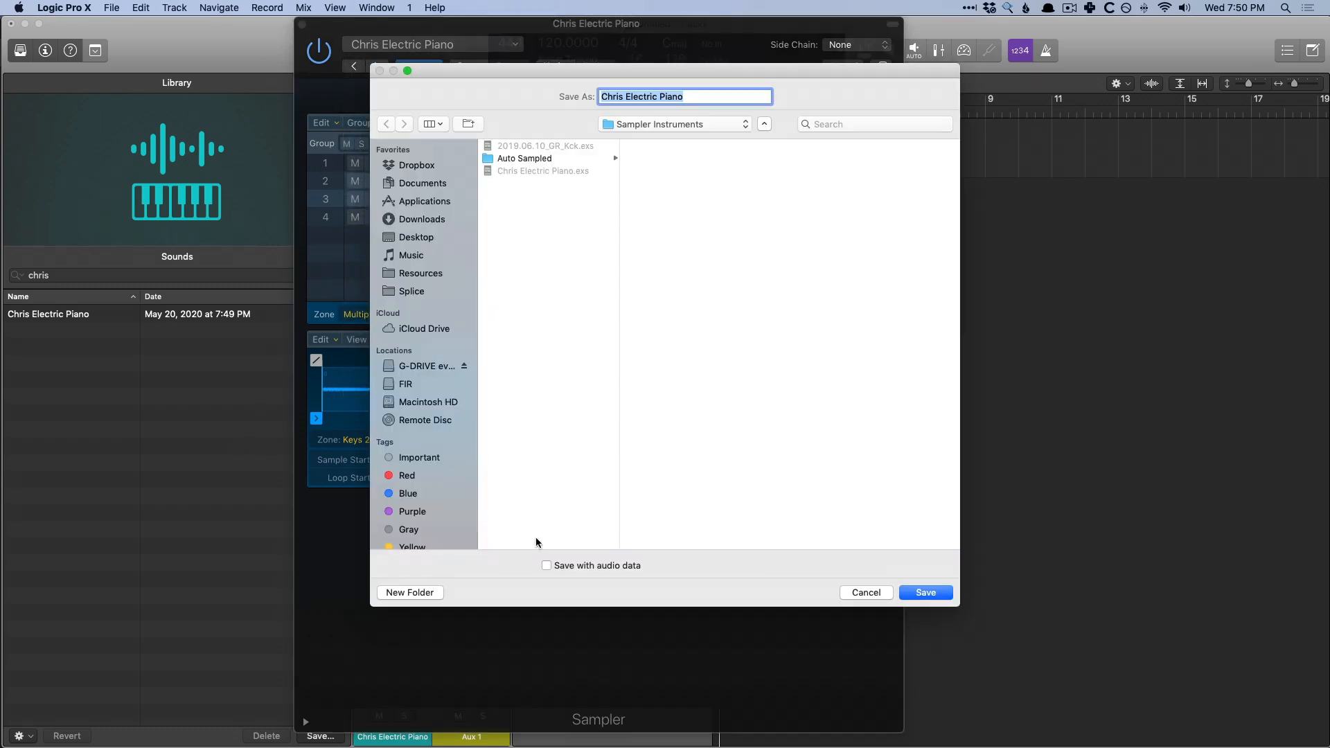
click(410, 593)
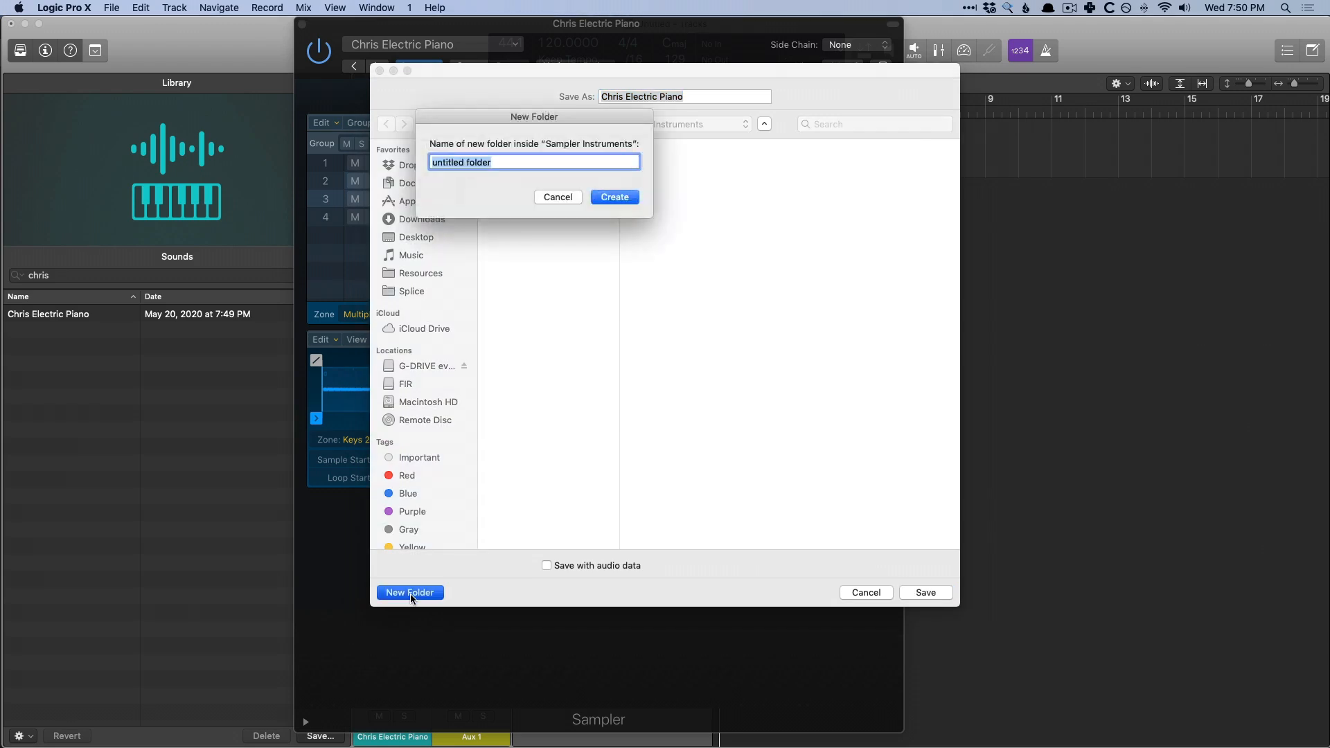
text(Electric Piano)
key(Return)
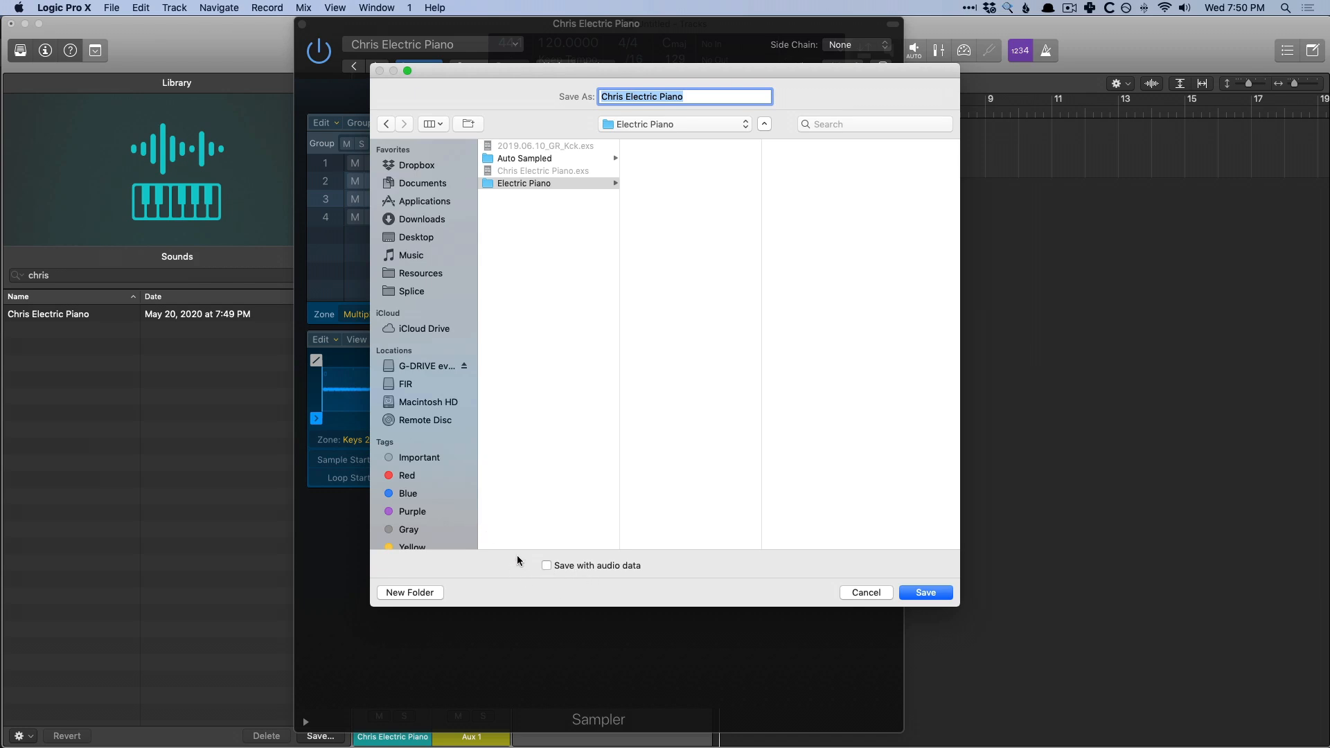
click(866, 592)
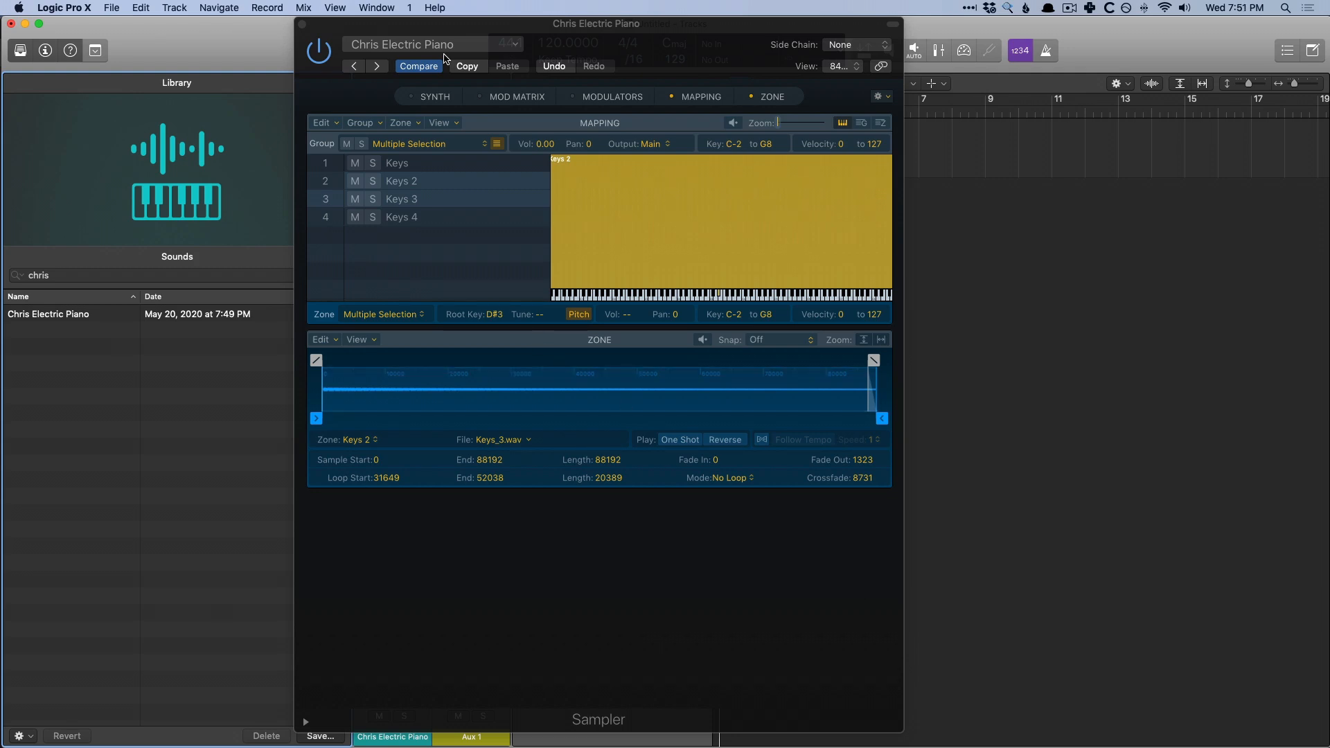
- Apply a 'chris' search filter to the Sampler presets, leaving only Chris Electric Piano
click(443, 48)
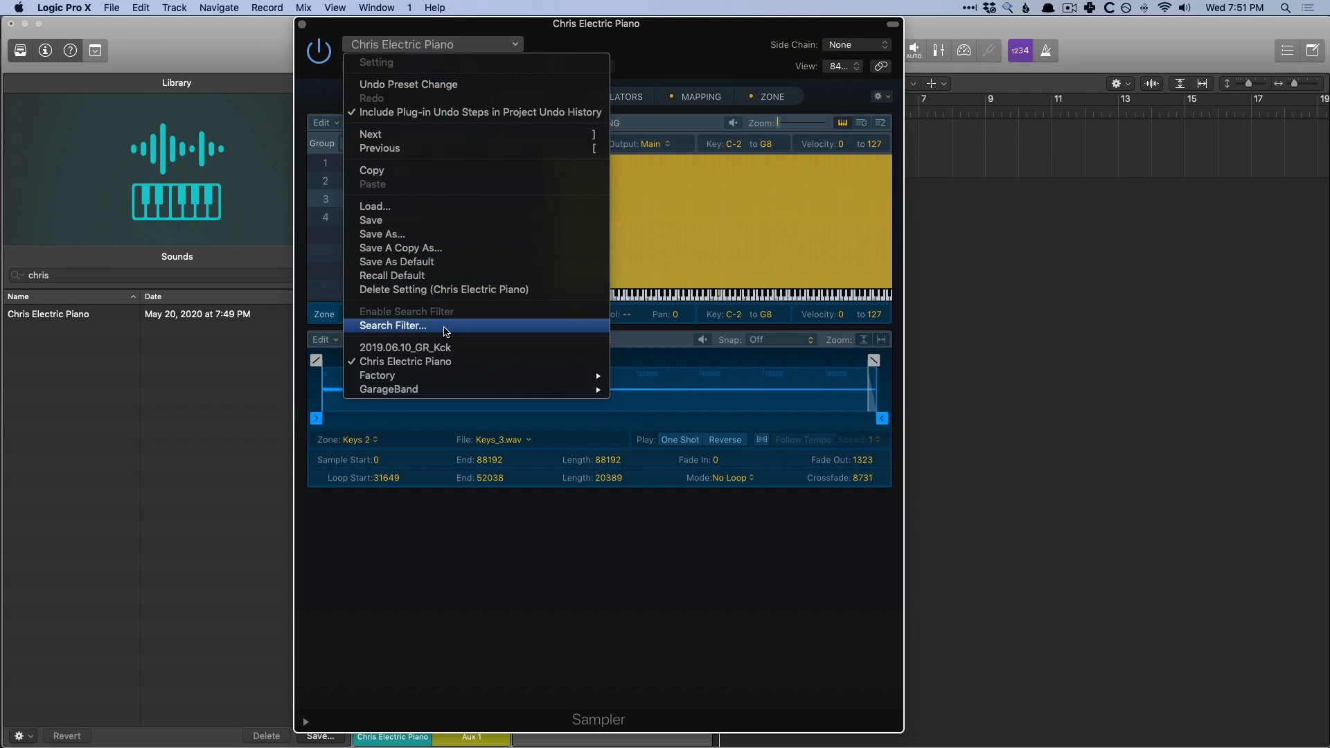
click(443, 326)
text(chris)
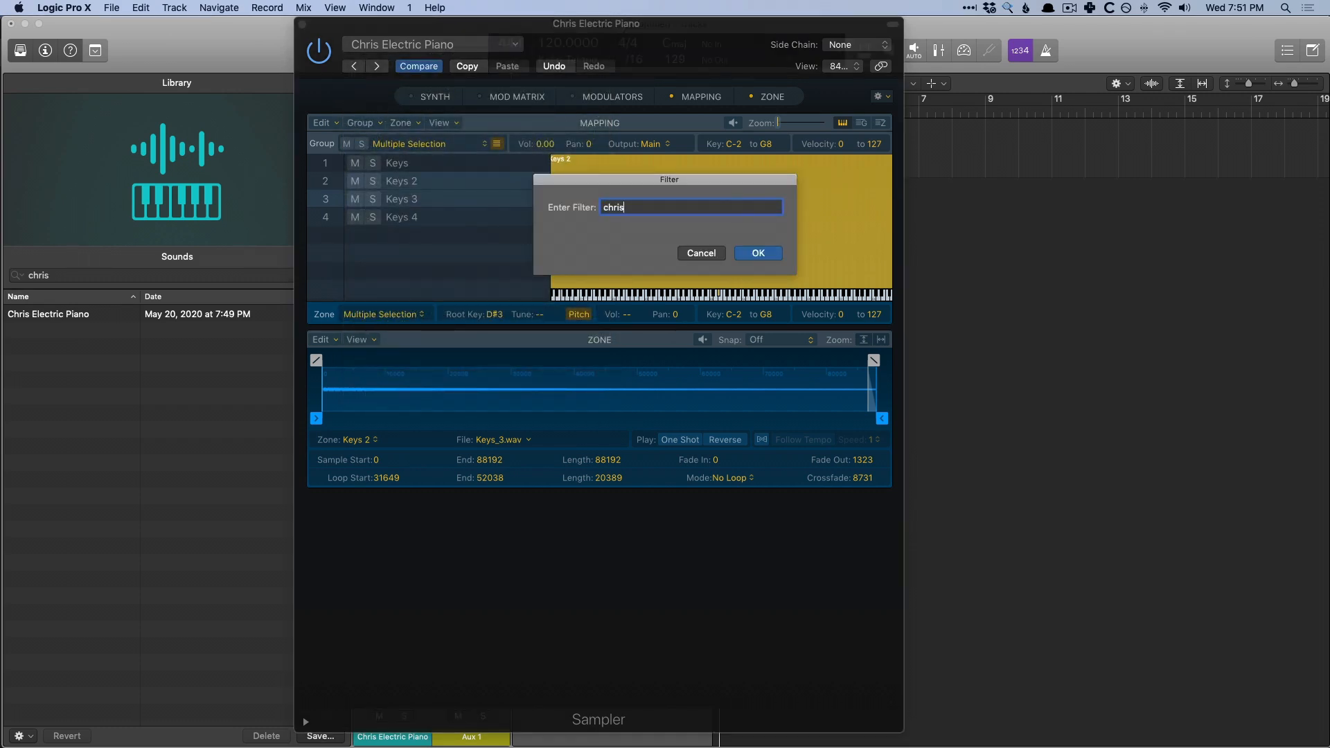
key(Return)
click(455, 45)
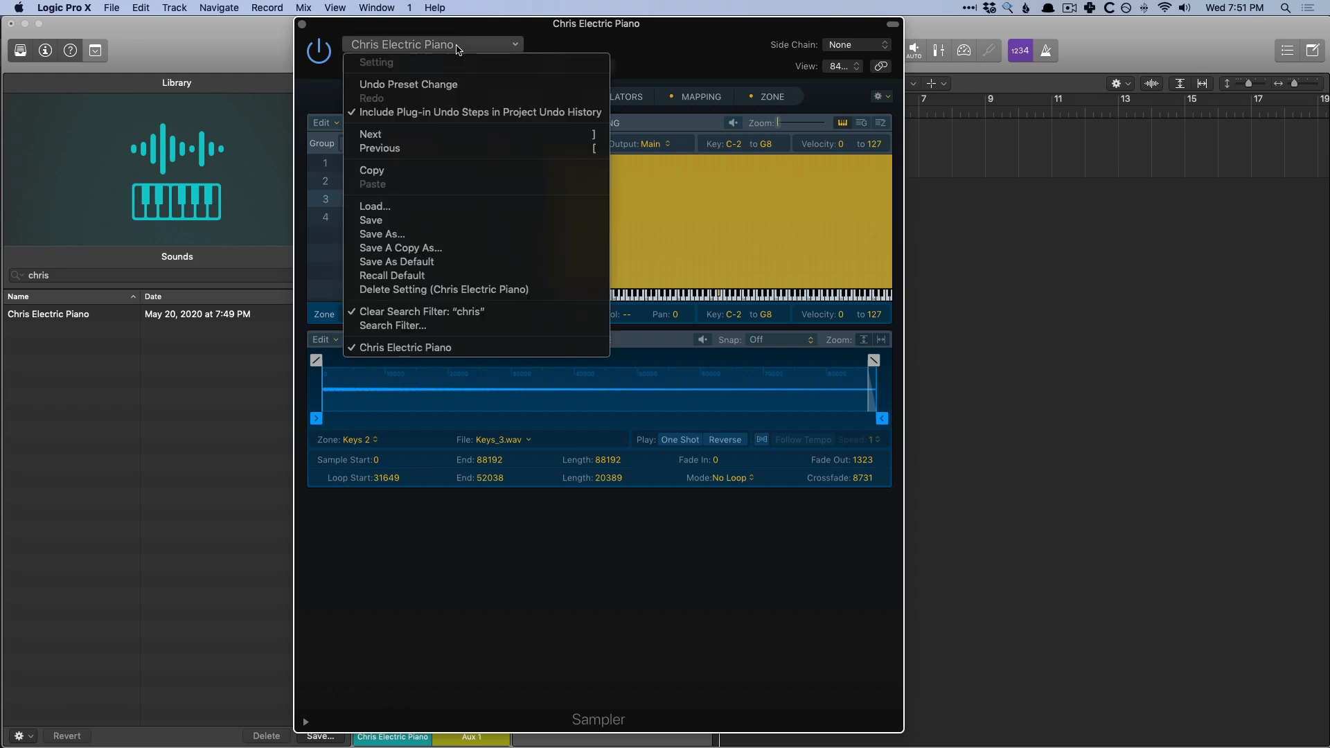